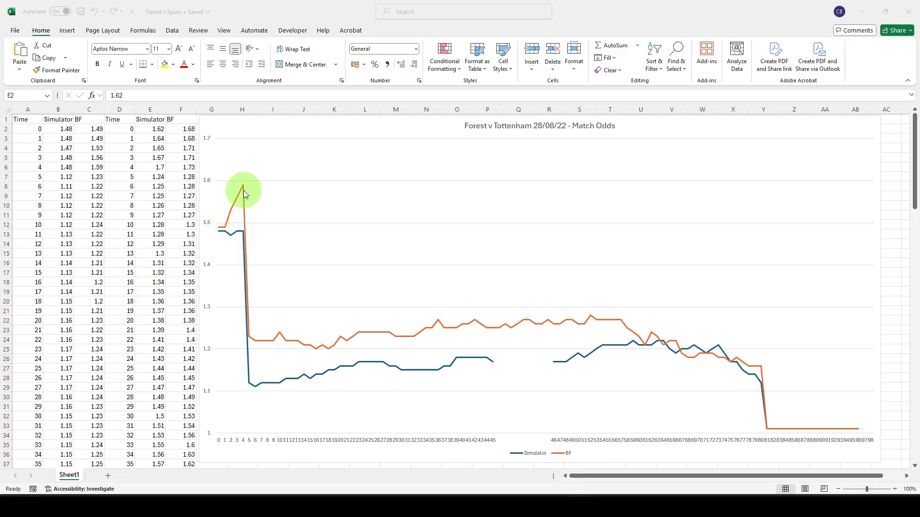
# - Compare the Simulator and BF odds lines across the Forest v Tottenham Match Odds chart
pyautogui.moveTo(243, 189)
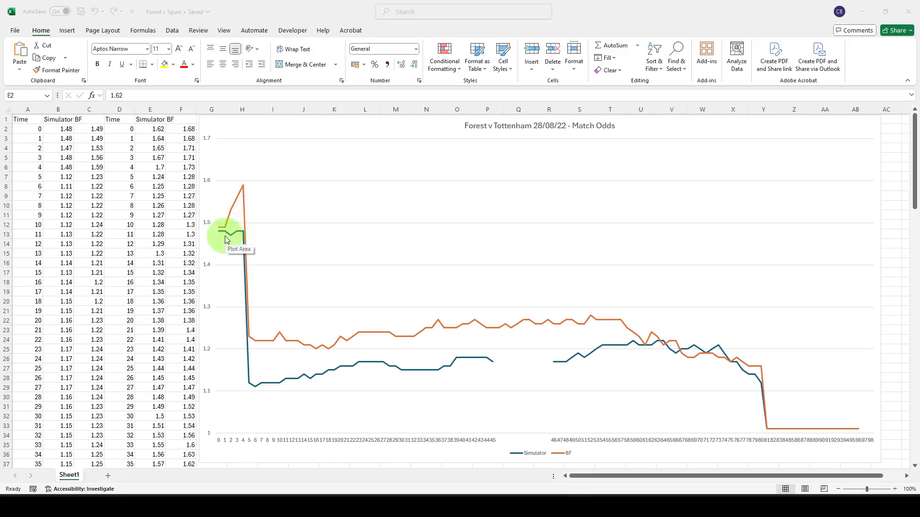
pyautogui.moveTo(237, 235)
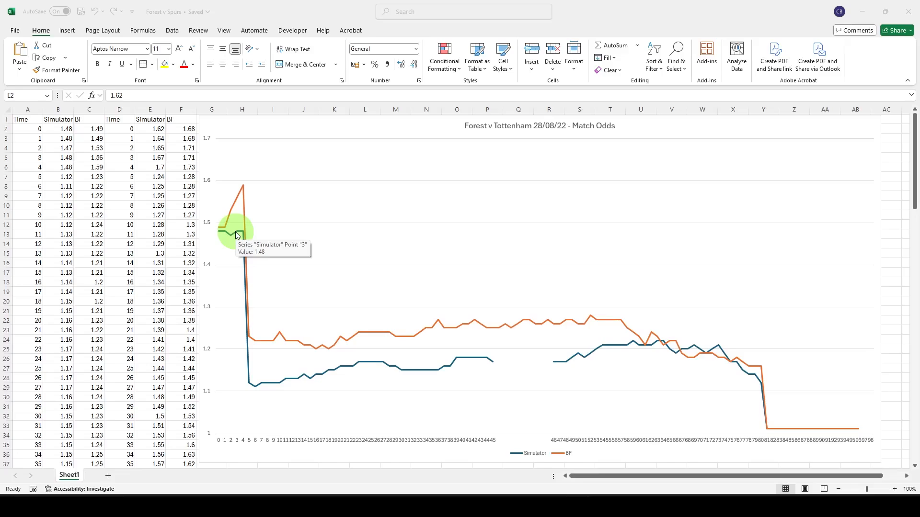
pyautogui.moveTo(248, 384)
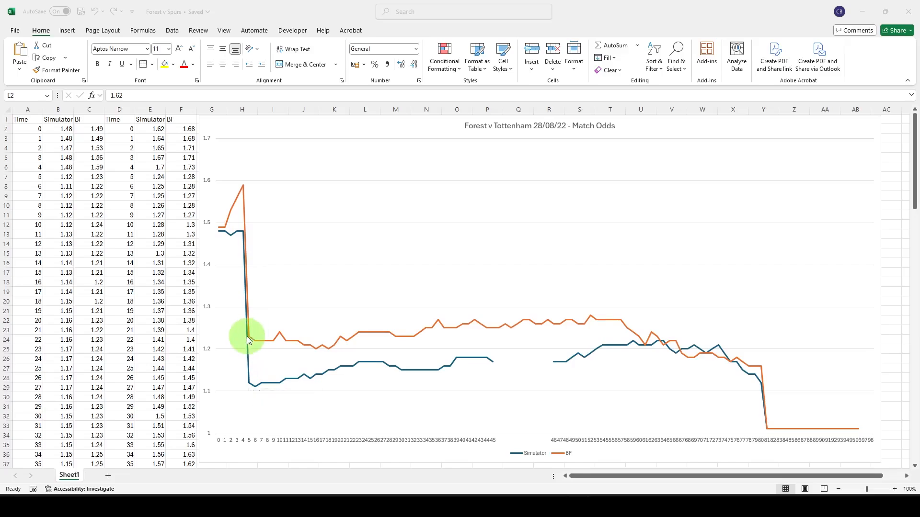
pyautogui.moveTo(247, 338)
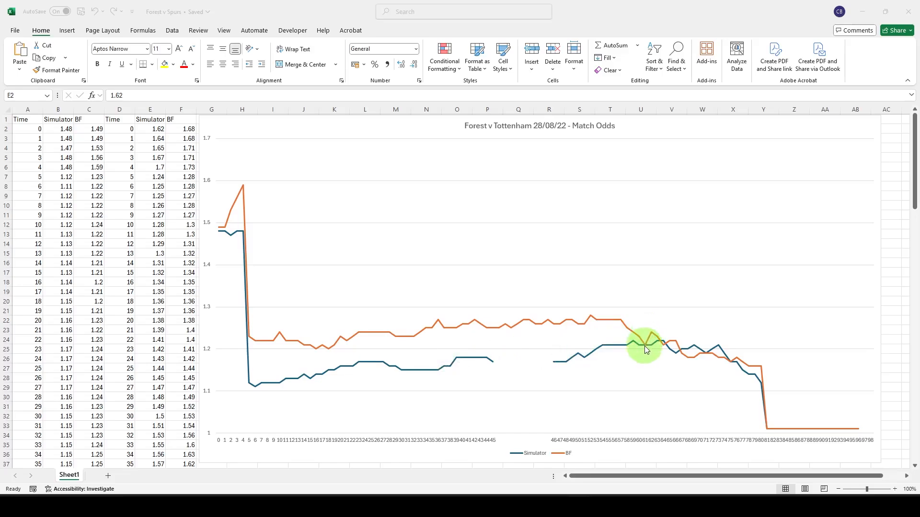
pyautogui.moveTo(645, 346)
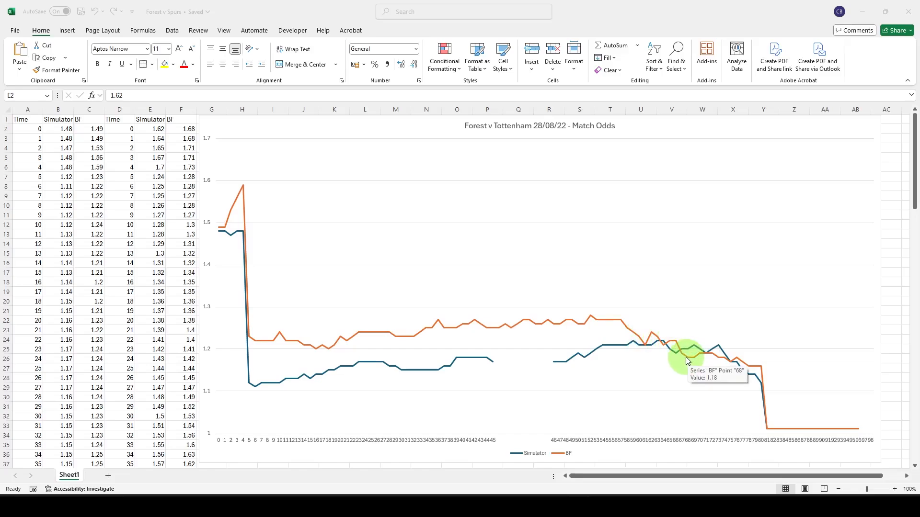
pyautogui.moveTo(683, 355)
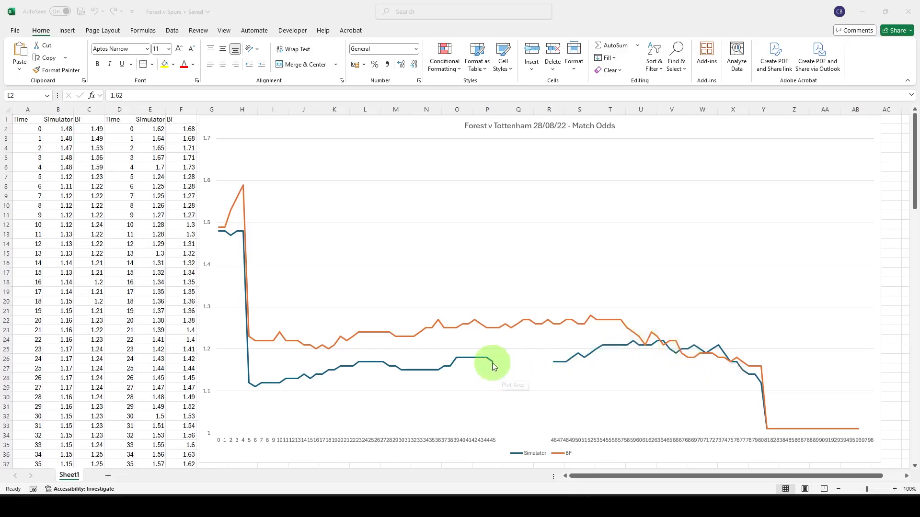
pyautogui.moveTo(492, 364)
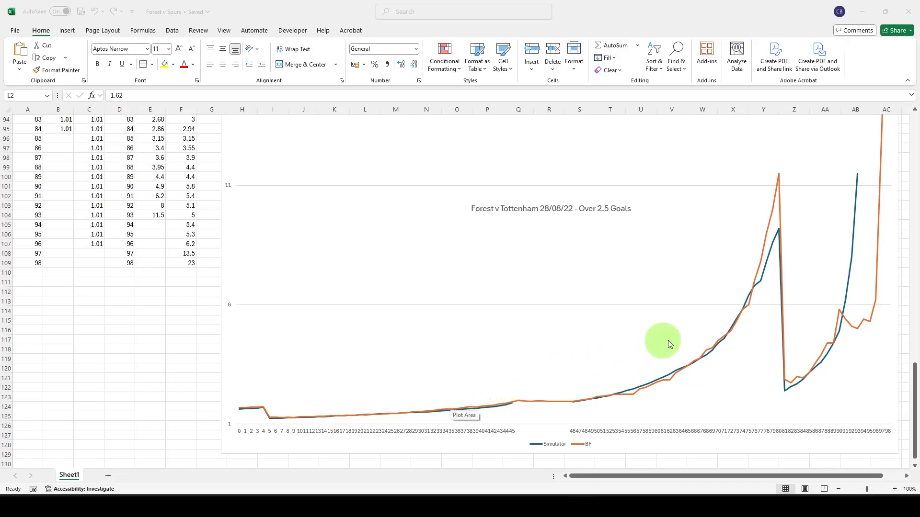
# - Examine how the Simulator and BF lines track each other on the Over 2.5 Goals chart
pyautogui.moveTo(716, 338)
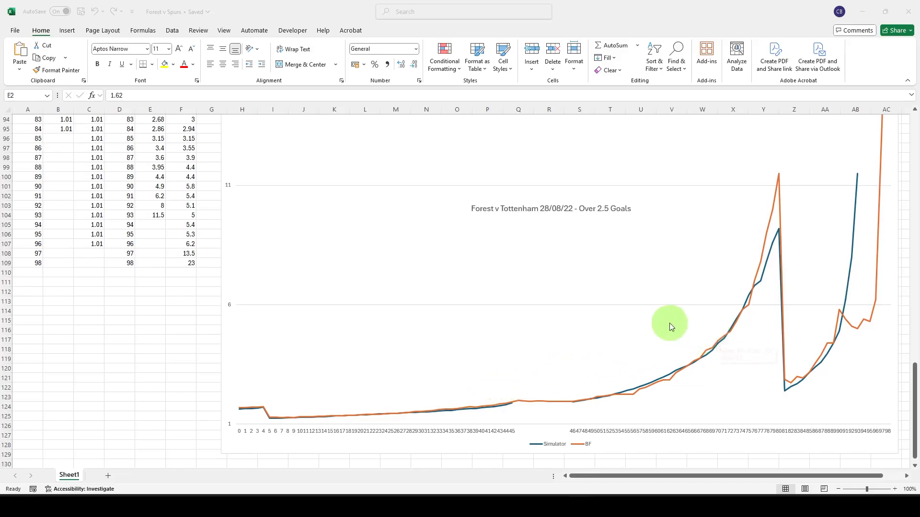
pyautogui.moveTo(786, 382)
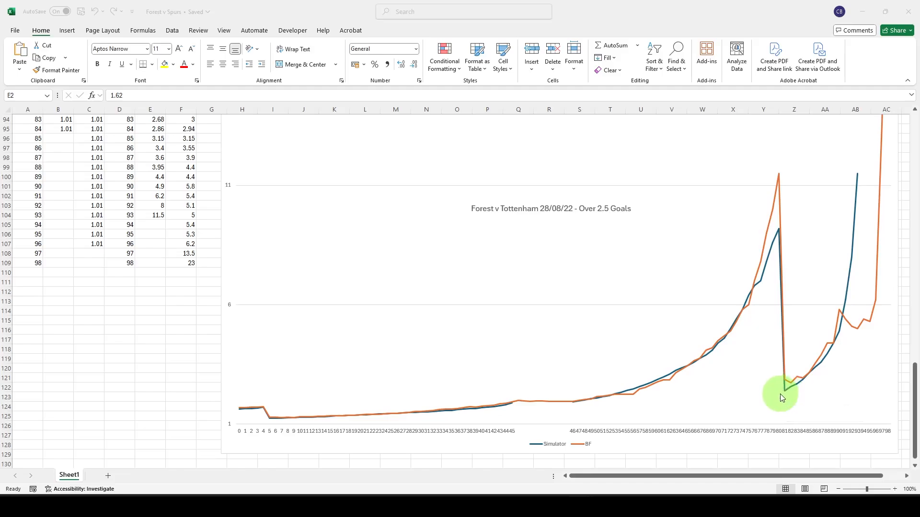
pyautogui.moveTo(860, 176)
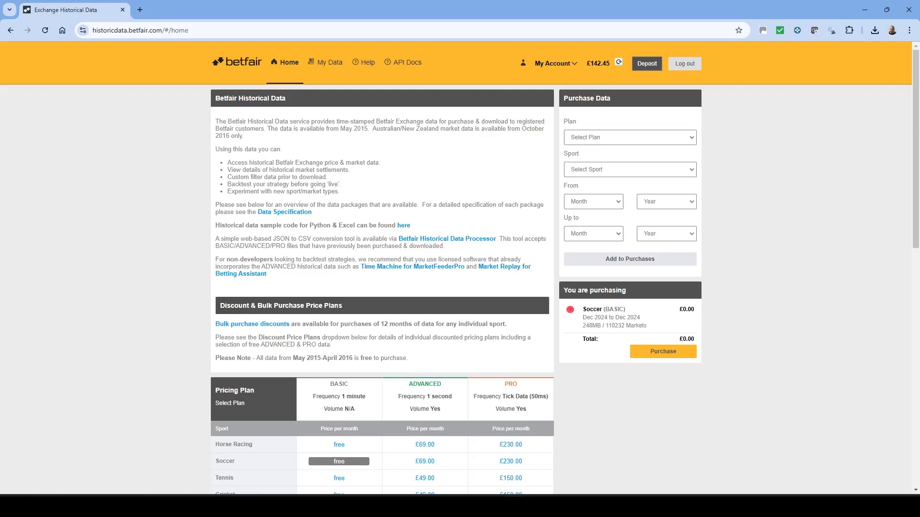
# - Review the pricing plans and terms on the Betfair Historical Data site in the browser
pyautogui.scroll(-9, 267, 288)
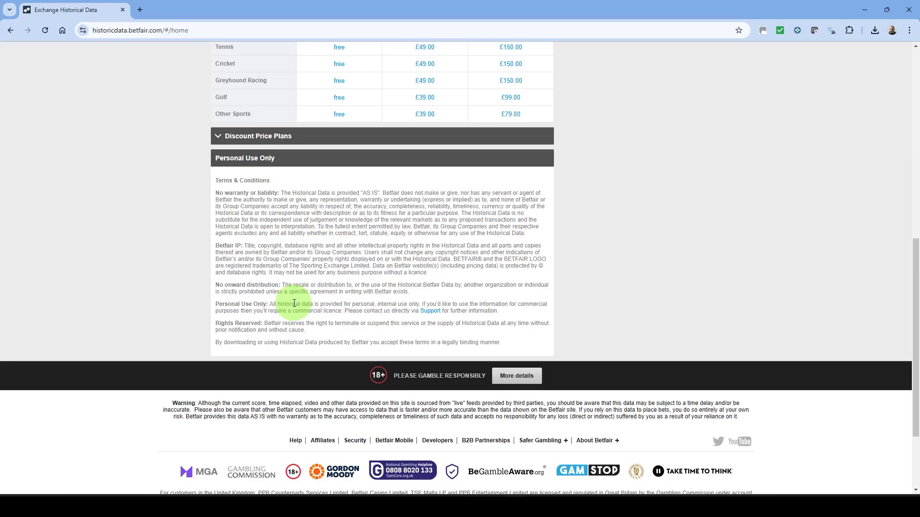
pyautogui.scroll(4, 297, 288)
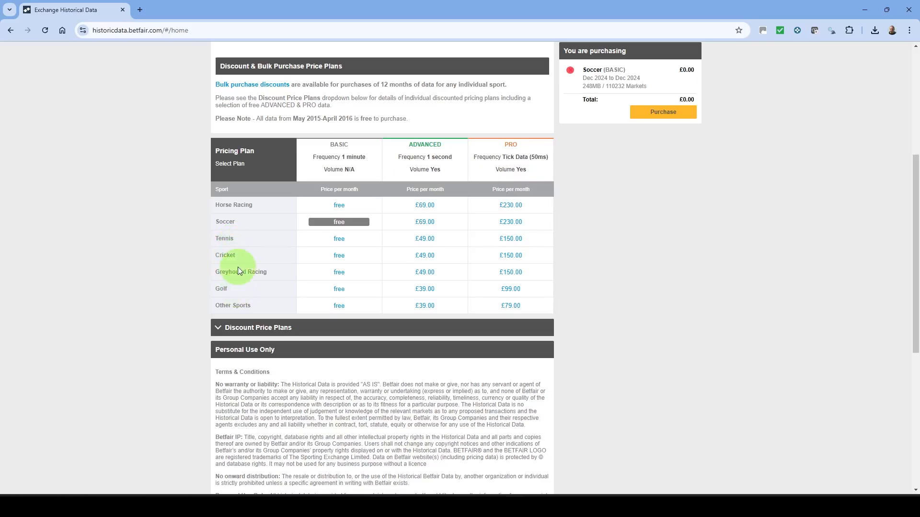
pyautogui.scroll(5, 238, 267)
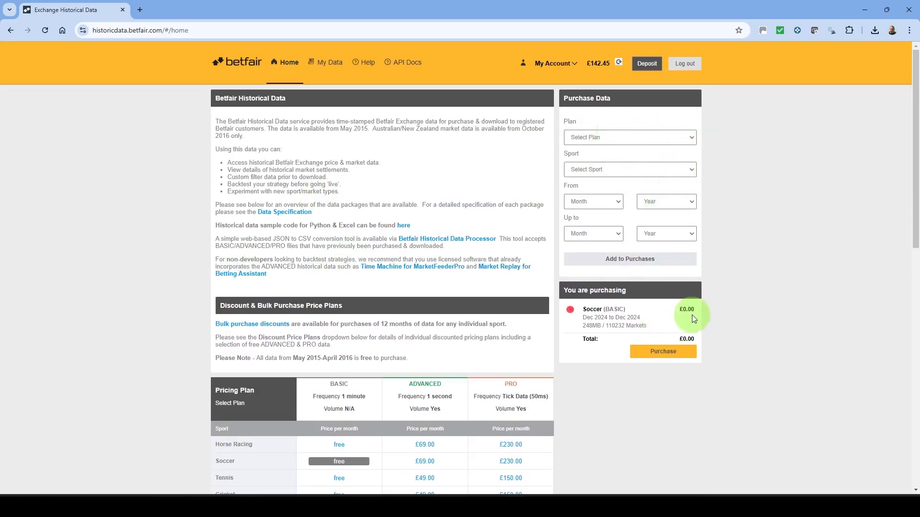
# - Choose the Basic Plan for Soccer from December 2024 in the purchase form and purchase the basket
pyautogui.click(691, 140)
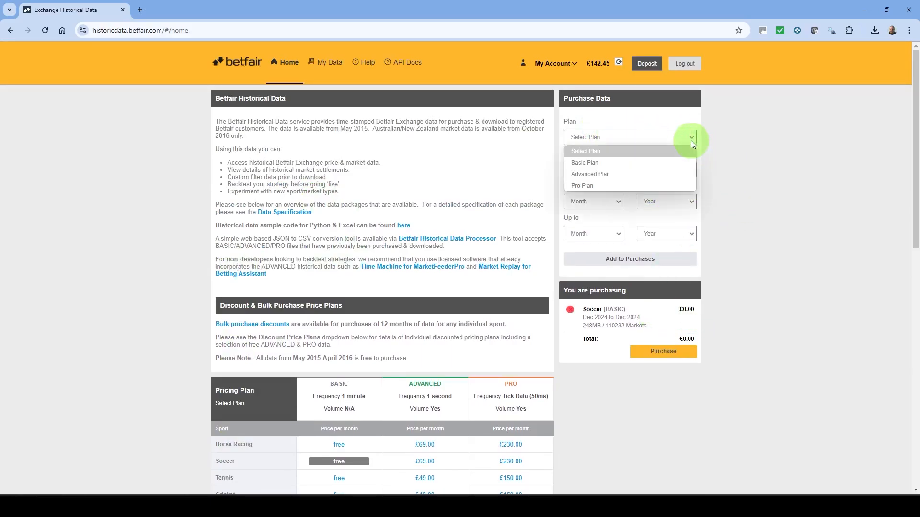
pyautogui.click(600, 163)
pyautogui.click(685, 176)
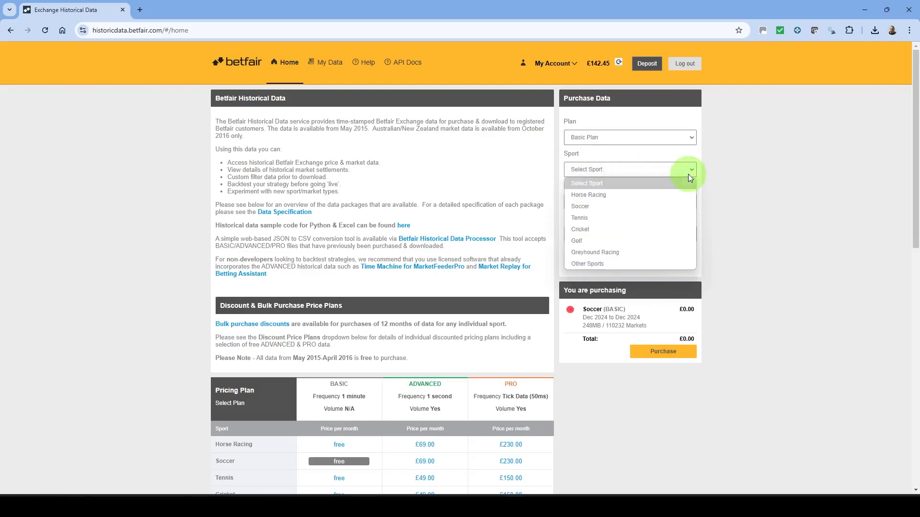
pyautogui.click(600, 206)
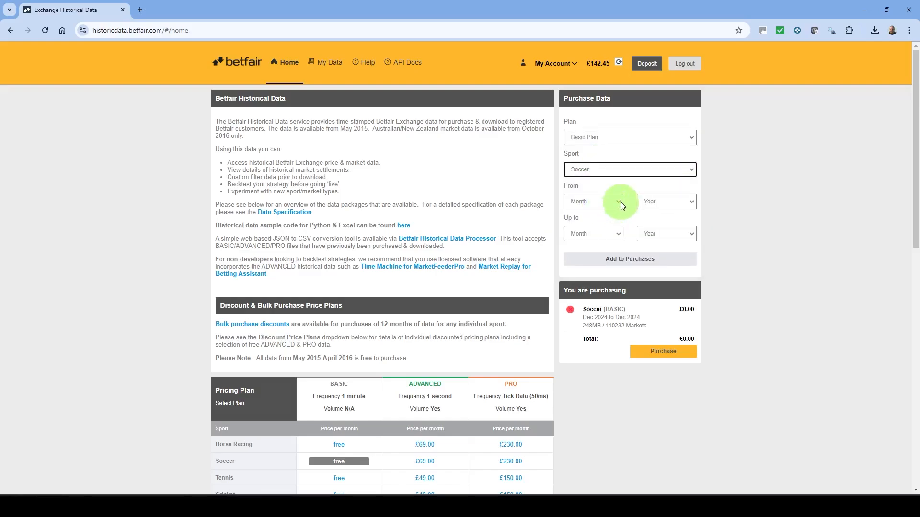
pyautogui.click(620, 202)
pyautogui.click(591, 353)
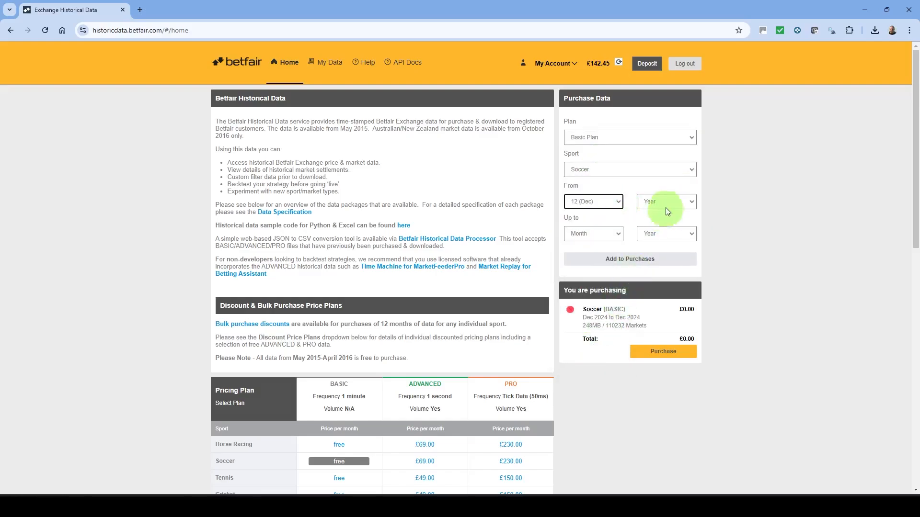
pyautogui.click(689, 203)
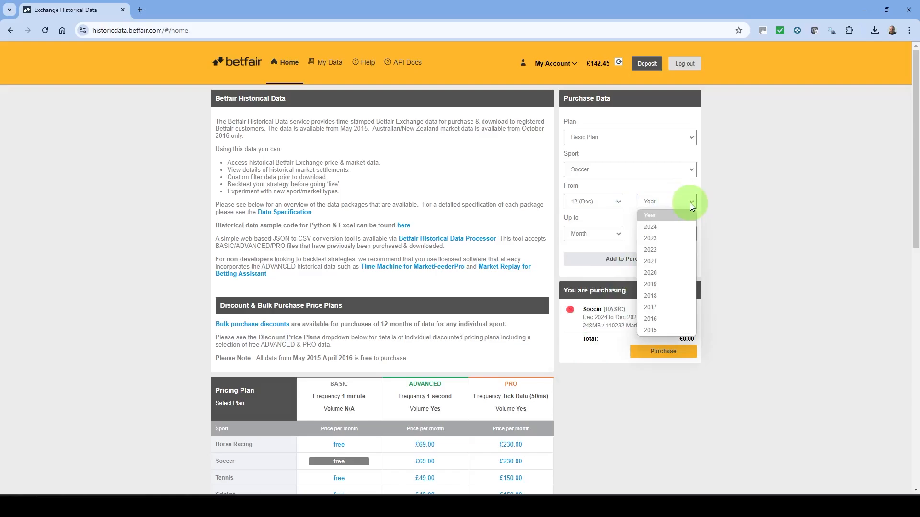
pyautogui.click(665, 227)
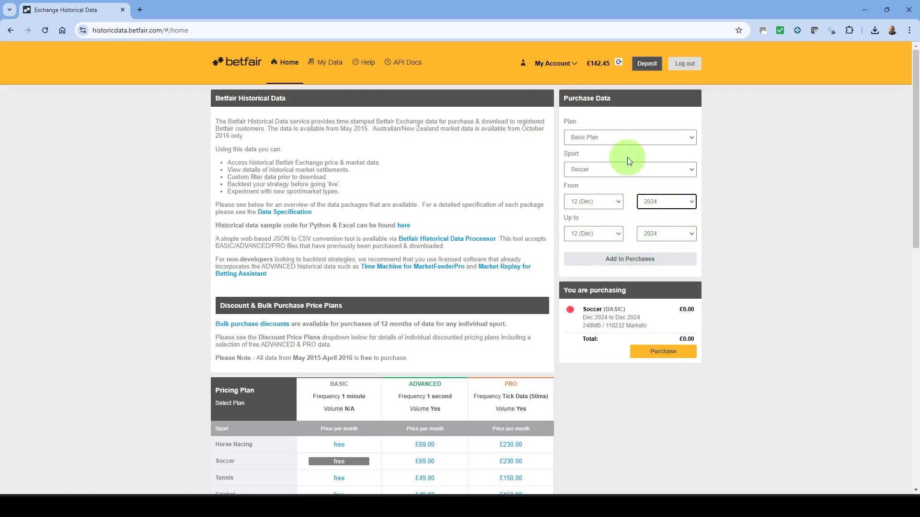
pyautogui.click(665, 352)
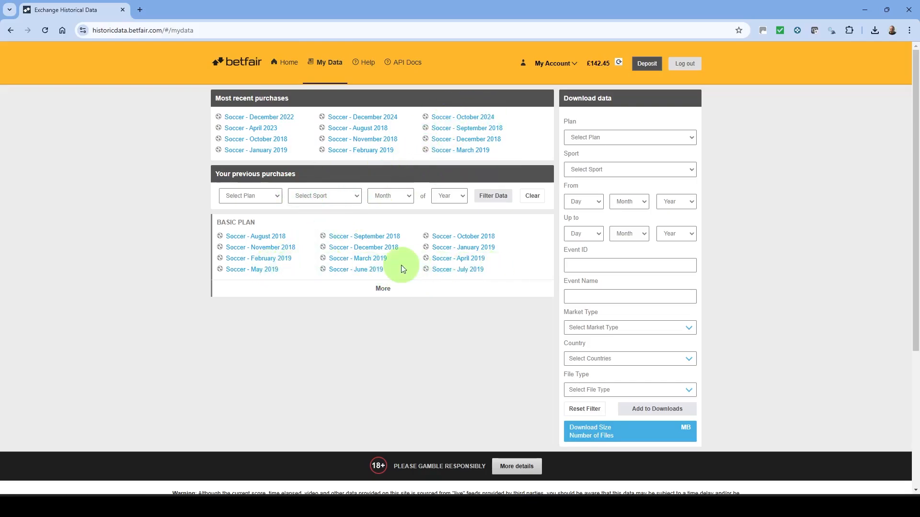
# - Load the Soccer - August 2019 purchase from the full list into the download filter and limit both dates to 10 August 2019
pyautogui.click(381, 289)
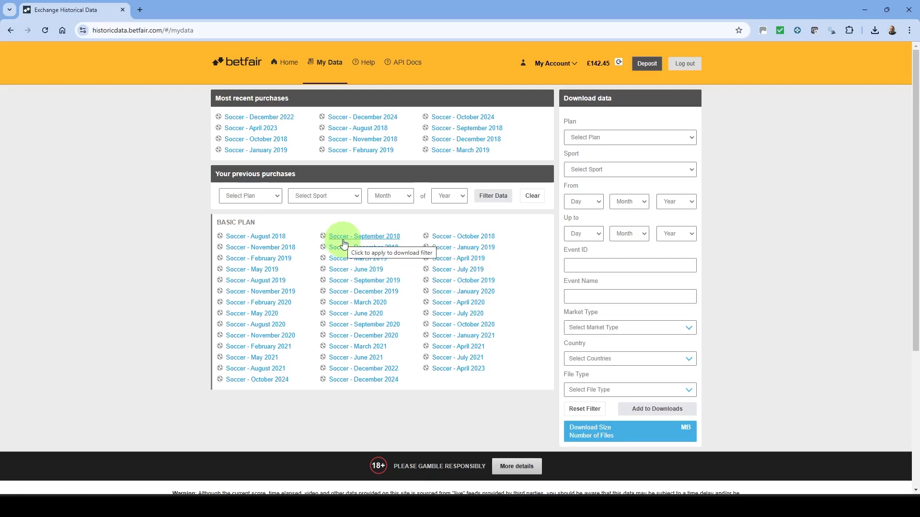
pyautogui.click(269, 282)
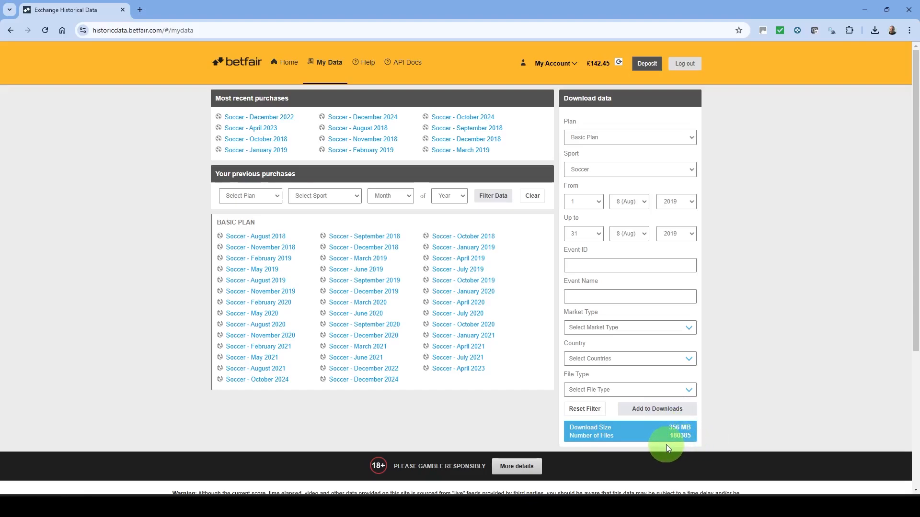
pyautogui.click(599, 203)
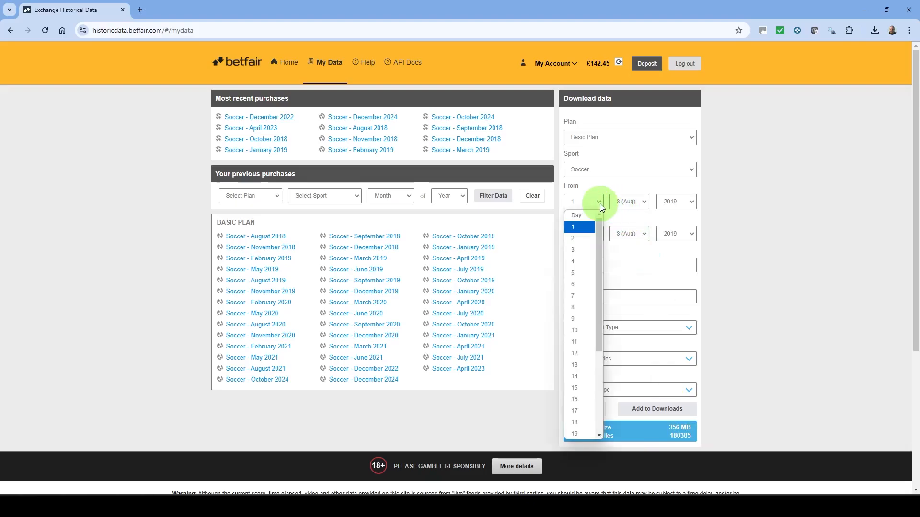
pyautogui.click(579, 331)
pyautogui.click(583, 234)
pyautogui.click(576, 361)
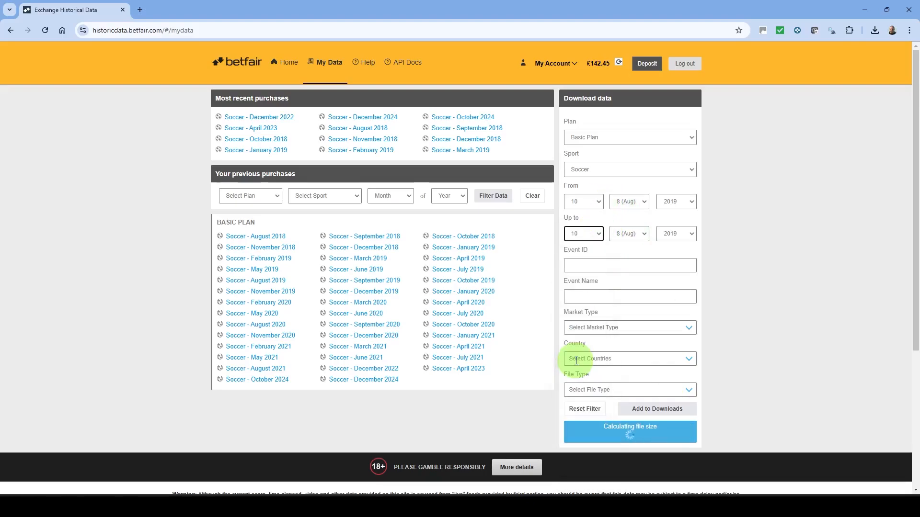
# - Restrict the data to country GB and download it to the Downloads folder as the data (1) archive
pyautogui.click(689, 359)
pyautogui.scroll(-5, 693, 395)
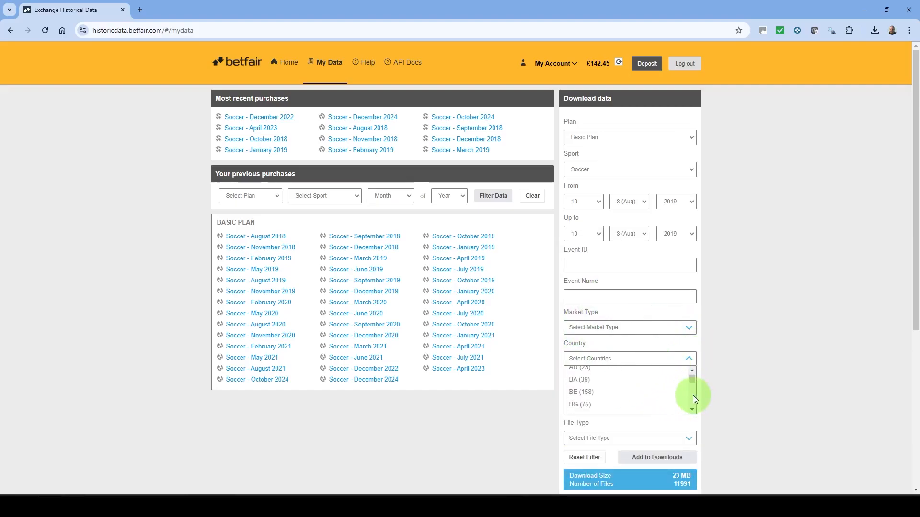
pyautogui.click(585, 378)
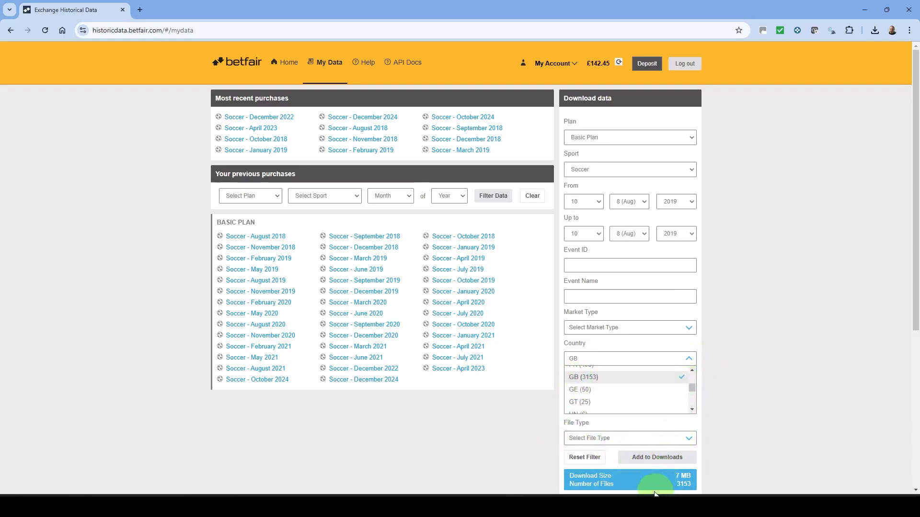
pyautogui.click(647, 458)
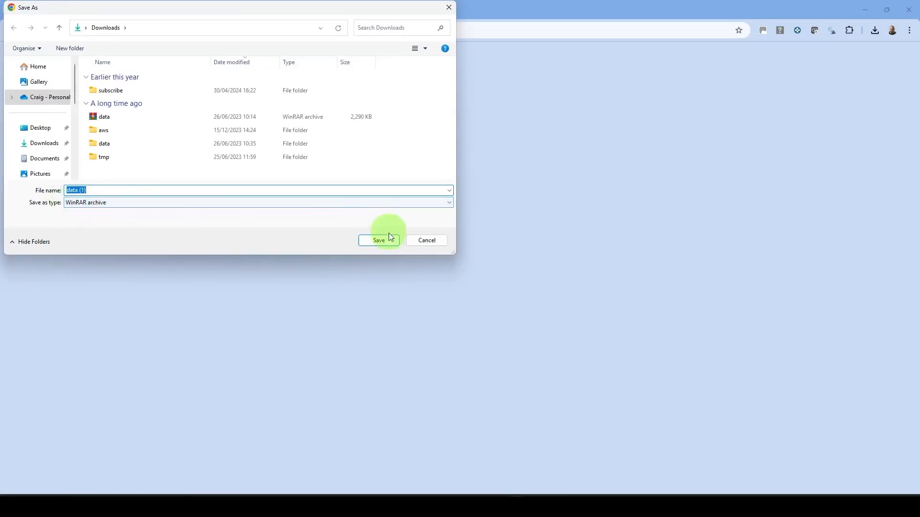
pyautogui.click(379, 241)
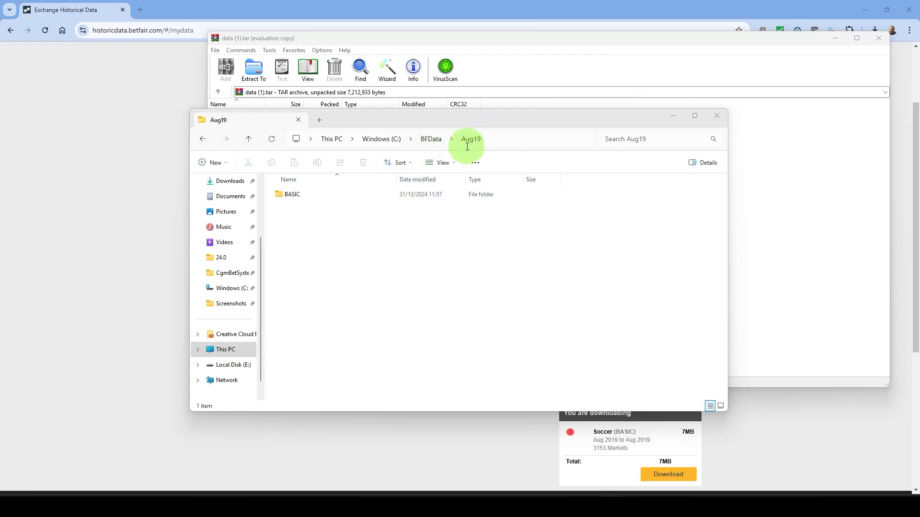
# - Check the BASIC folder in the data (1).tar archive and open BASIC > 2019 > Aug > 10 in the extracted Aug19 folder
pyautogui.click(538, 81)
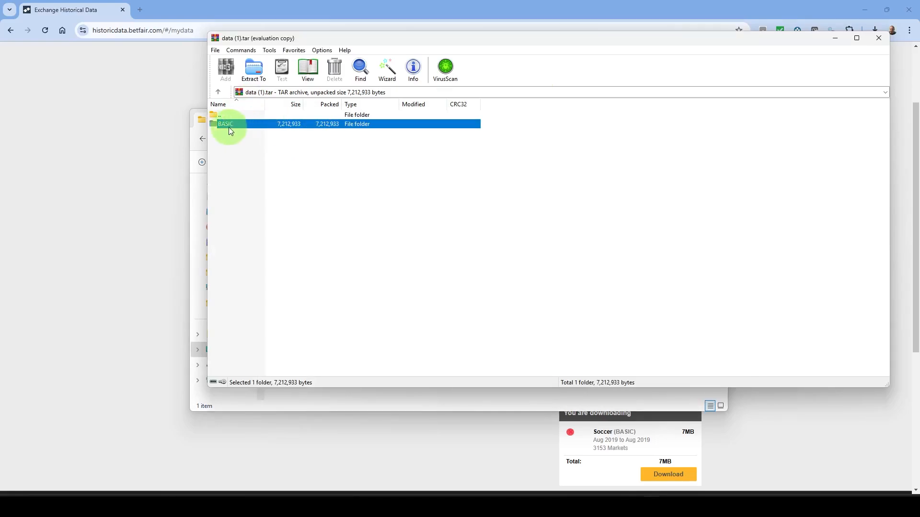
pyautogui.click(449, 406)
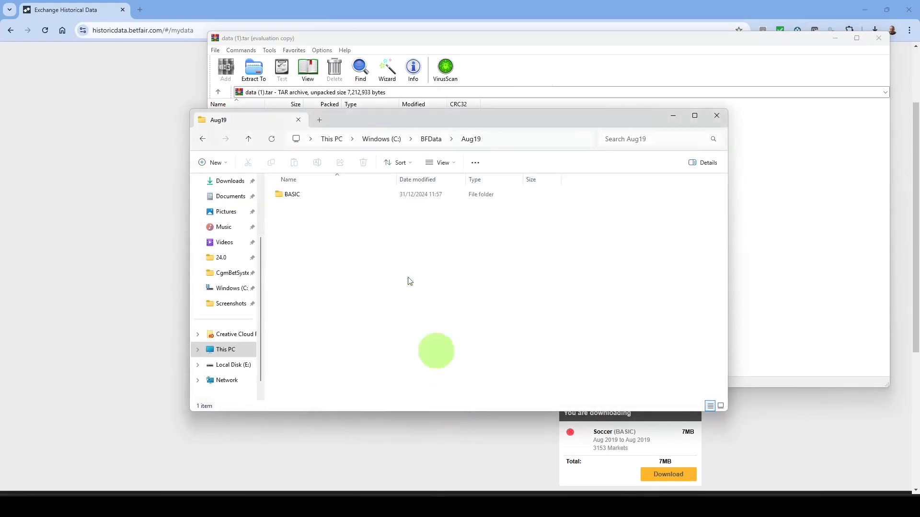
pyautogui.doubleClick(285, 196)
pyautogui.click(288, 198)
pyautogui.doubleClick(287, 195)
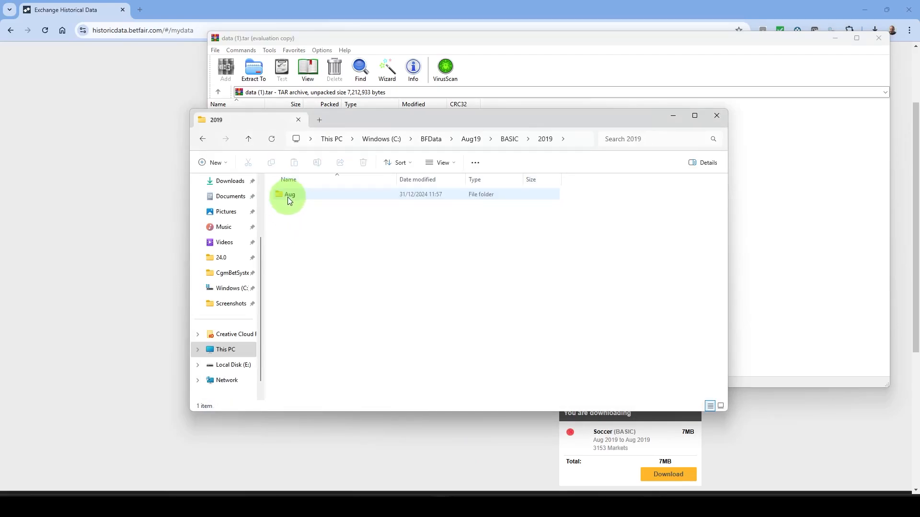
pyautogui.doubleClick(287, 195)
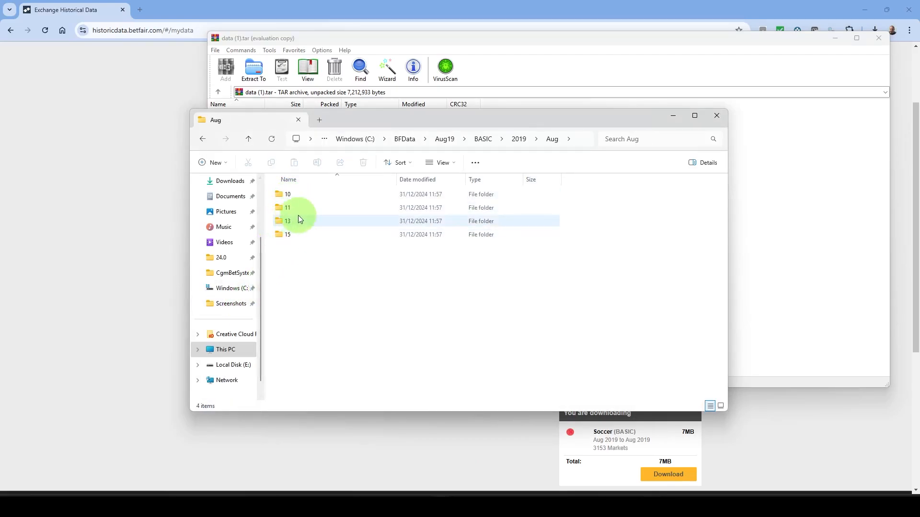
pyautogui.doubleClick(280, 193)
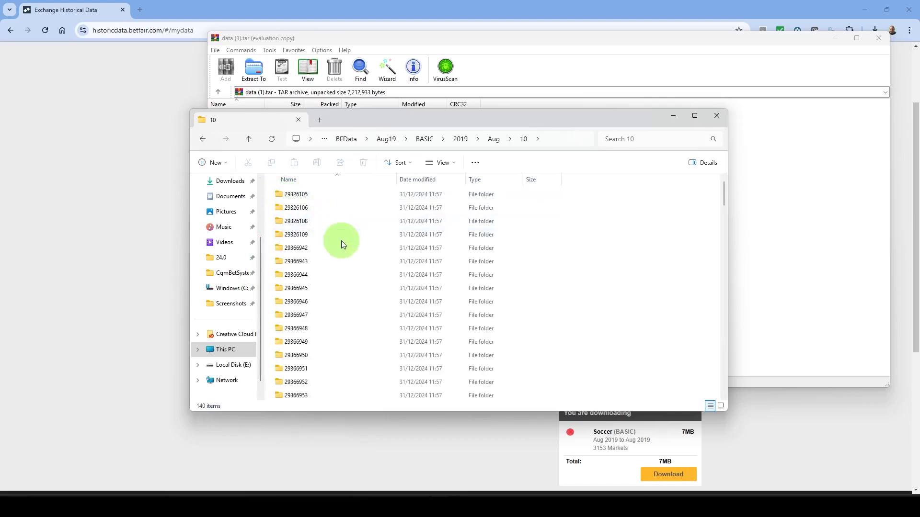
# - Open event folder 29410022 near the end of the day 10 folder list
pyautogui.scroll(-15, 347, 239)
pyautogui.scroll(-20, 359, 240)
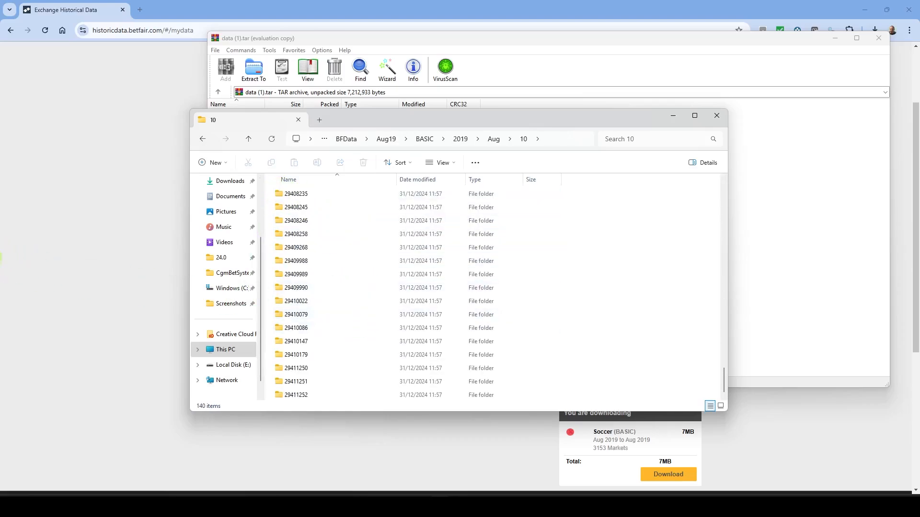
pyautogui.click(296, 303)
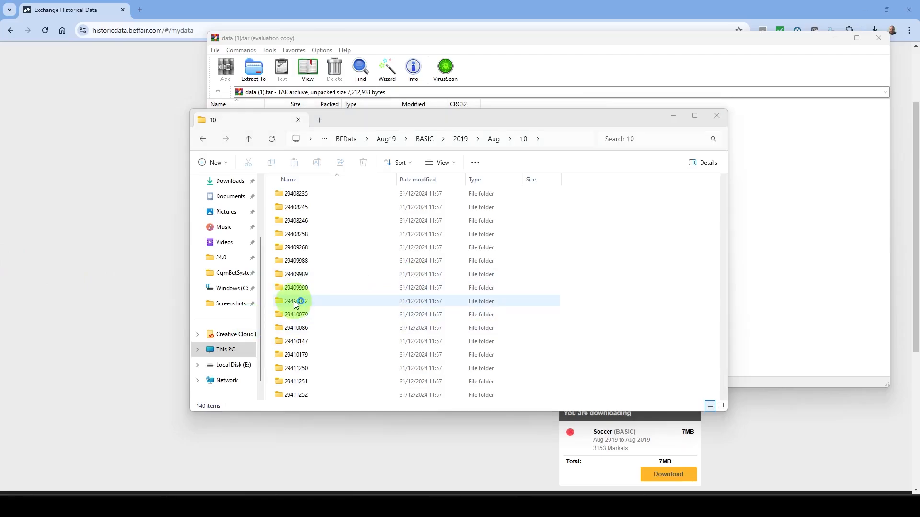
pyautogui.doubleClick(296, 303)
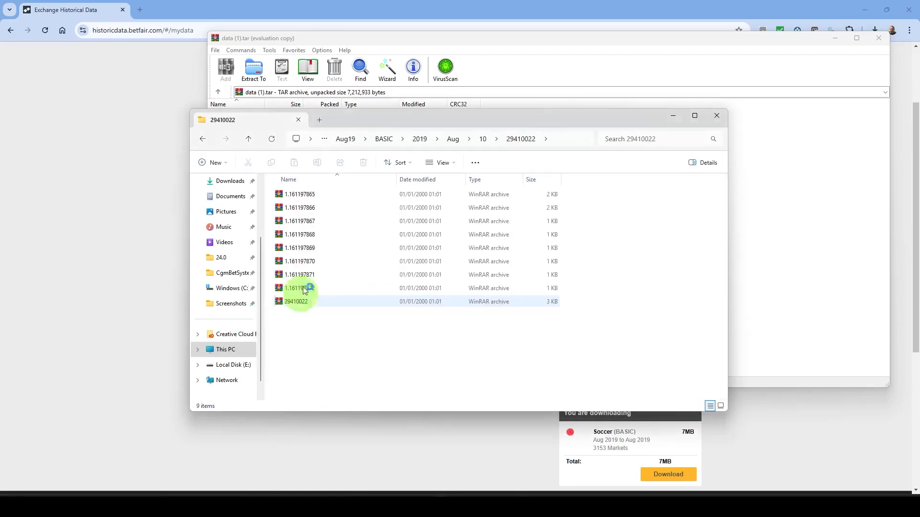
# - Check the available file actions for market archive 1.161197868 and dismiss them
pyautogui.click(291, 261)
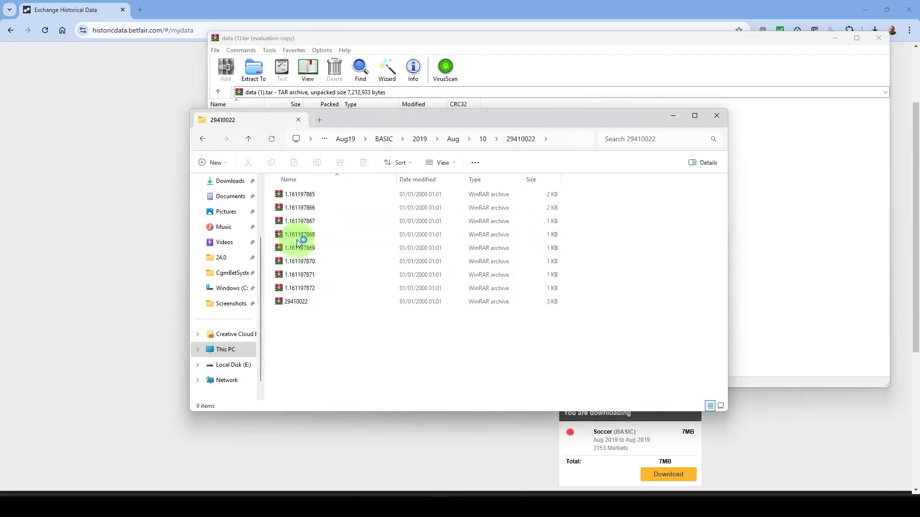
pyautogui.click(317, 252)
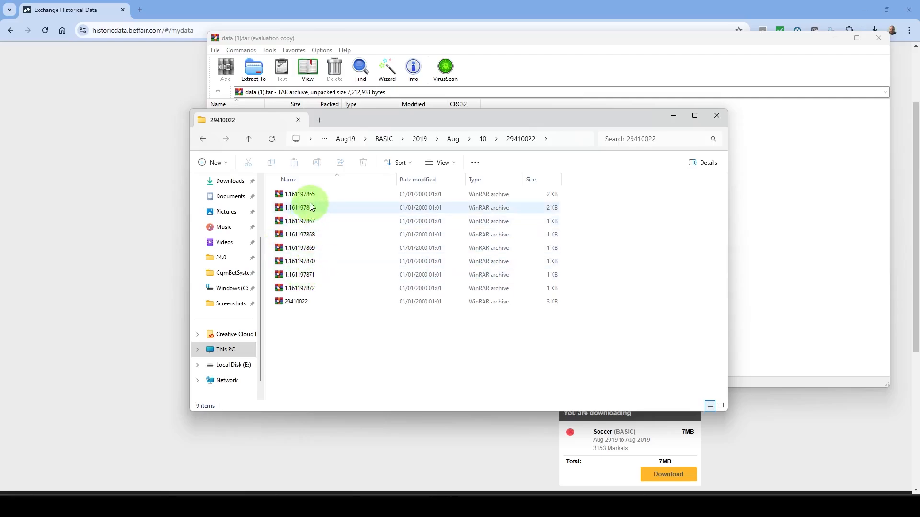
pyautogui.rightClick(302, 238)
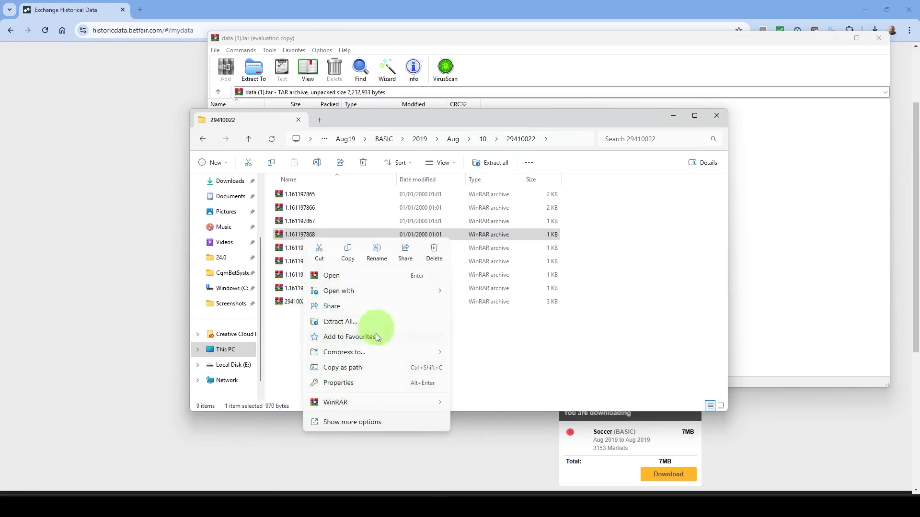
pyautogui.click(288, 337)
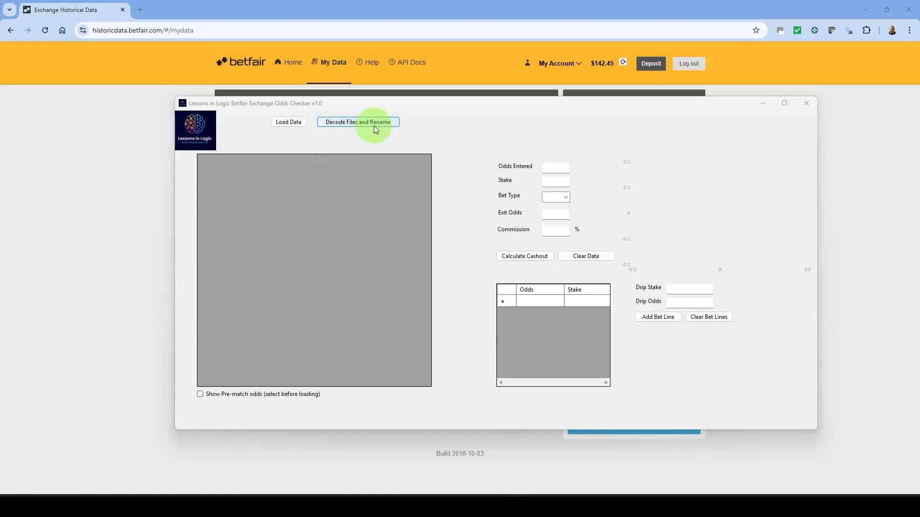
# - Switch to the Betfair Exchange Odds Checker and decode and rename the files in BASIC > 2019 > Aug > 10
pyautogui.click(358, 126)
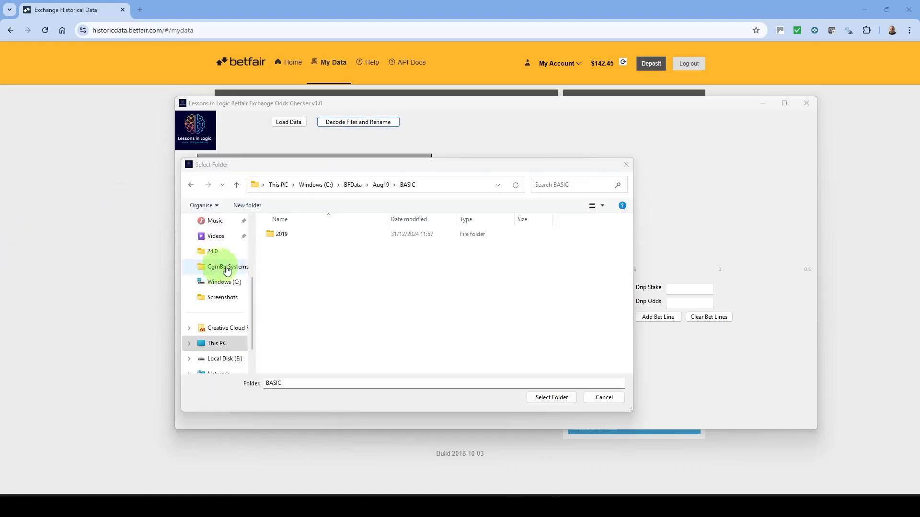
pyautogui.doubleClick(281, 235)
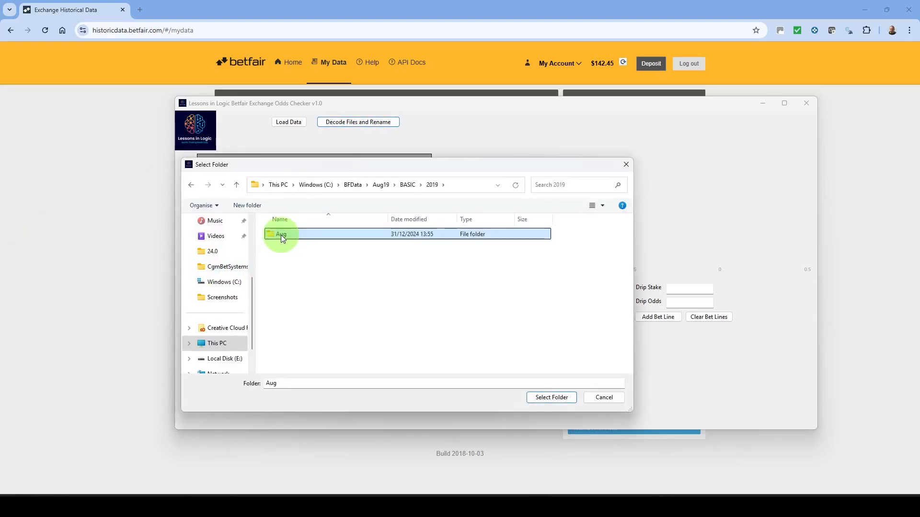
pyautogui.doubleClick(281, 234)
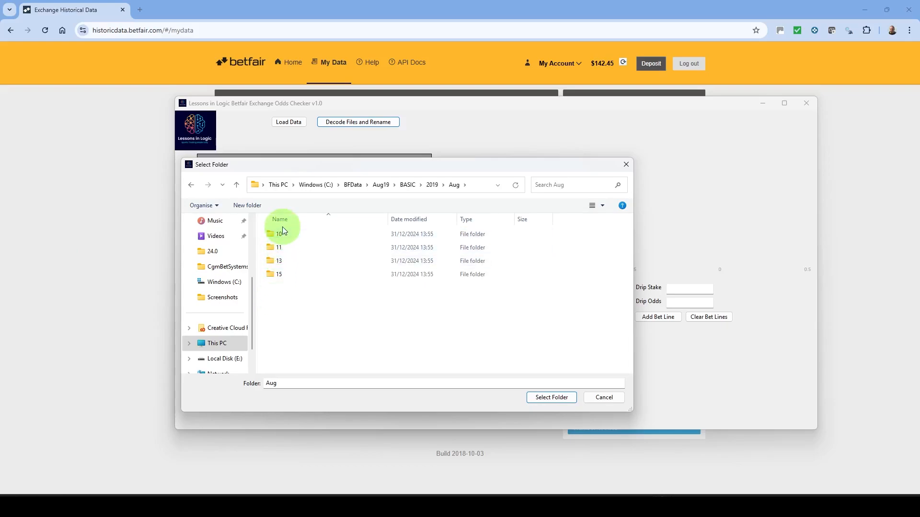
pyautogui.click(283, 234)
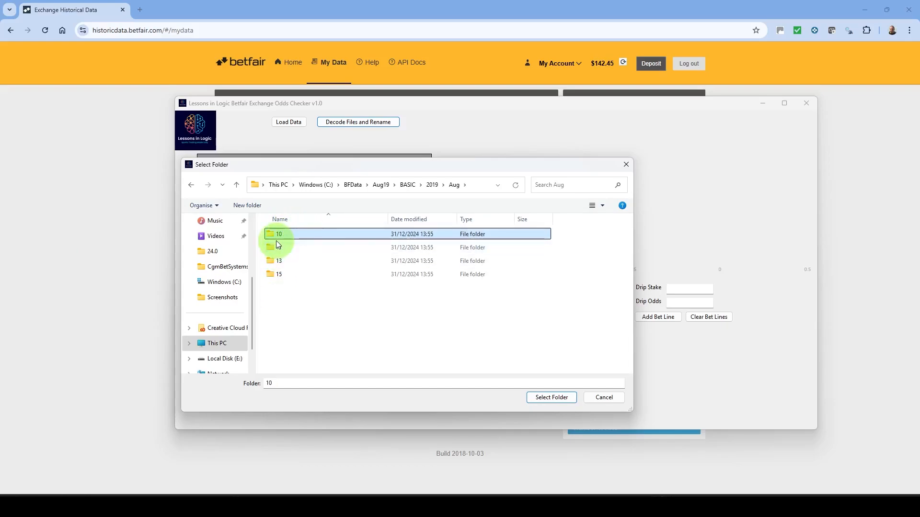
pyautogui.click(547, 397)
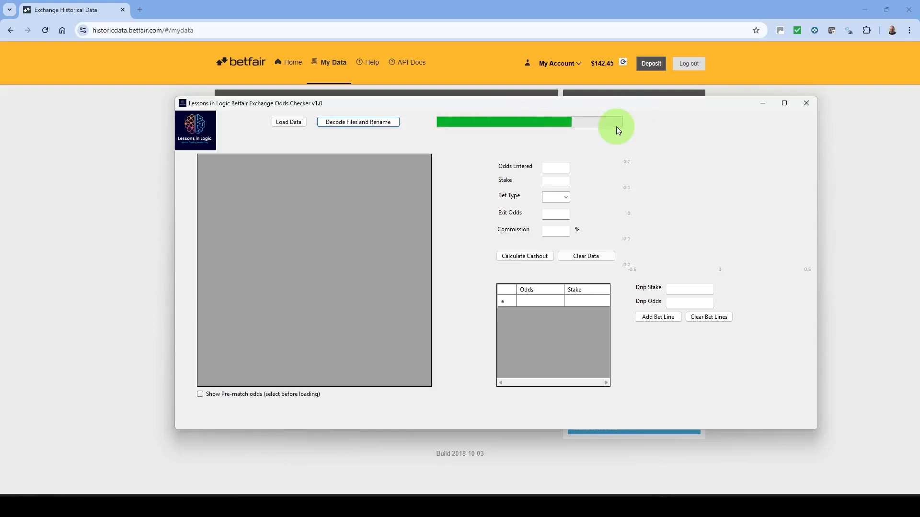
pyautogui.click(493, 282)
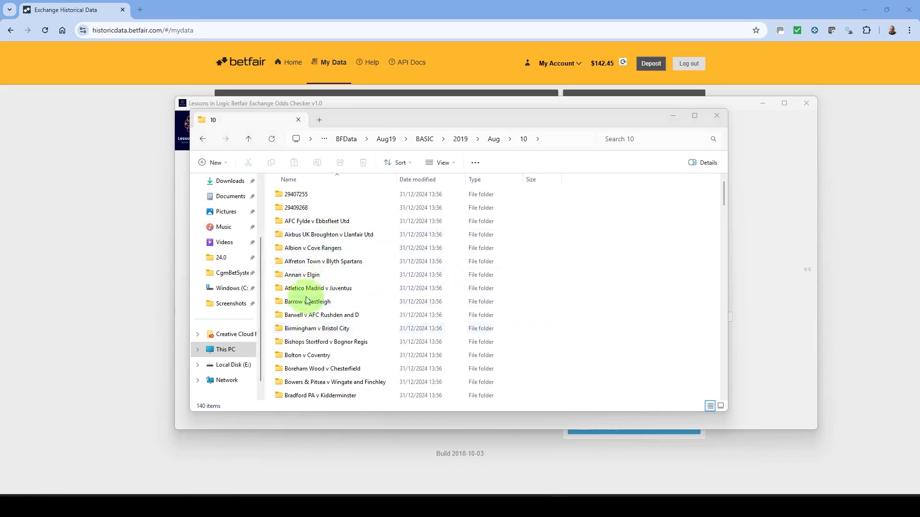
# - Open the Cardiff v Luton folder in the decoded day 10 data and look through its market JSON files
pyautogui.scroll(-3, 315, 306)
pyautogui.scroll(-1, 314, 305)
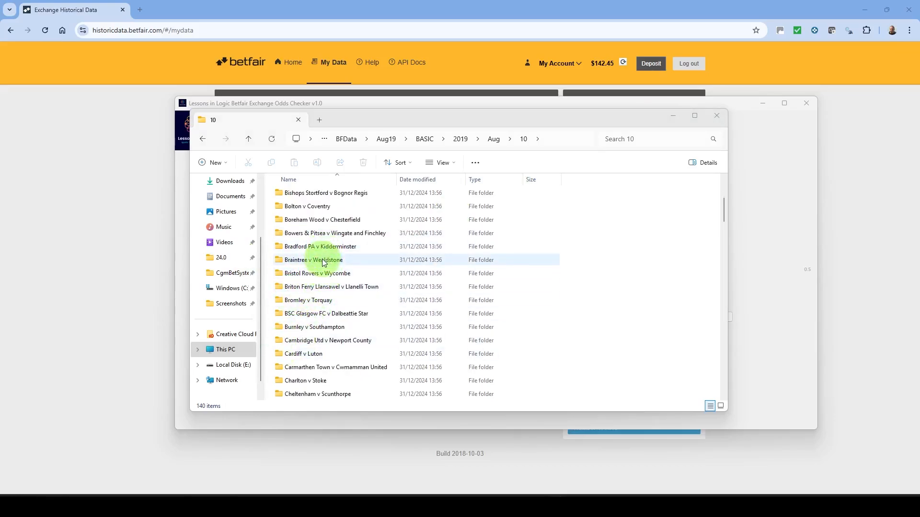
pyautogui.doubleClick(319, 354)
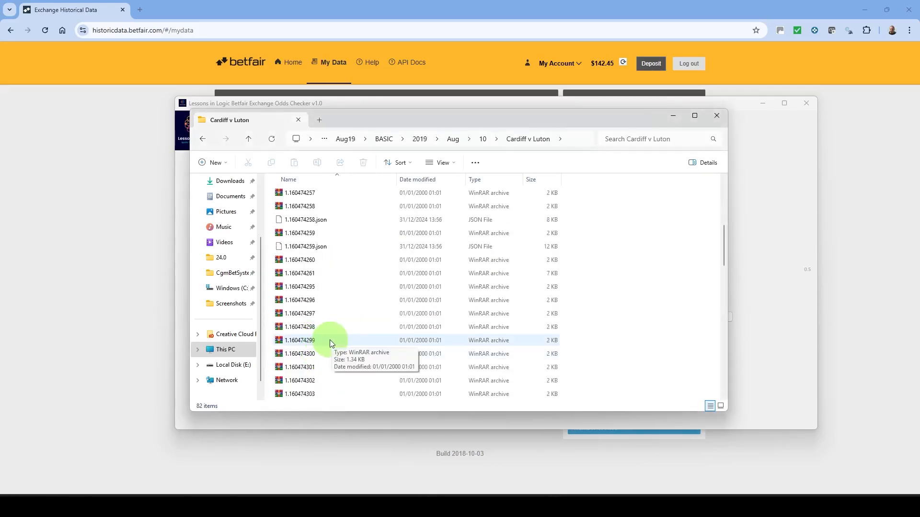
pyautogui.scroll(-20, 337, 341)
pyautogui.scroll(6, 338, 341)
pyautogui.scroll(-1, 335, 328)
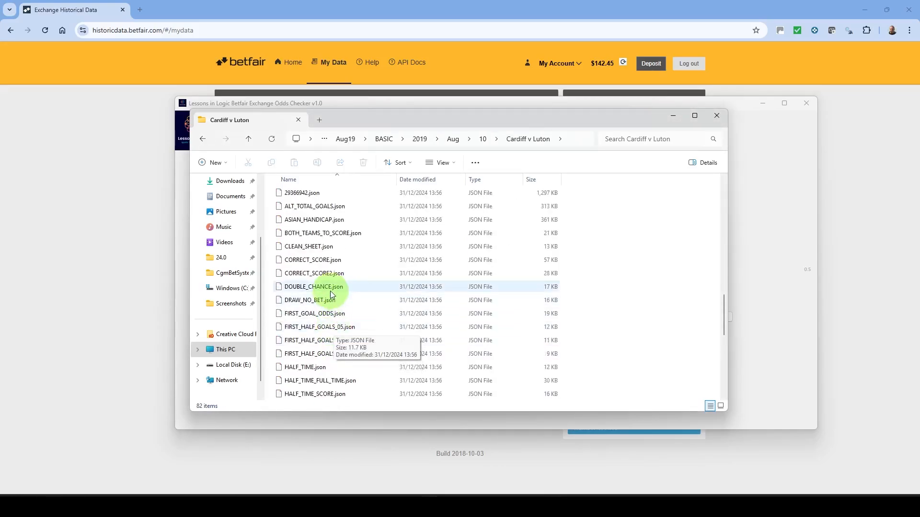
# - View FIRST_GOAL_ODDS.json from the Cardiff v Luton folder in a maximized Notepad window and close it
pyautogui.rightClick(304, 315)
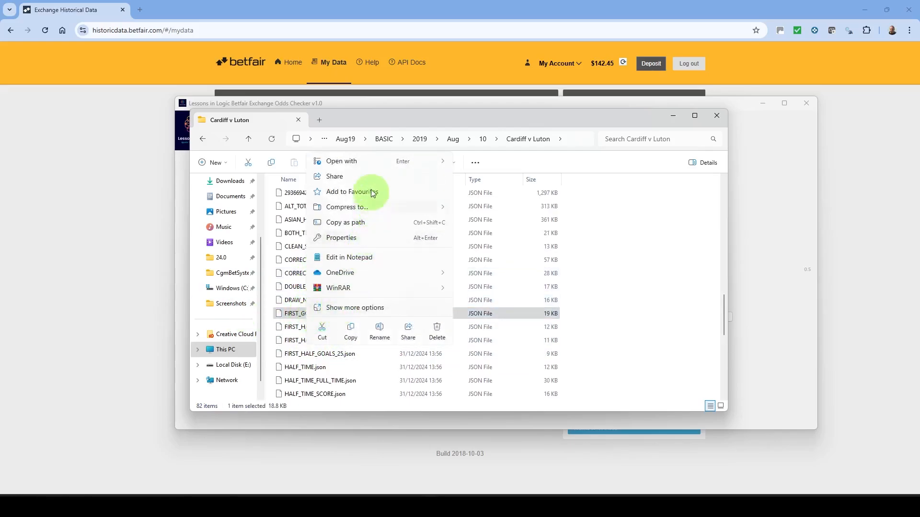
pyautogui.moveTo(378, 161)
pyautogui.click(479, 164)
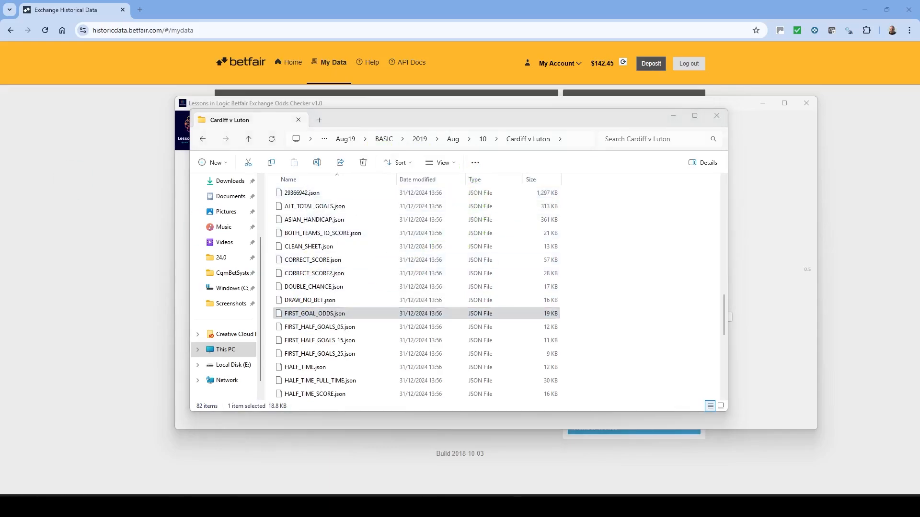
pyautogui.moveTo(0, 82); pyautogui.dragTo(385, 97)
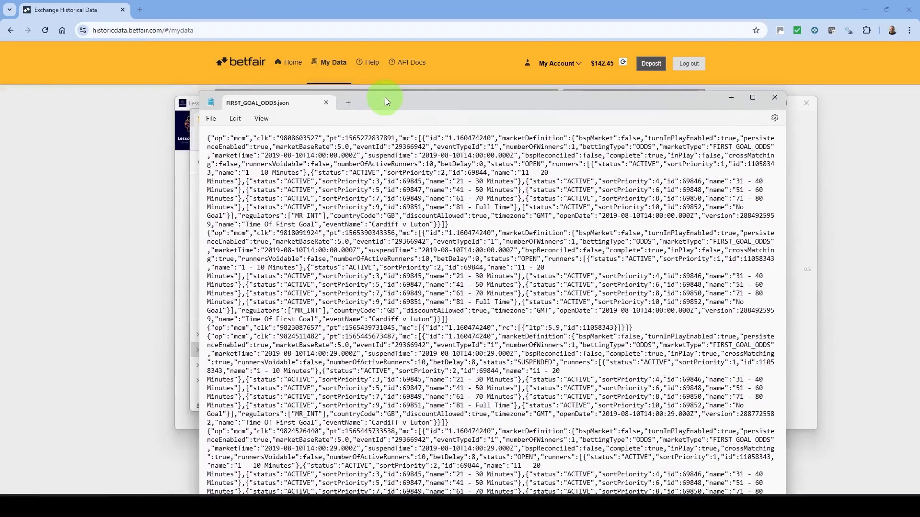
pyautogui.doubleClick(385, 97)
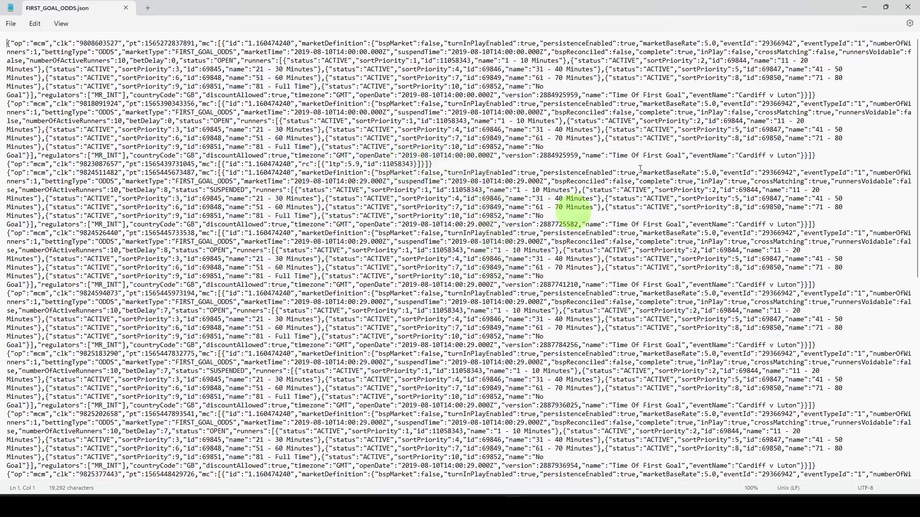
pyautogui.click(913, 7)
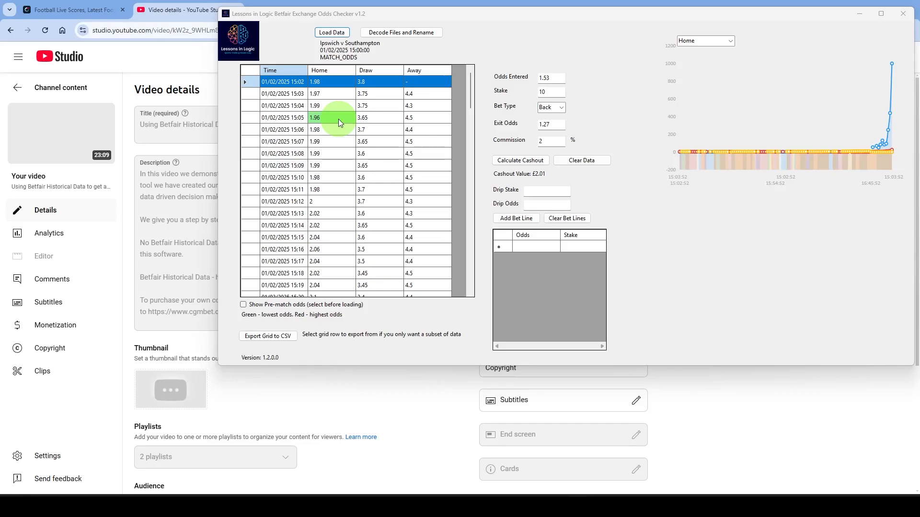
# - Examine how the Ipswich v Southampton match odds move through the in-play grid, including the highlighted lowest and highest odds
pyautogui.scroll(-20, 369, 189)
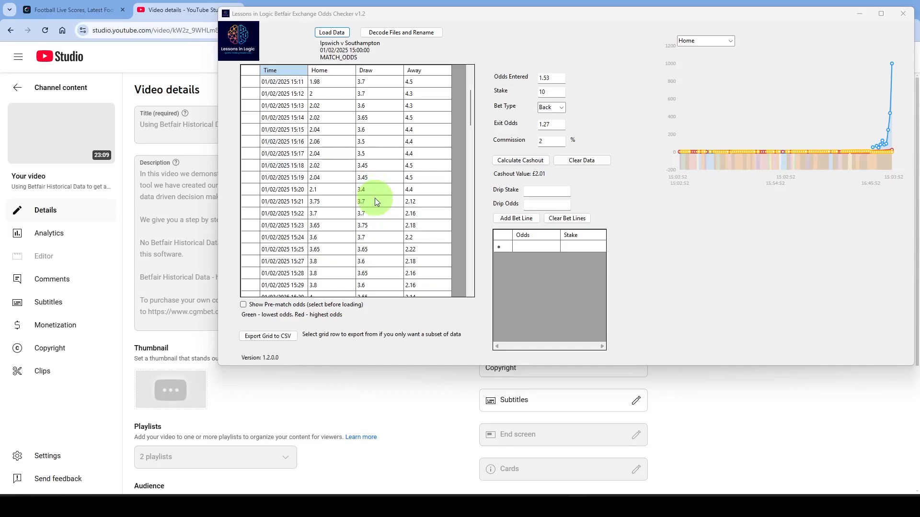
pyautogui.scroll(-2, 347, 216)
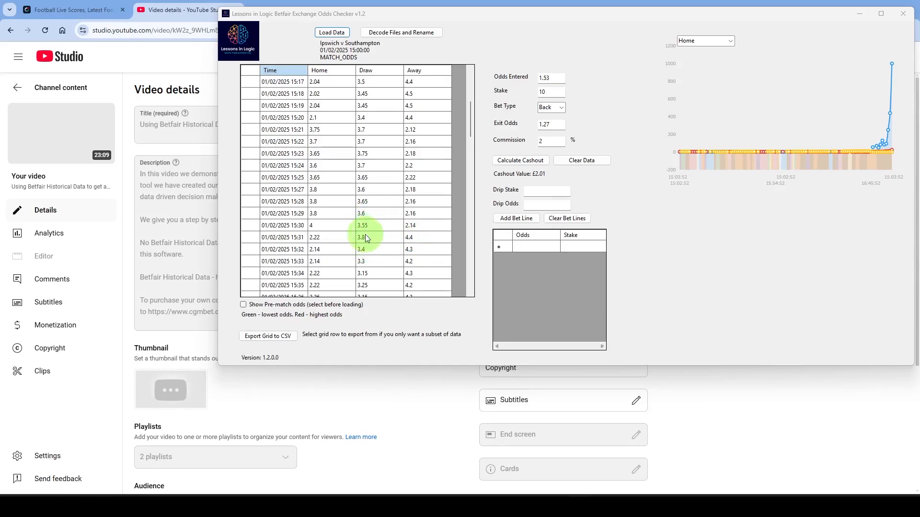
pyautogui.scroll(-20, 384, 214)
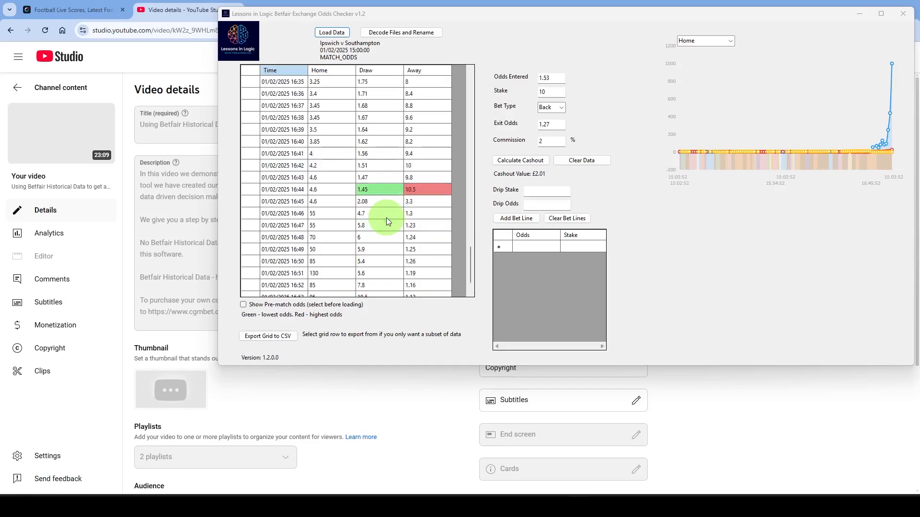
pyautogui.scroll(2, 386, 218)
pyautogui.scroll(-1, 373, 214)
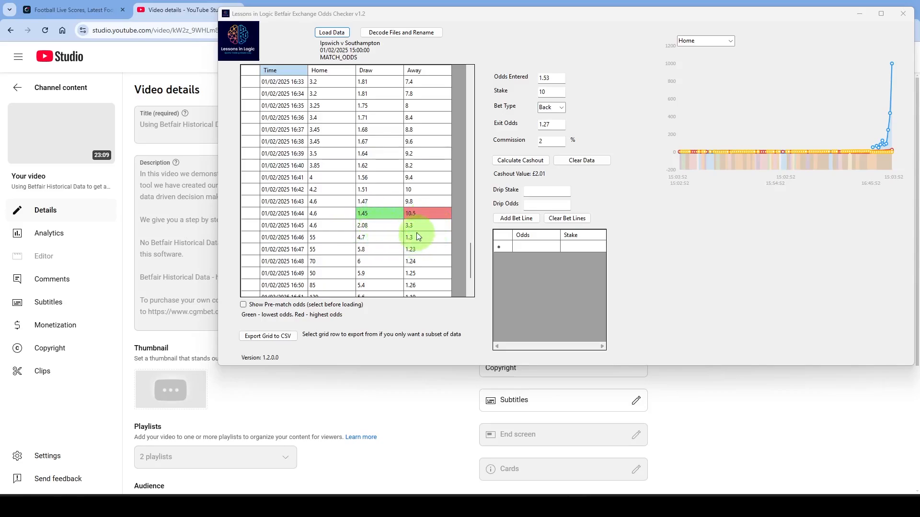
pyautogui.scroll(-1, 367, 237)
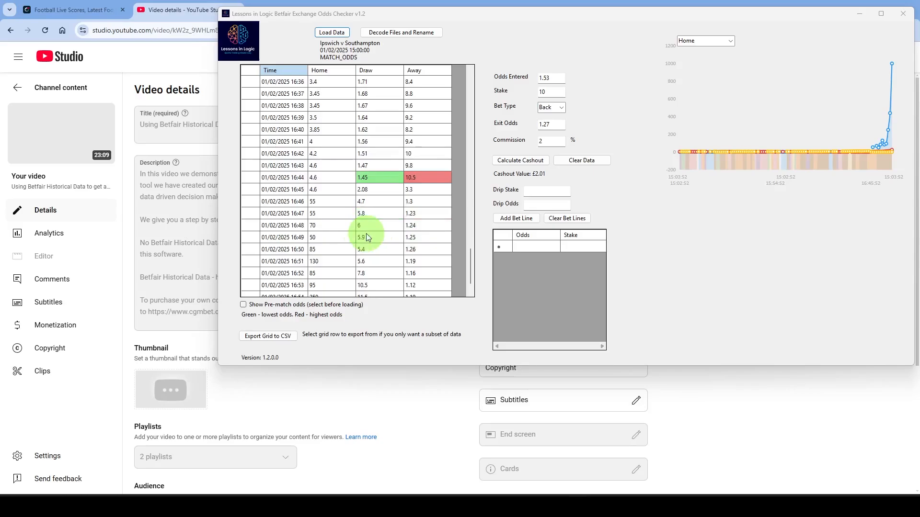
pyautogui.scroll(-1, 367, 230)
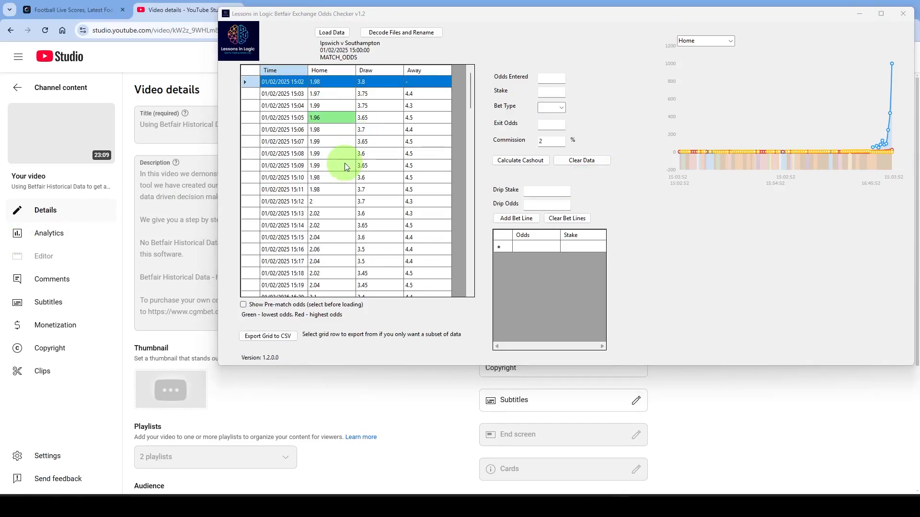
# - Set up a cashout calculation with entered odds 1.98, stake 5 and bet type Lay
pyautogui.click(551, 78)
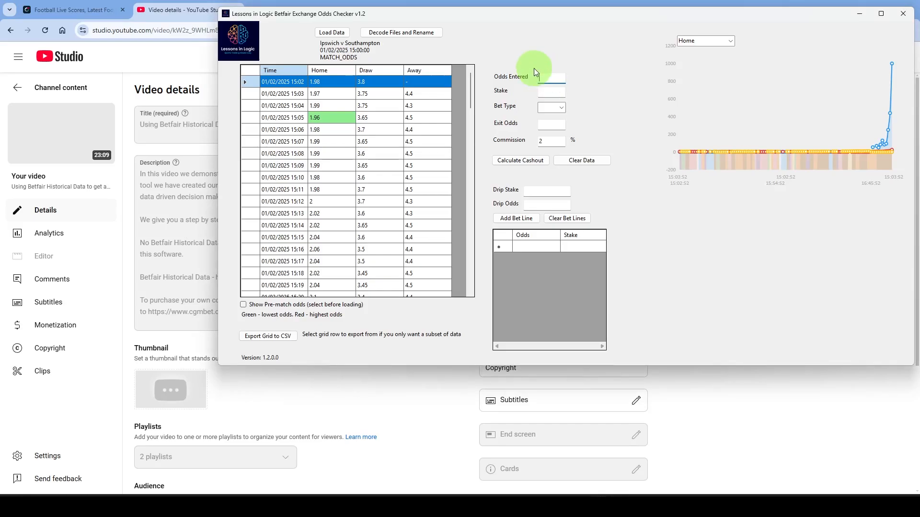
pyautogui.write('1.98')
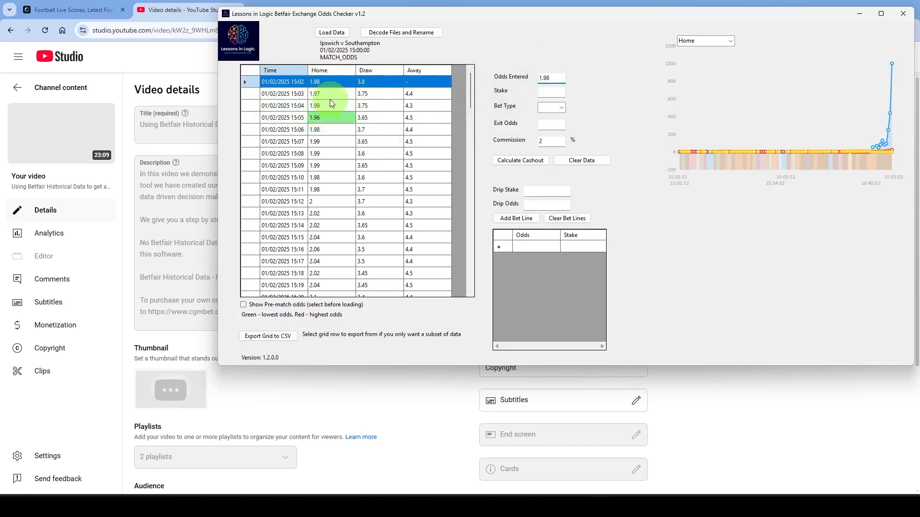
pyautogui.click(550, 92)
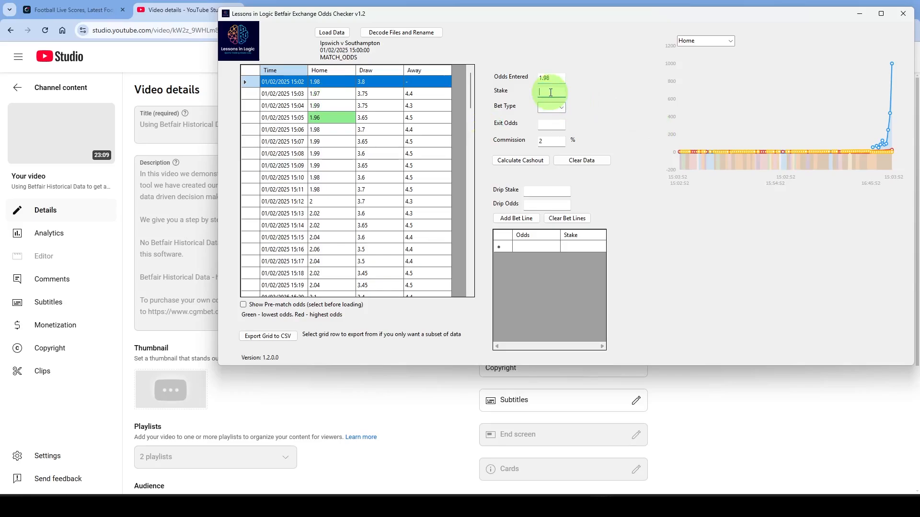
pyautogui.write('5')
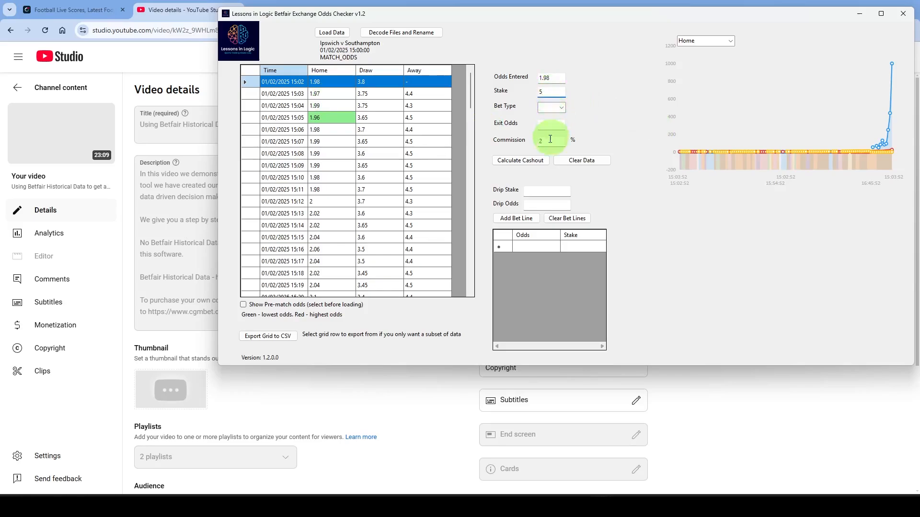
pyautogui.click(563, 108)
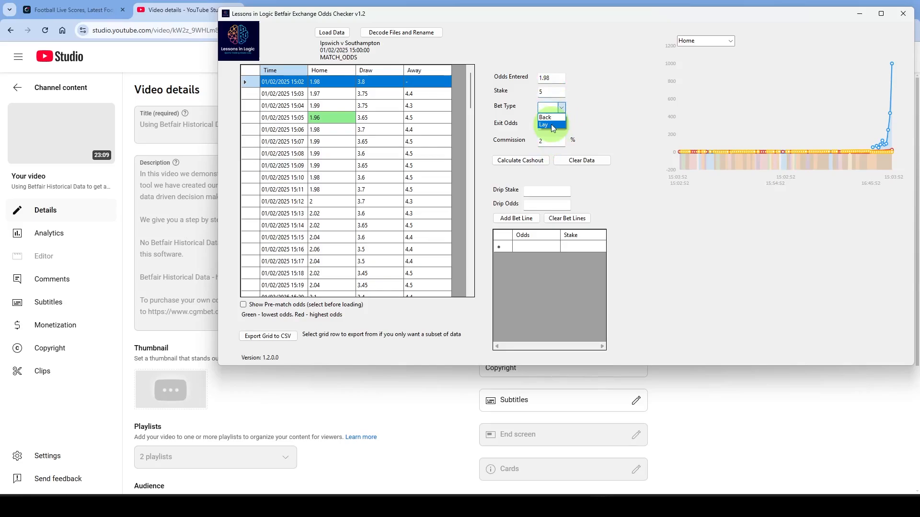
pyautogui.click(551, 125)
# - Calculate the lay bet's cashout with exit odds of 3.75 and clear the calculator data
pyautogui.scroll(-1, 341, 202)
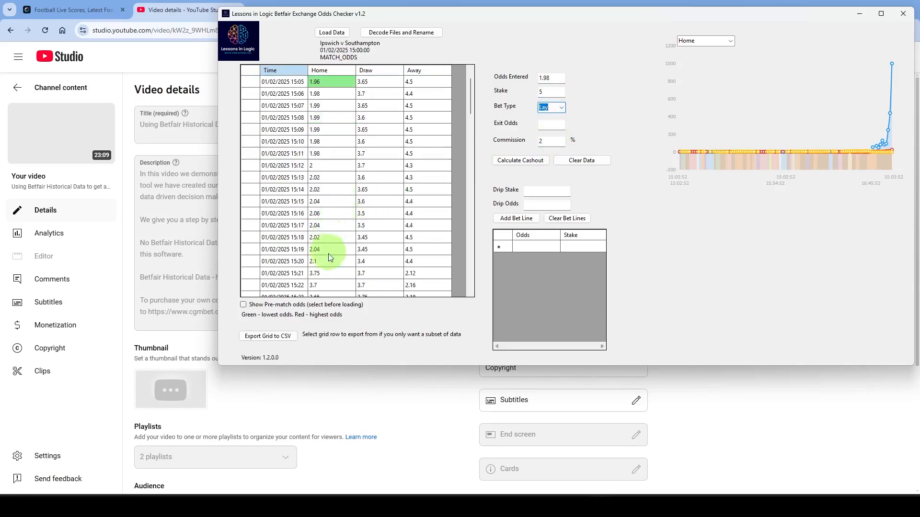
pyautogui.click(553, 124)
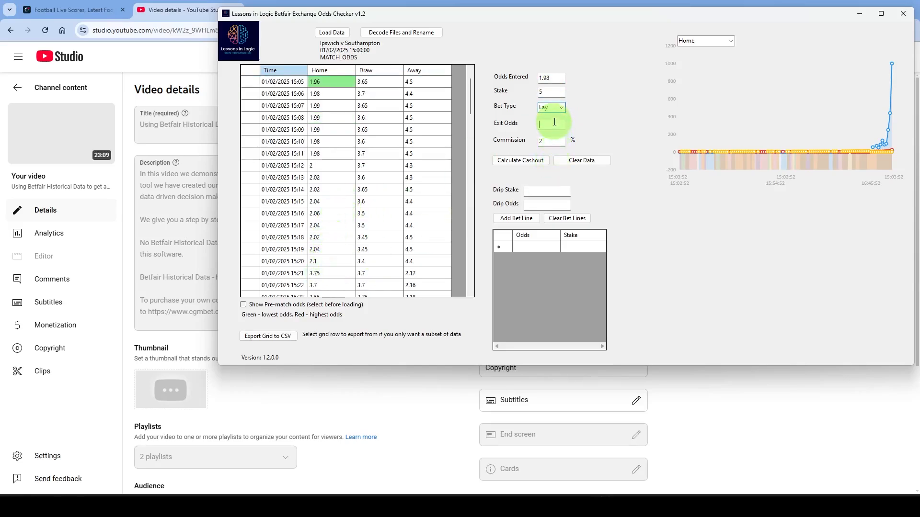
pyautogui.write('3.75')
pyautogui.click(520, 160)
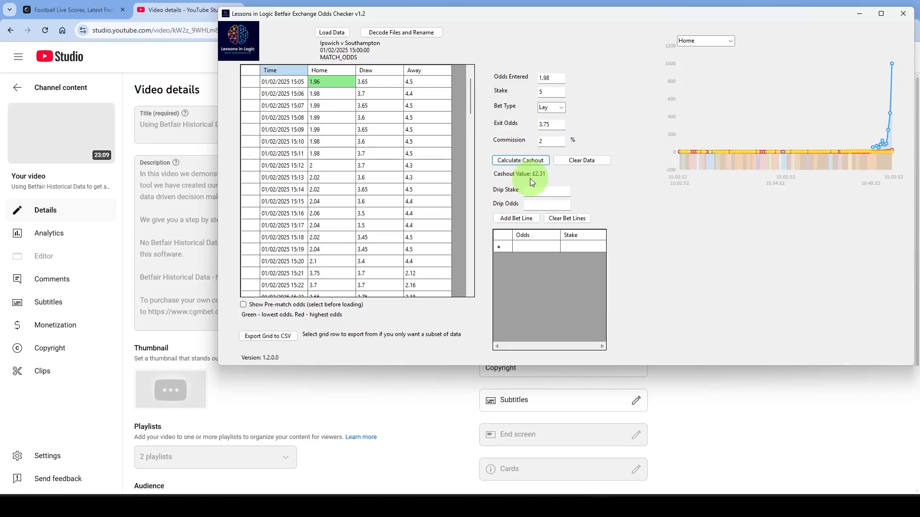
pyautogui.click(581, 160)
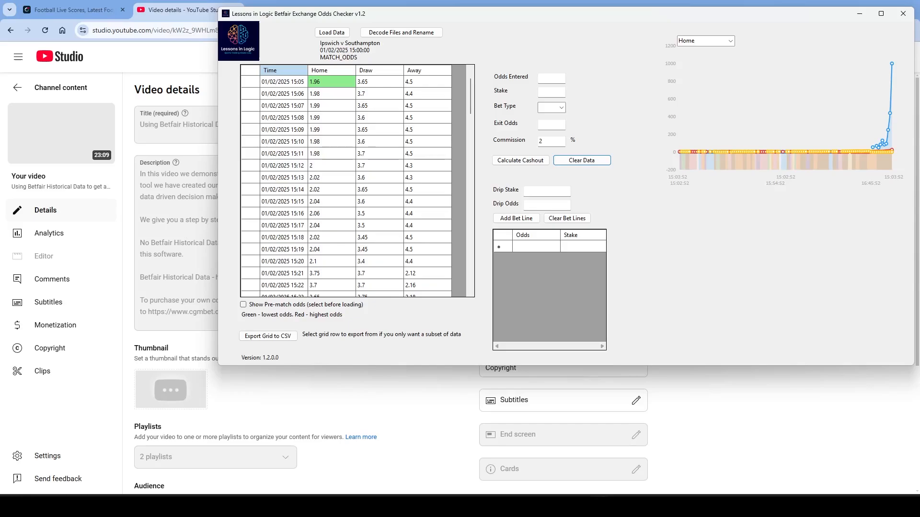
# - Add five drip bet lines with stake 1 at odds 4.4, 4.4, 4.5, 4.4 and 4.4
pyautogui.scroll(1, 311, 125)
pyautogui.click(551, 192)
pyautogui.write('1')
pyautogui.press('Tab')
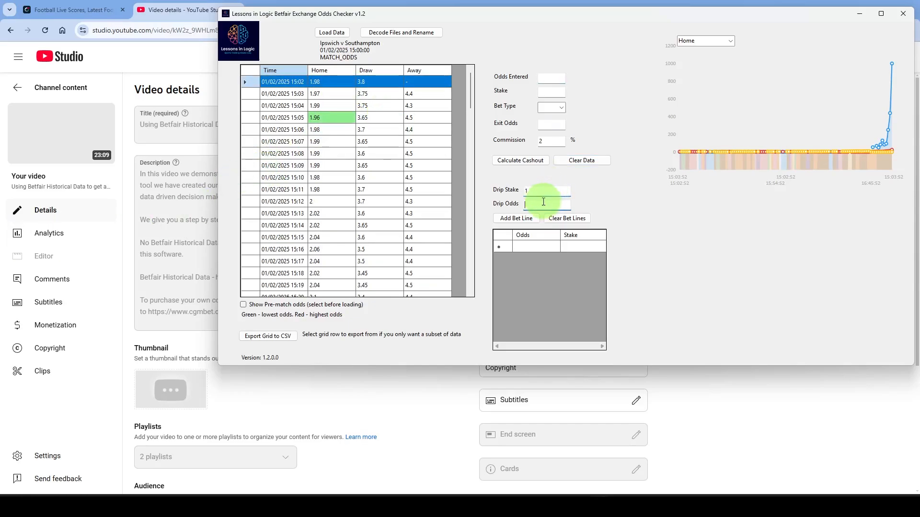
pyautogui.write('4.4')
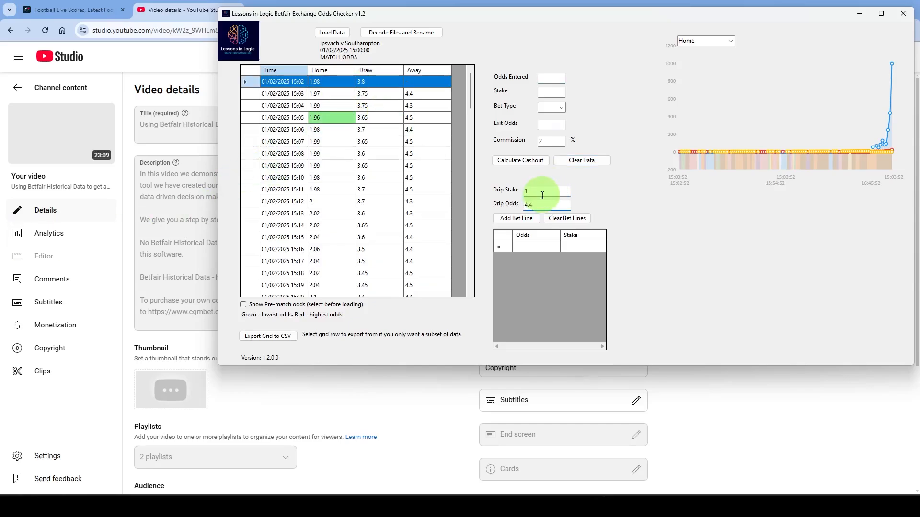
pyautogui.click(517, 219)
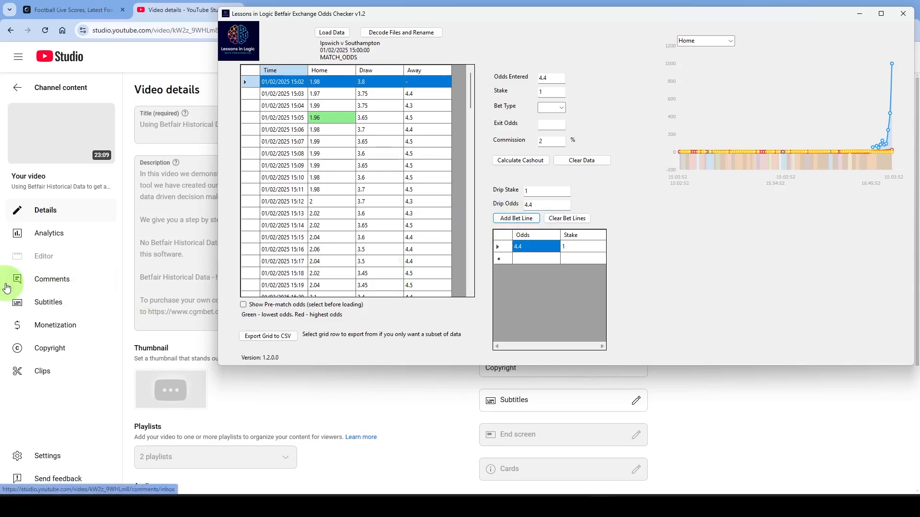
pyautogui.click(522, 219)
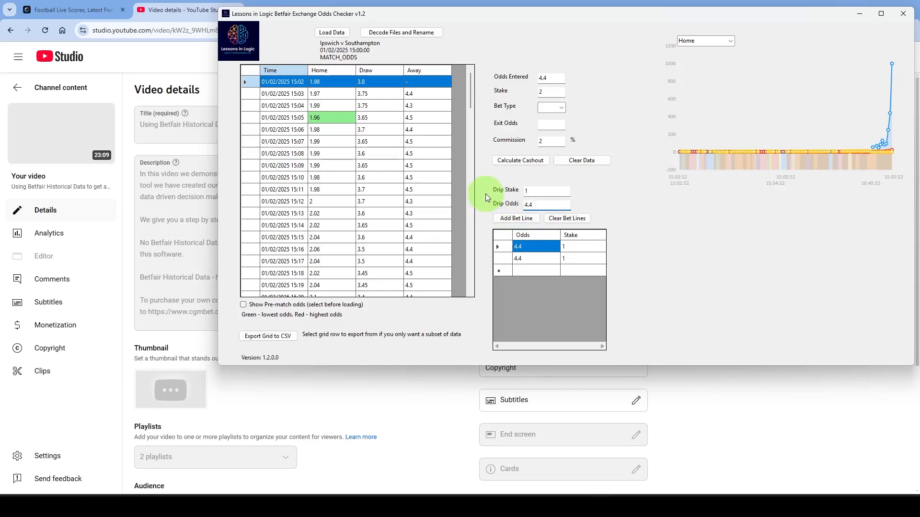
pyautogui.click(517, 219)
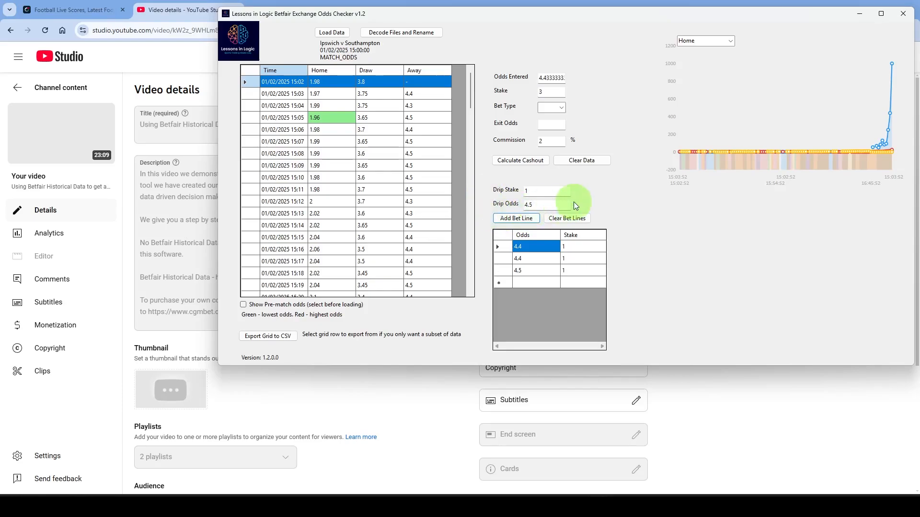
pyautogui.press('BackSpace')
pyautogui.write('4')
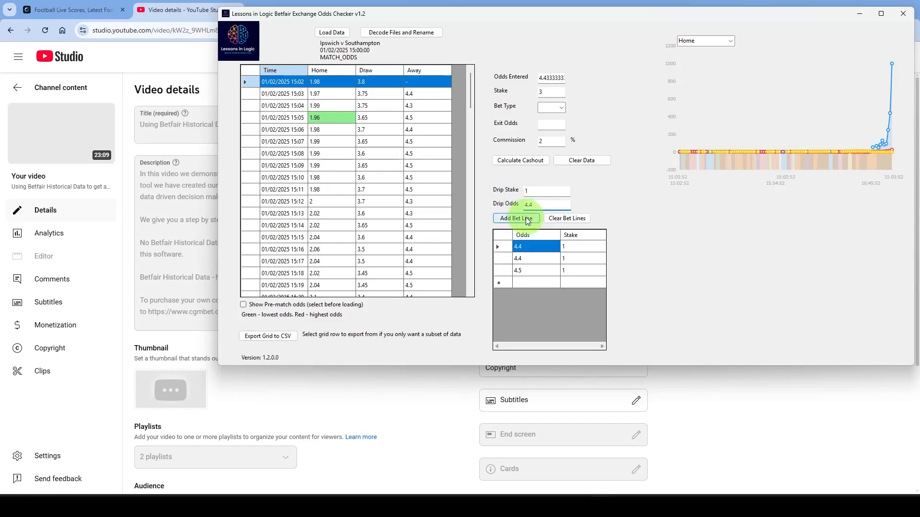
pyautogui.click(517, 219)
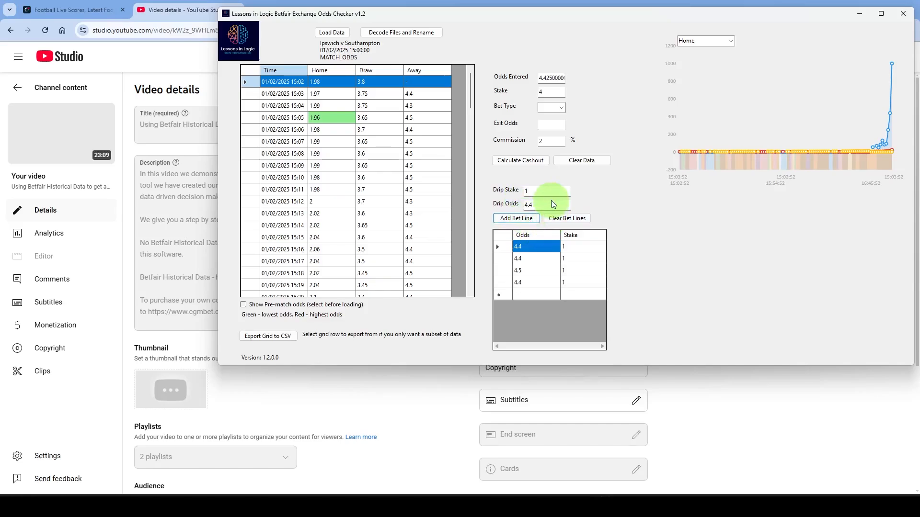
pyautogui.click(527, 218)
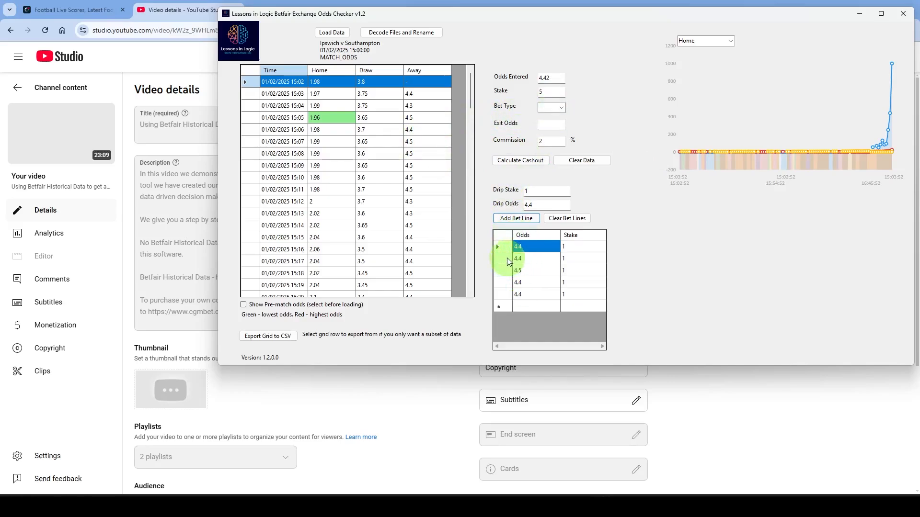
# - Set the drip bet's type to Back and calculate its cashout with exit odds of 2.12
pyautogui.scroll(-1, 436, 145)
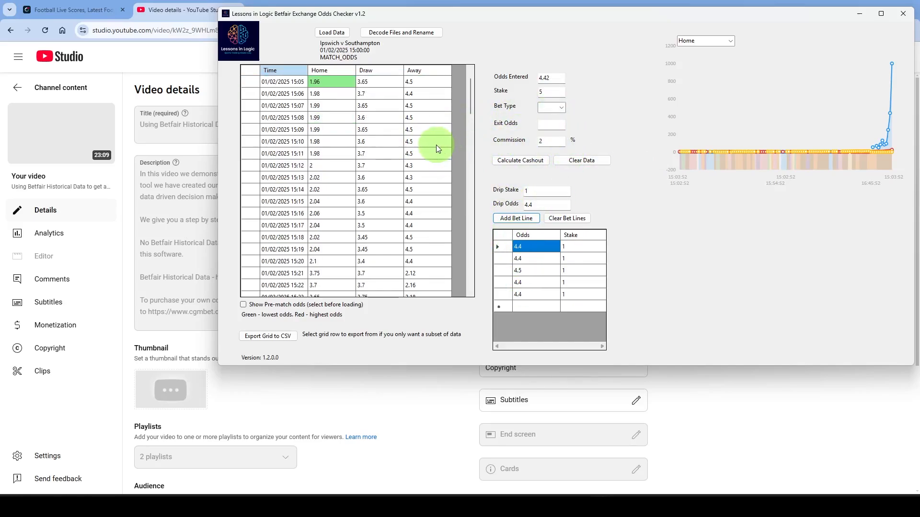
pyautogui.click(551, 107)
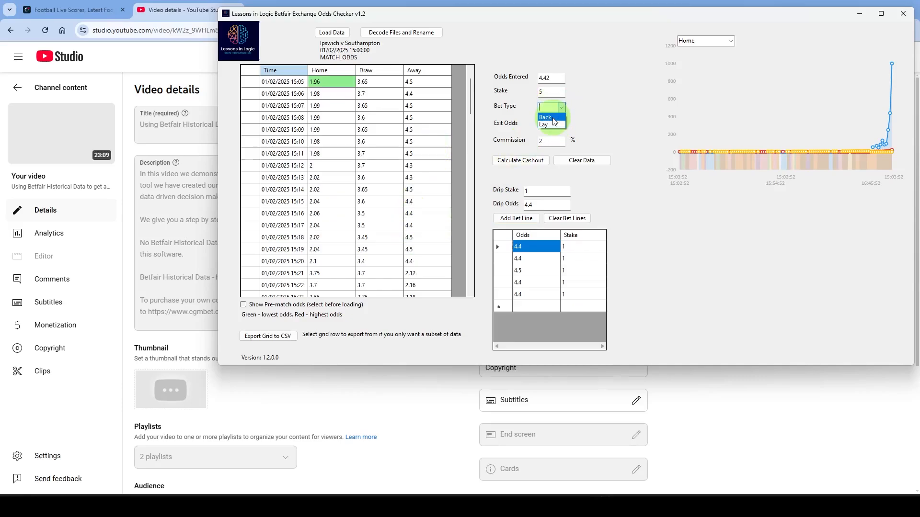
pyautogui.click(545, 117)
pyautogui.click(532, 160)
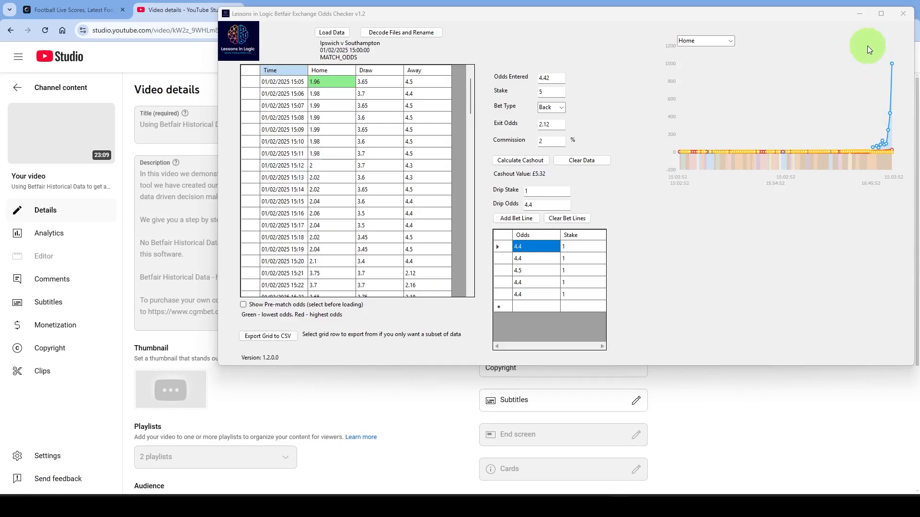
# - Chart the home odds between the 15:02 and 15:10 grid rows and inspect individual points on the curve
pyautogui.moveTo(735, 150)
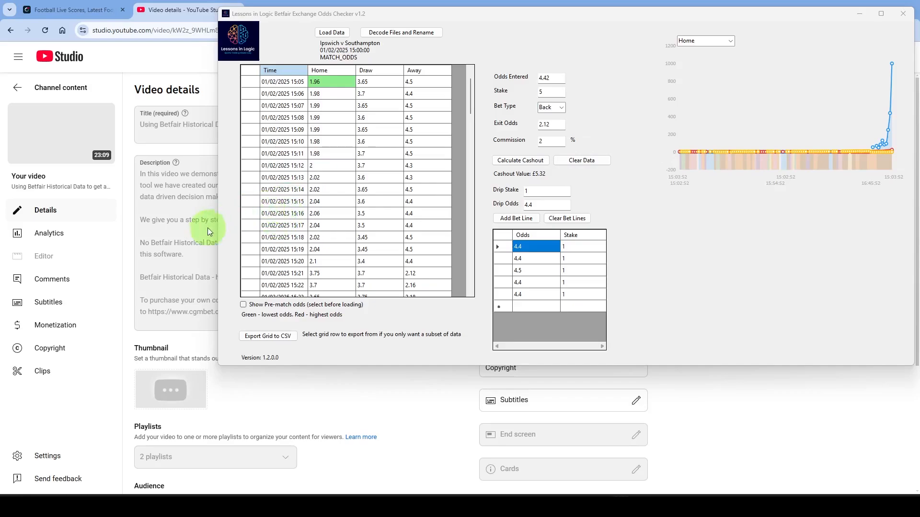
pyautogui.scroll(1, 350, 146)
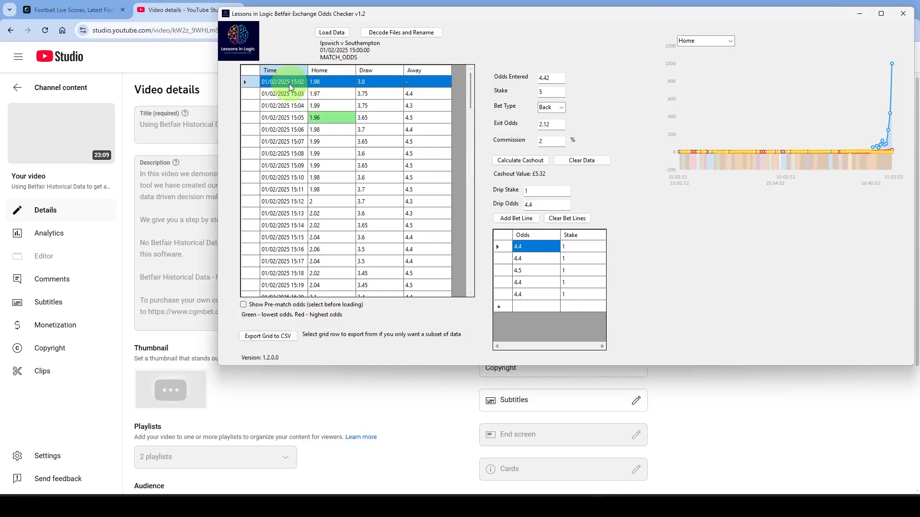
pyautogui.keyDown('ctrl'); pyautogui.click(290, 178); pyautogui.keyUp('ctrl')
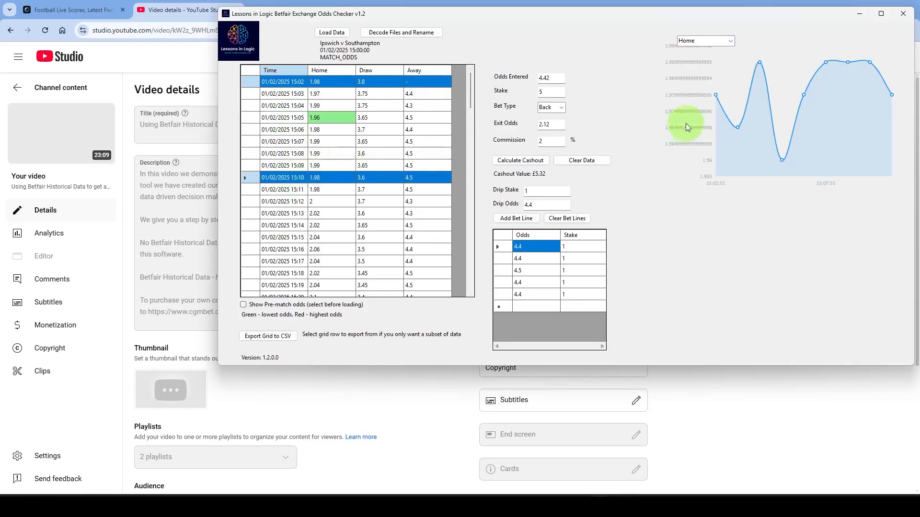
pyautogui.moveTo(736, 128)
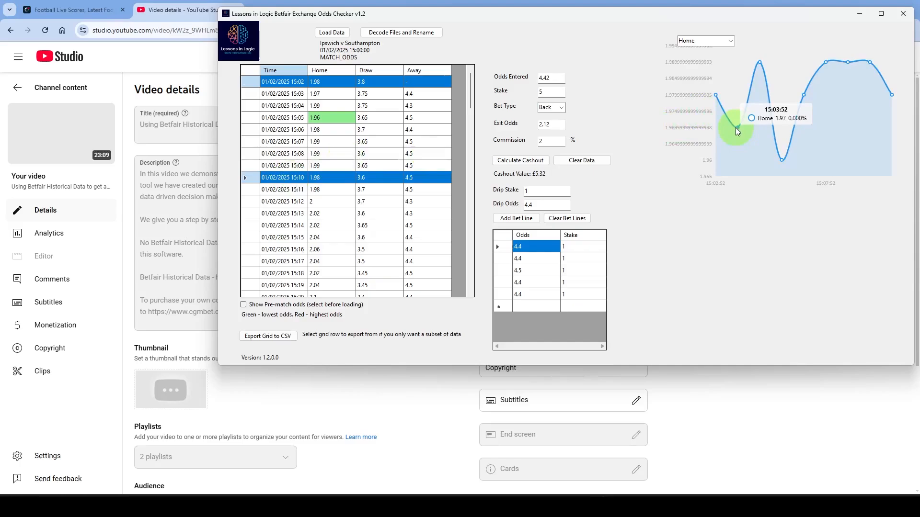
pyautogui.moveTo(762, 66)
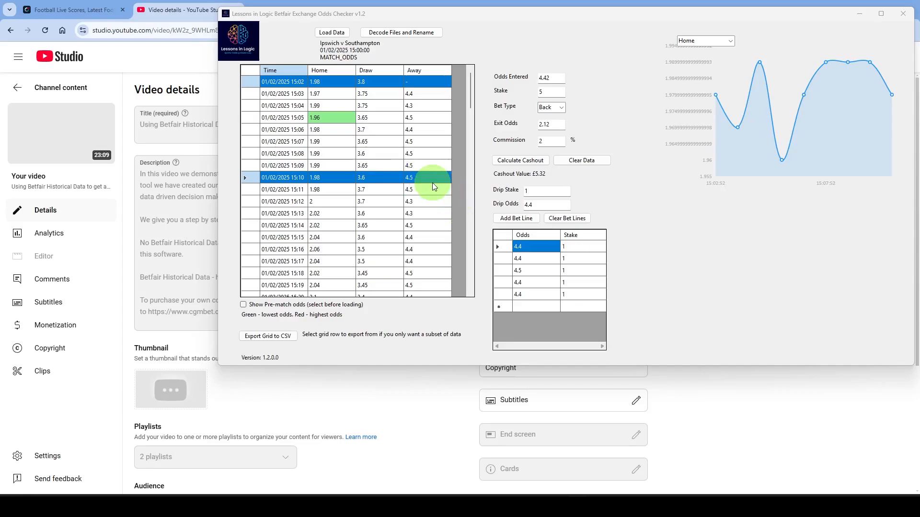
# - Switch the chart to Draw, limit it to the 15:40 to 15:48 rows and inspect individual odds points
pyautogui.click(730, 41)
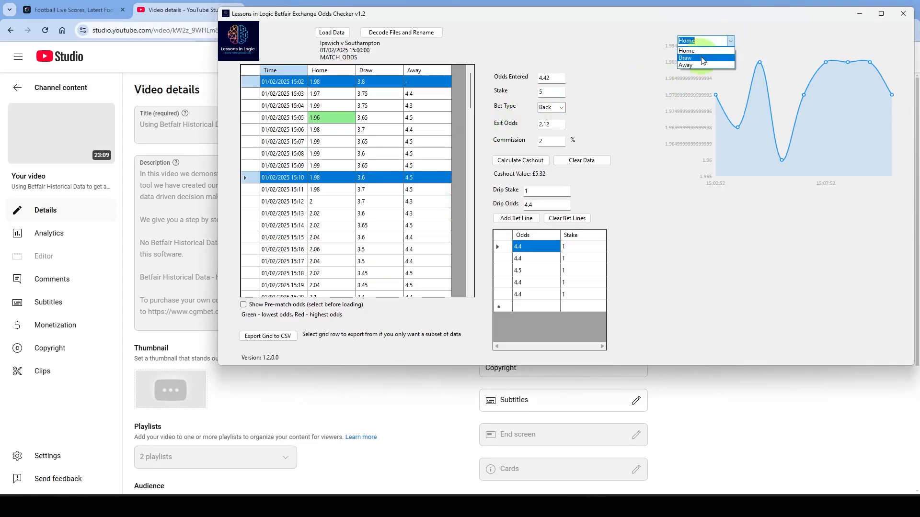
pyautogui.click(699, 57)
pyautogui.scroll(-6, 320, 253)
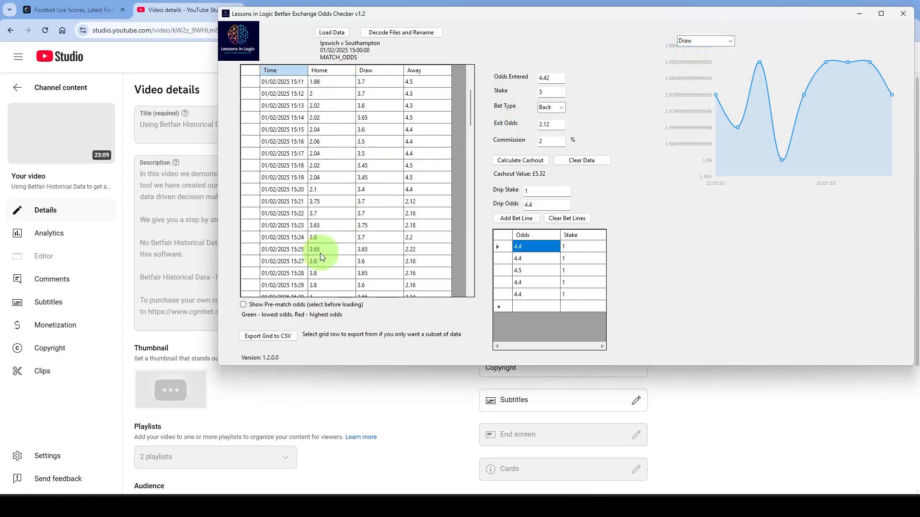
pyautogui.scroll(-3, 318, 254)
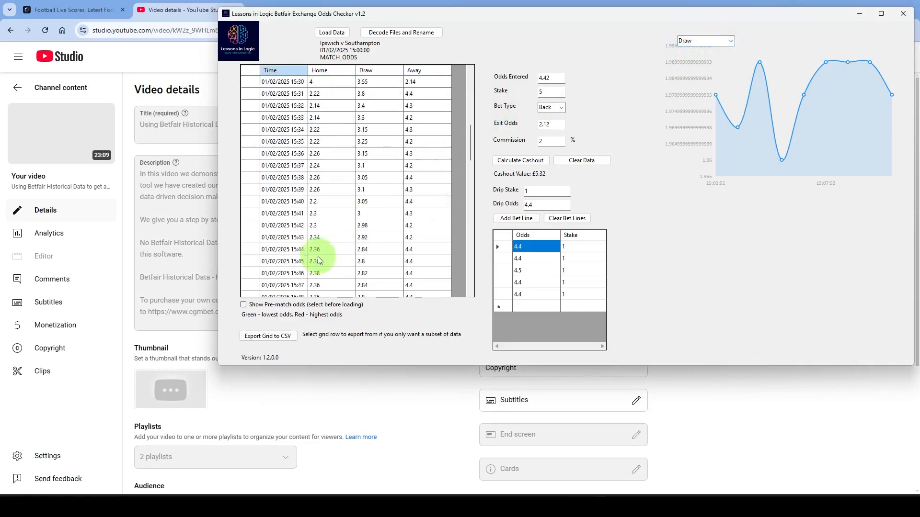
pyautogui.click(297, 203)
pyautogui.scroll(-1, 297, 211)
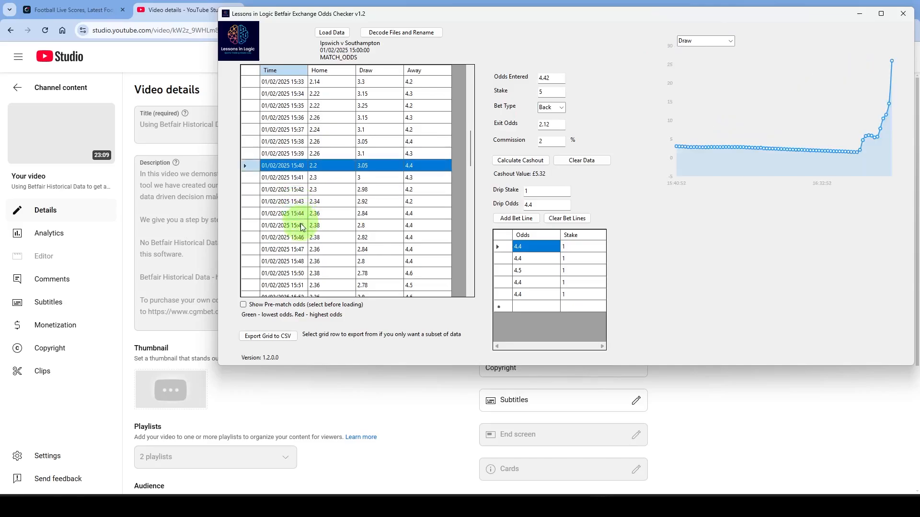
pyautogui.keyDown('ctrl'); pyautogui.click(286, 261); pyautogui.keyUp('ctrl')
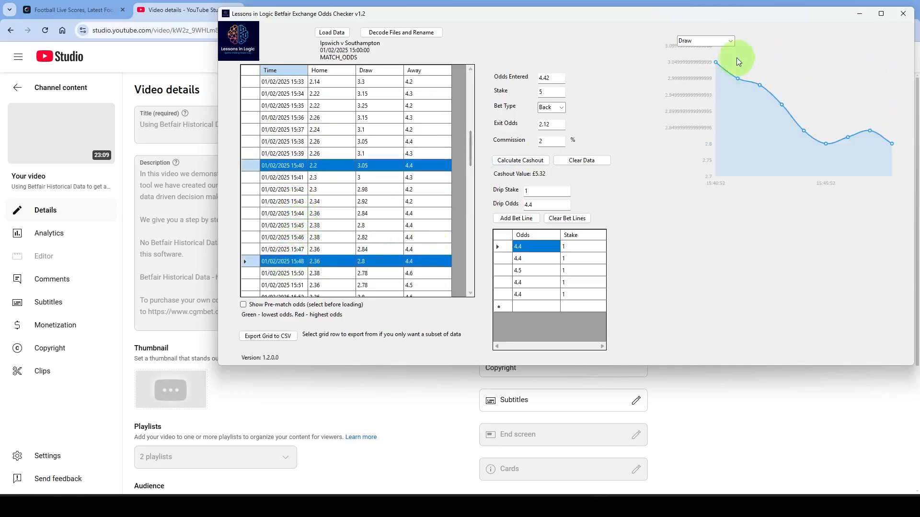
pyautogui.moveTo(716, 63)
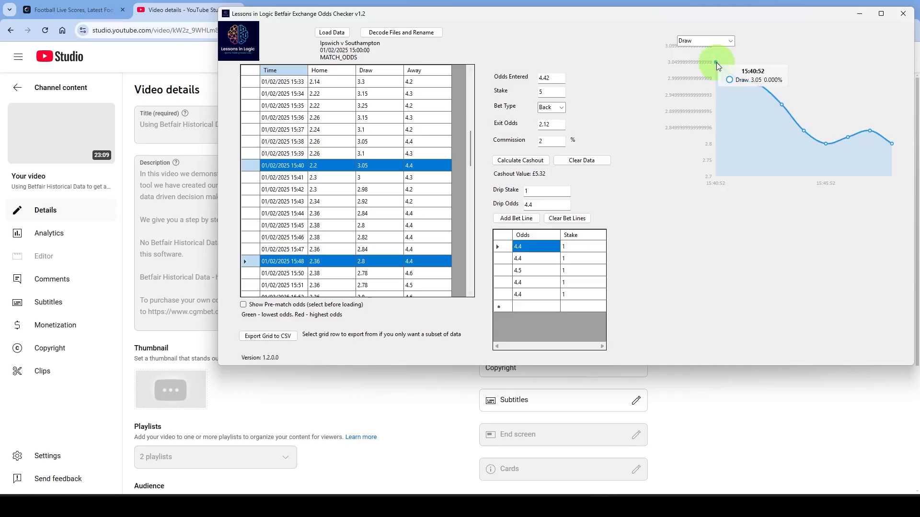
pyautogui.moveTo(824, 142)
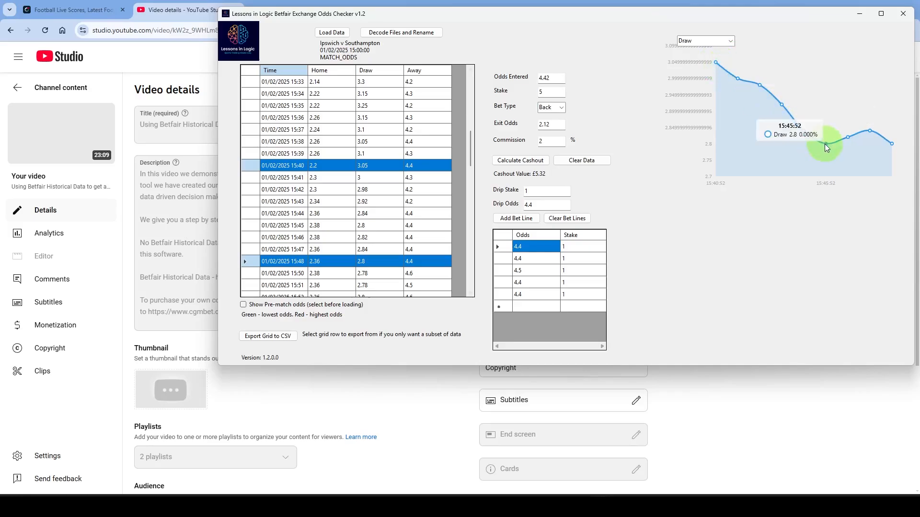
pyautogui.moveTo(869, 129)
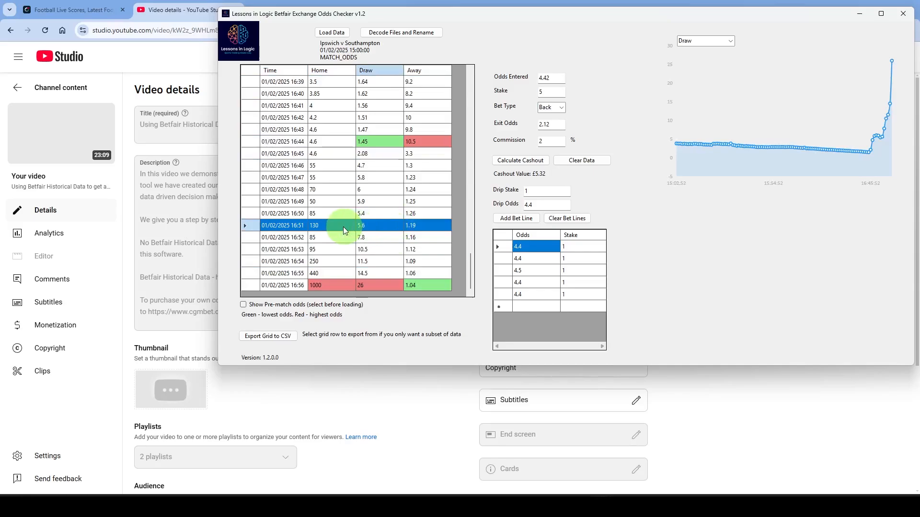
# - Chart the draw odds from 16:02 and from 16:36 to the end of the match, and examine the closing rows
pyautogui.scroll(14, 324, 214)
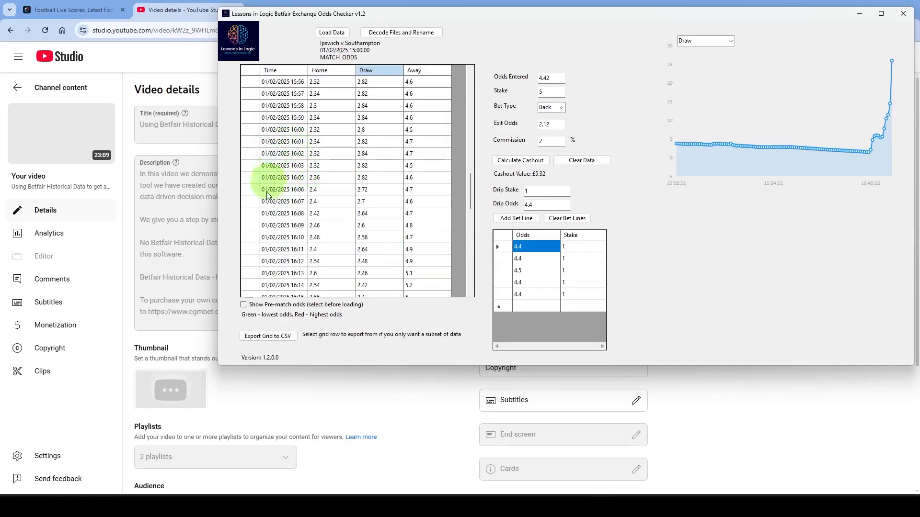
pyautogui.click(291, 154)
pyautogui.scroll(-6, 436, 257)
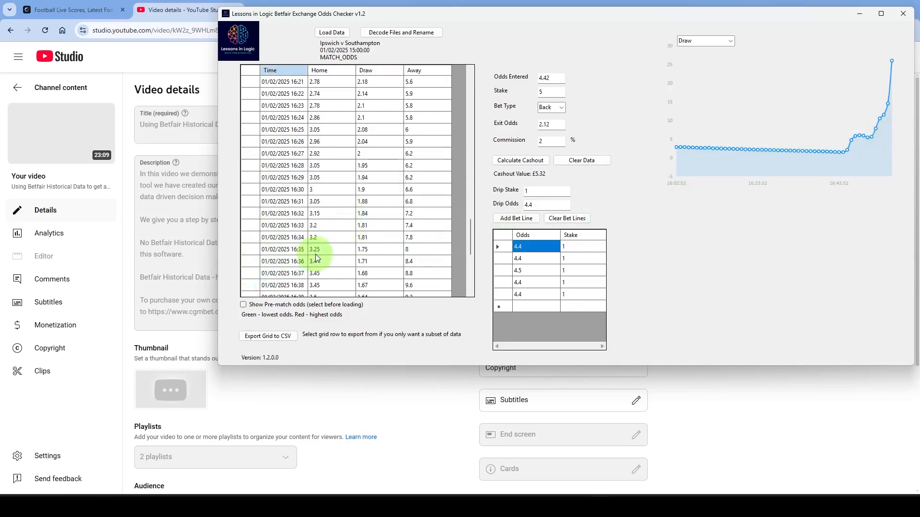
pyautogui.click(281, 263)
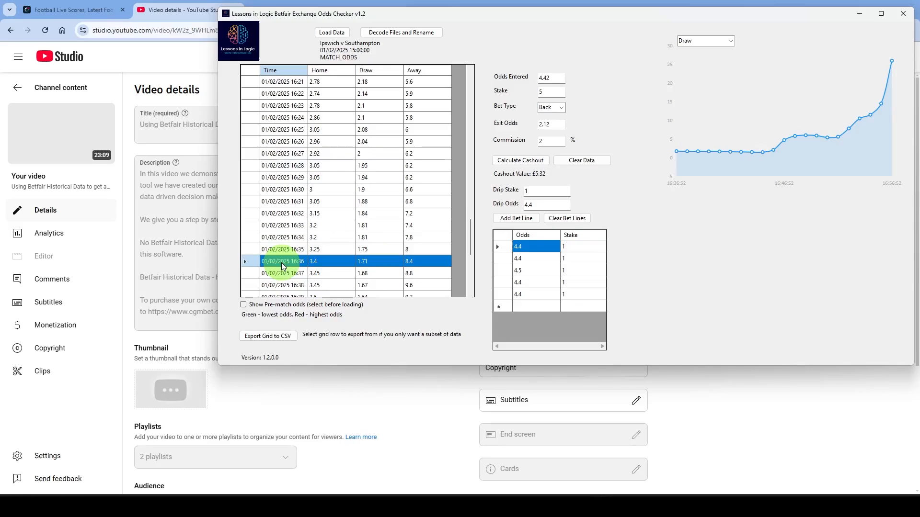
pyautogui.moveTo(804, 133)
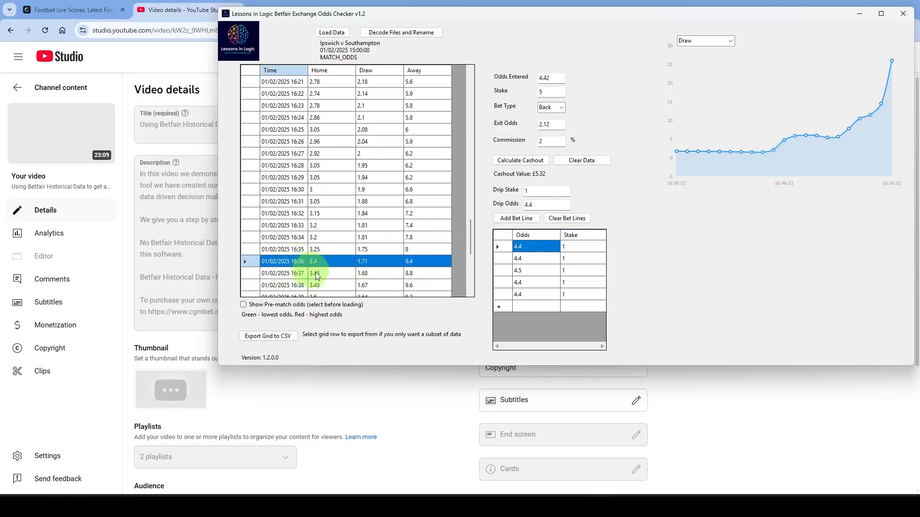
pyautogui.scroll(-6, 264, 292)
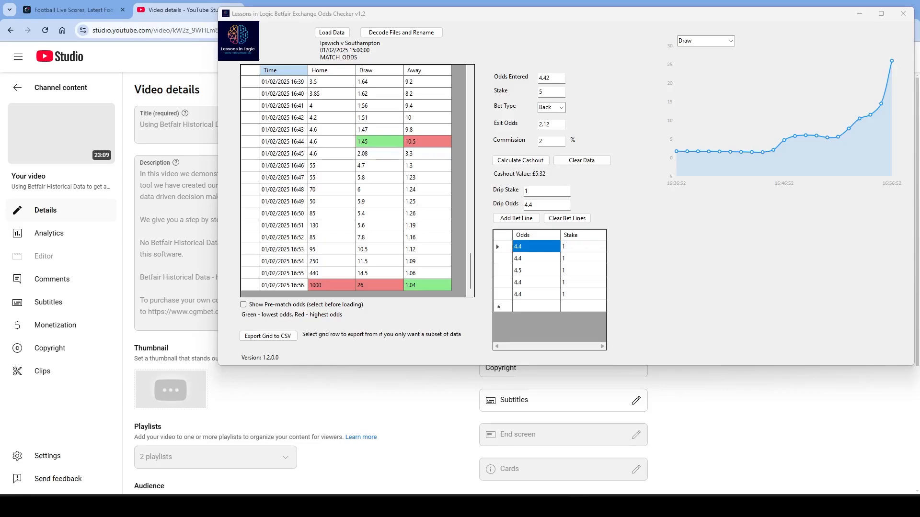
# - Enable Show Pre-match odds and reload the MATCH_ODDS data from the Ipswich v Southampton folder
pyautogui.click(244, 305)
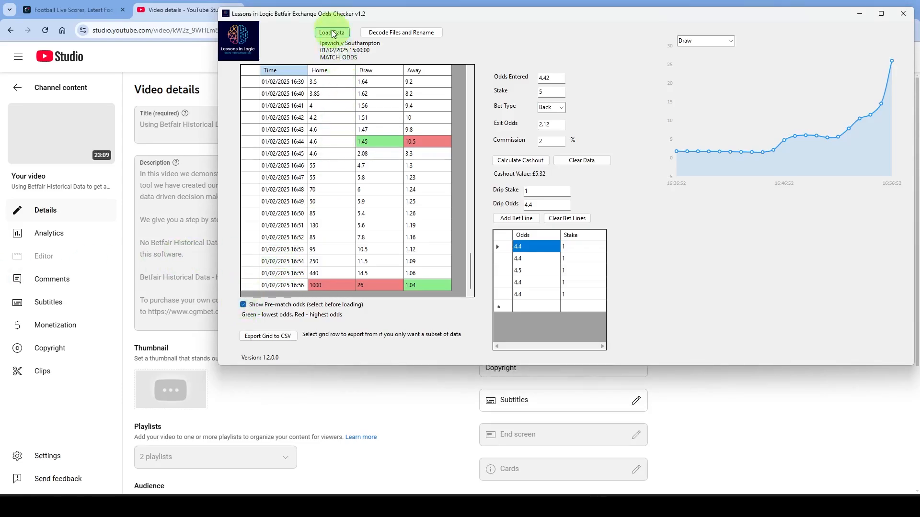
pyautogui.click(334, 34)
pyautogui.scroll(-7, 357, 192)
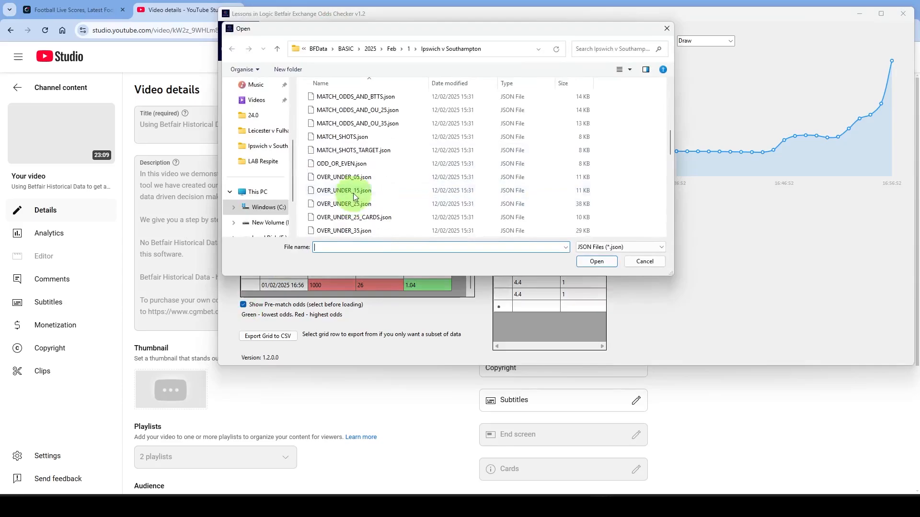
pyautogui.scroll(2, 355, 196)
pyautogui.doubleClick(345, 164)
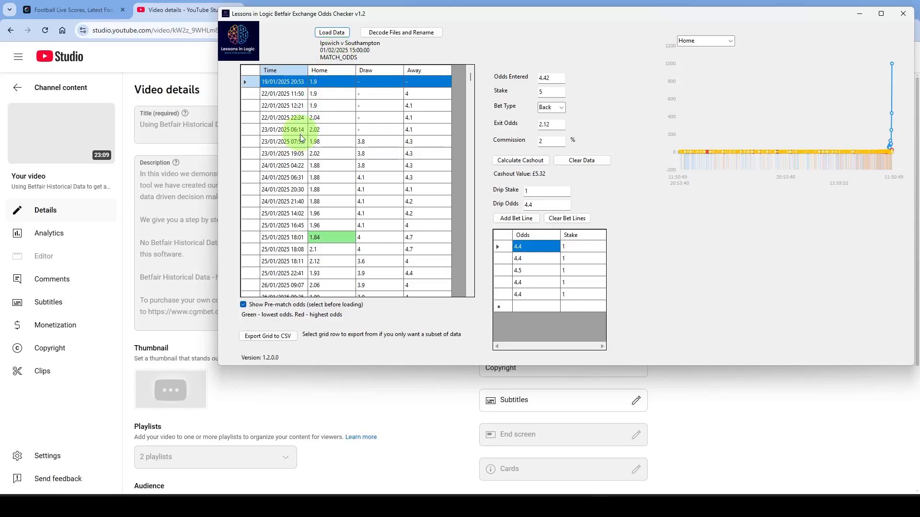
# - Examine the pre-match odds rows and chart the home odds between 14:20 and 15:35 on 31/01/2025
pyautogui.scroll(-4, 298, 144)
pyautogui.scroll(-10, 297, 157)
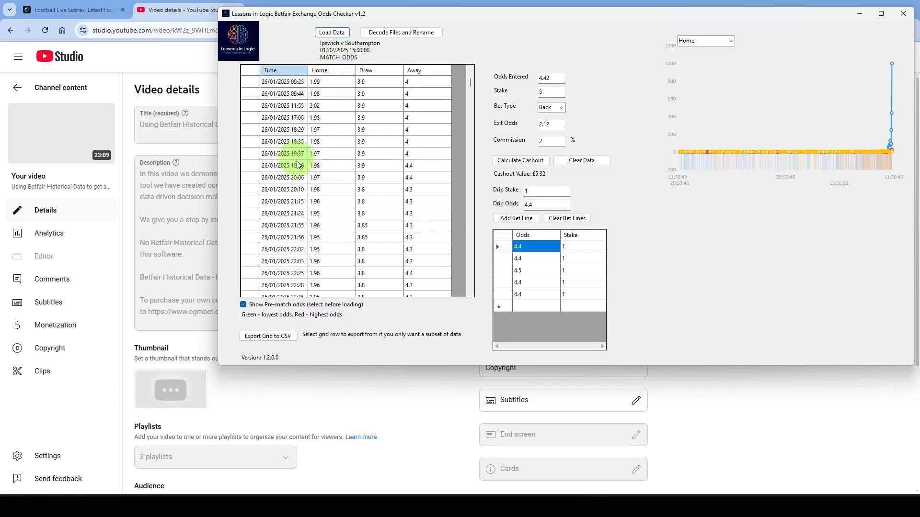
pyautogui.scroll(-12, 297, 168)
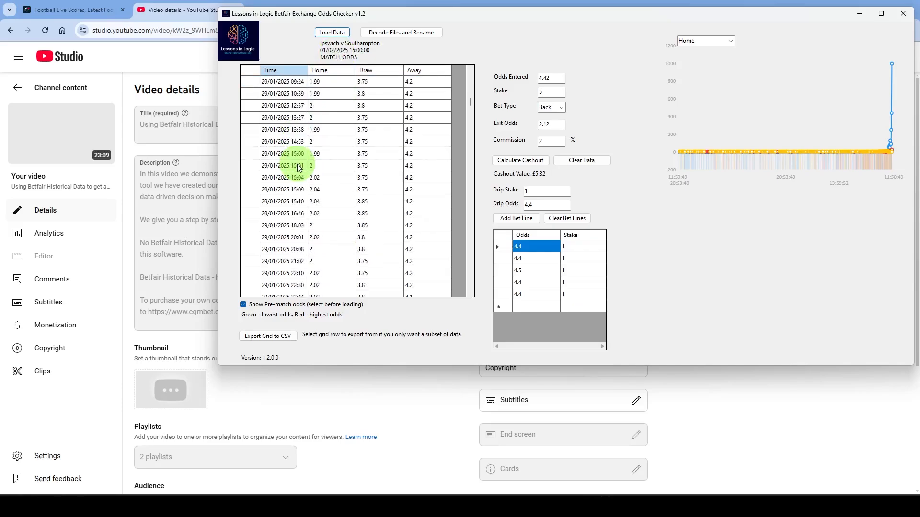
pyautogui.scroll(10, 285, 168)
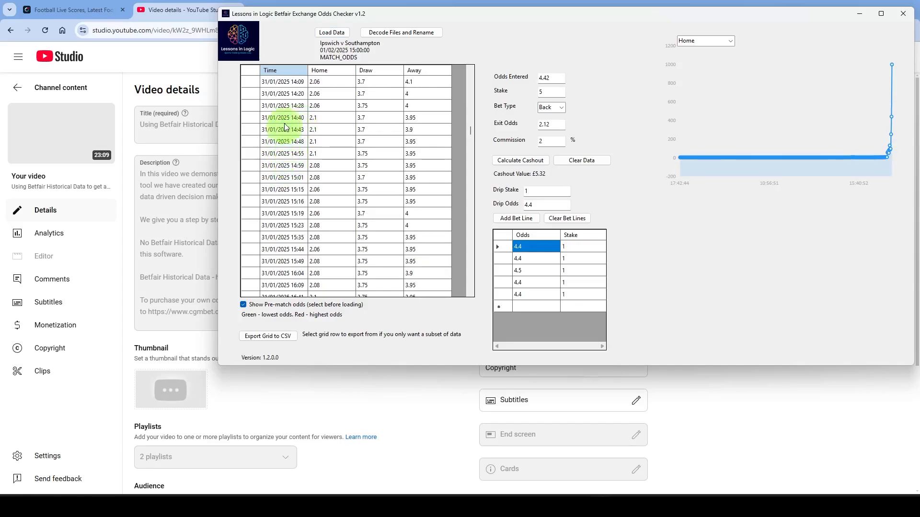
pyautogui.click(290, 95)
pyautogui.keyDown('shift'); pyautogui.click(289, 237); pyautogui.keyUp('shift')
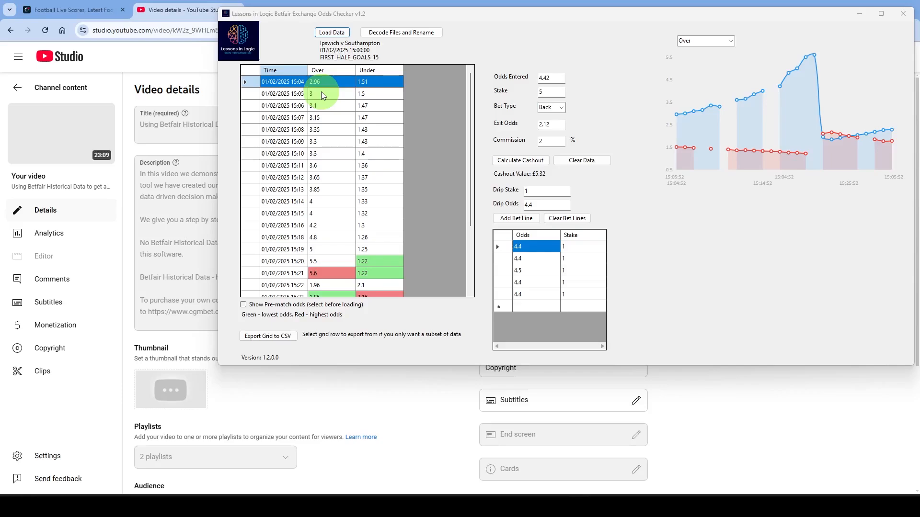
# - Chart the FIRST_HALF_GOALS_15 Over odds, limited to the 15:10 to 15:22 grid rows
pyautogui.scroll(-1, 322, 92)
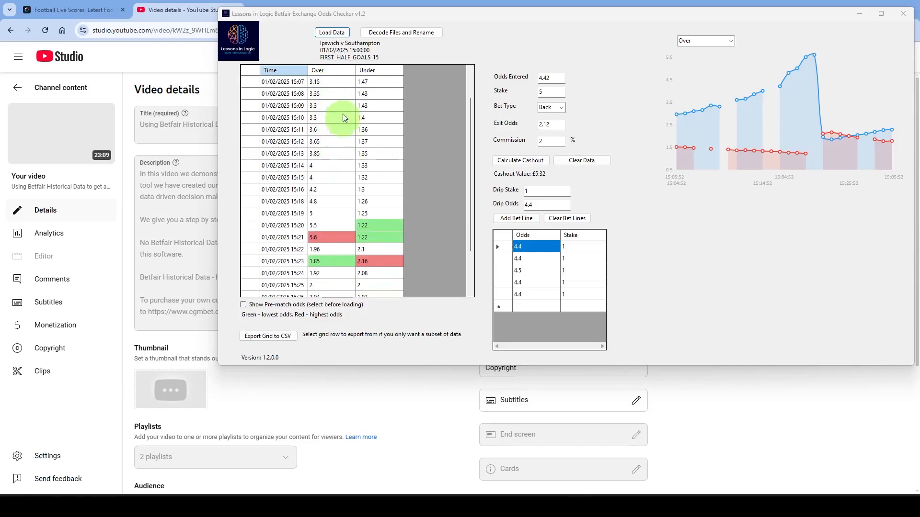
pyautogui.click(343, 102)
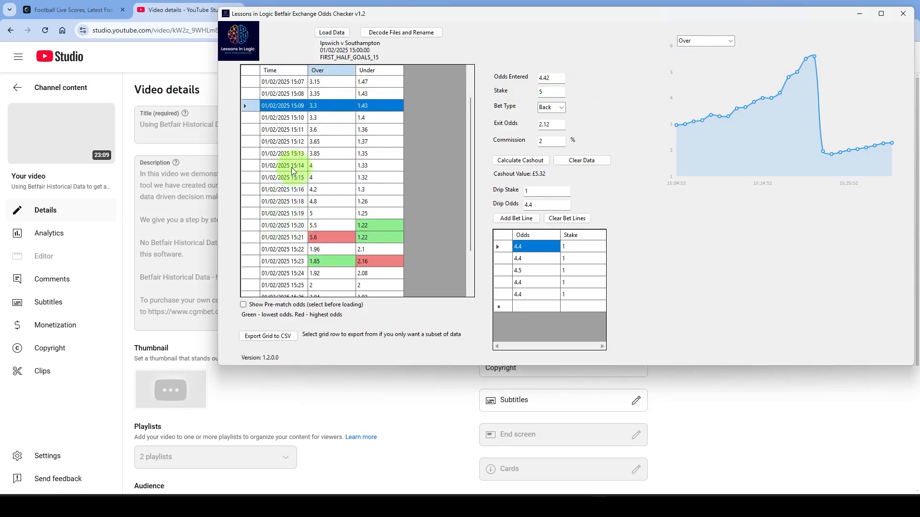
pyautogui.click(283, 117)
pyautogui.keyDown('shift'); pyautogui.click(268, 250); pyautogui.keyUp('shift')
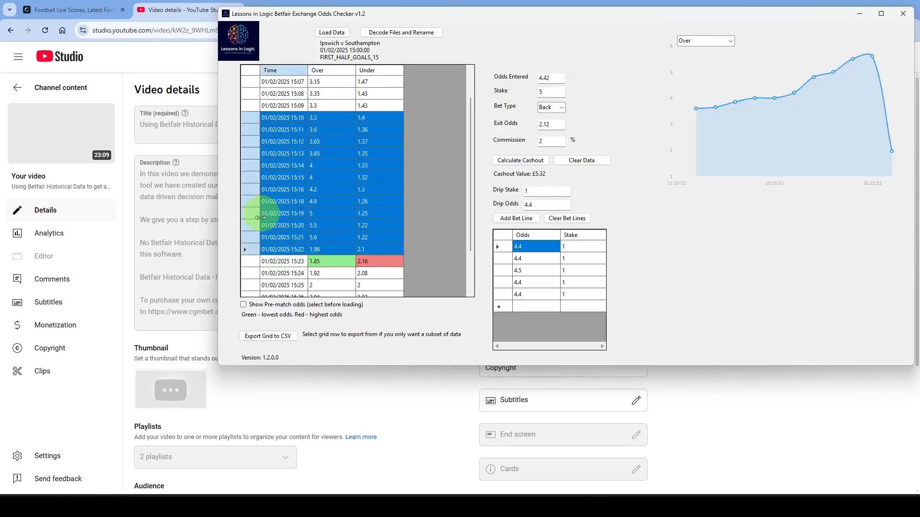
# - Switch the first-half goals chart to Under and limit it to the 15:16 to 15:27 rows
pyautogui.click(729, 42)
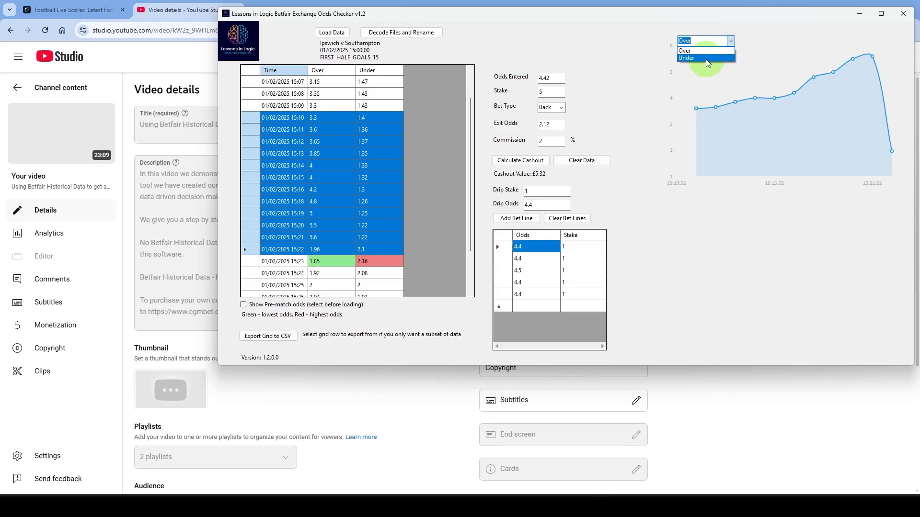
pyautogui.click(704, 57)
pyautogui.click(287, 142)
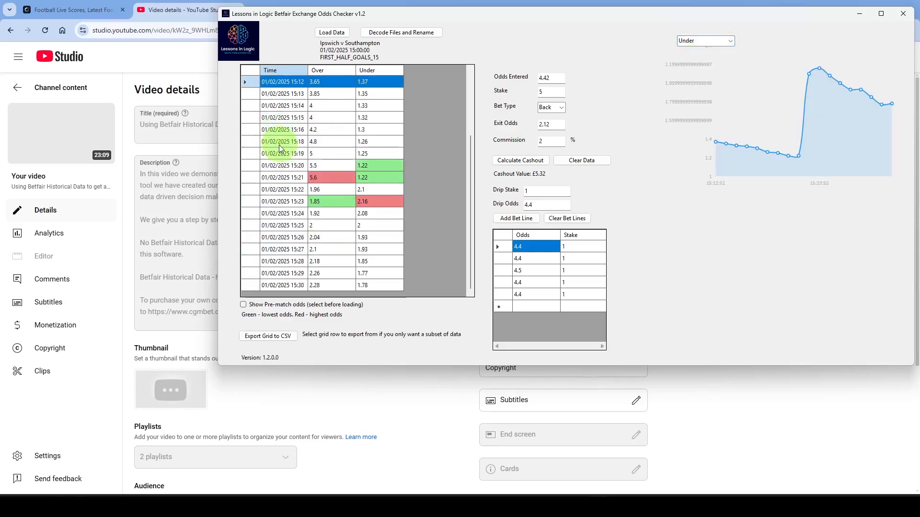
pyautogui.scroll(-2, 284, 123)
pyautogui.click(283, 129)
pyautogui.keyDown('shift'); pyautogui.click(278, 250); pyautogui.keyUp('shift')
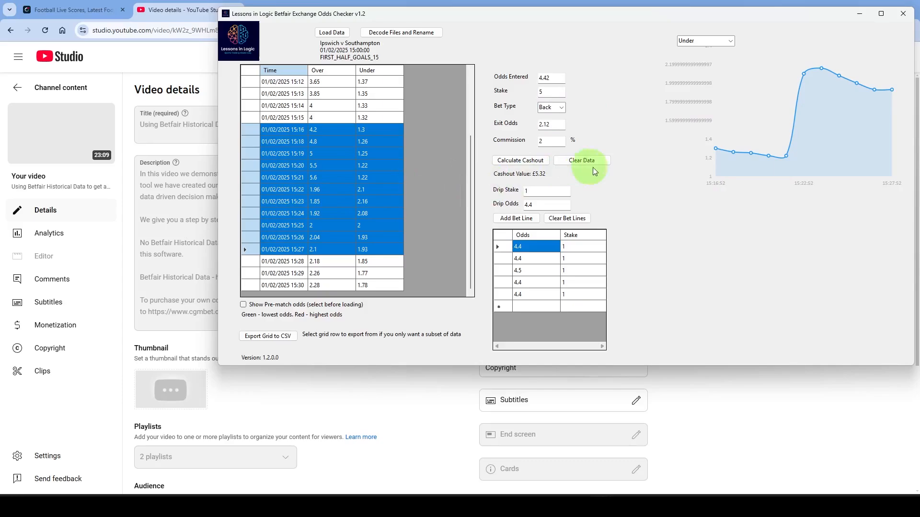
# - Load the FIRST_HALF_GOALS_05 data from the Ipswich v Southampton folder
pyautogui.scroll(3, 347, 202)
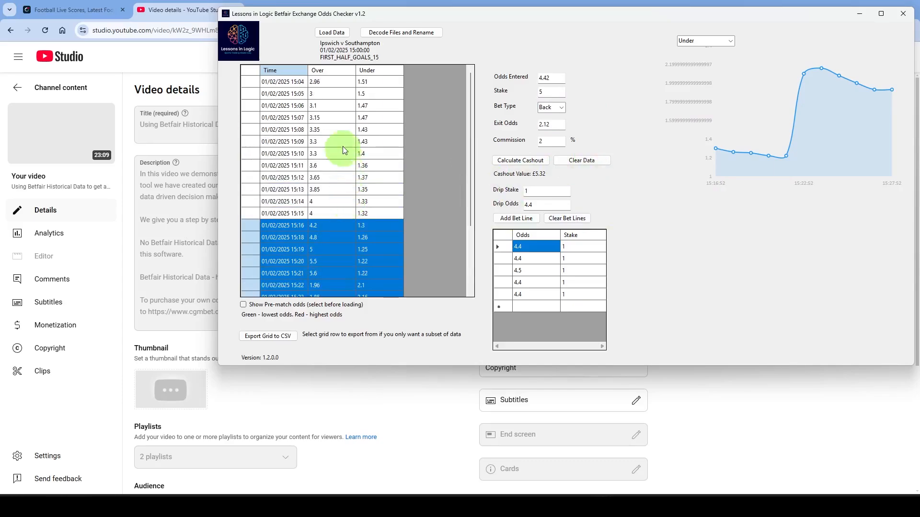
pyautogui.click(343, 144)
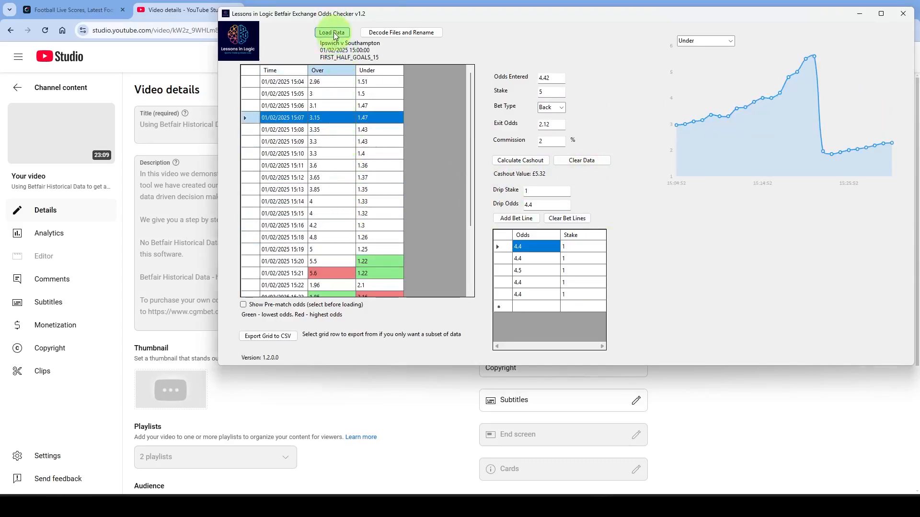
pyautogui.click(333, 32)
pyautogui.scroll(-4, 359, 174)
pyautogui.scroll(2, 370, 178)
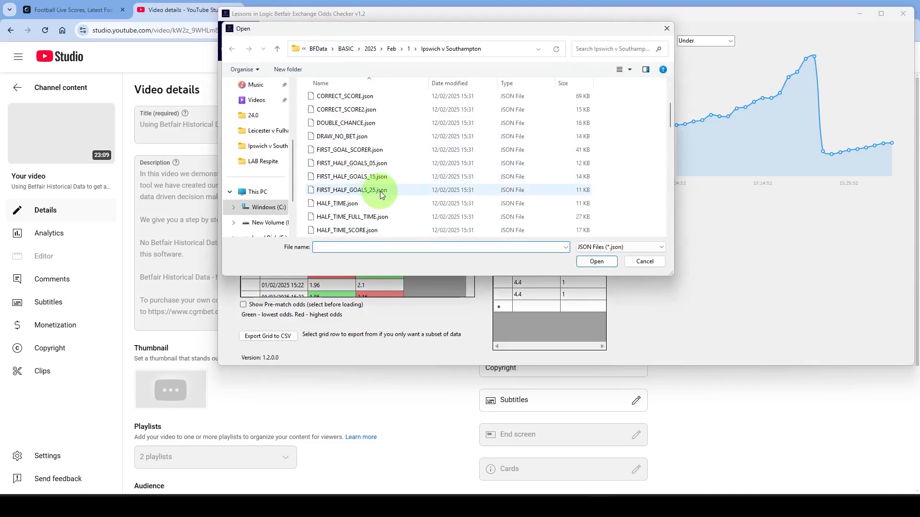
pyautogui.doubleClick(352, 164)
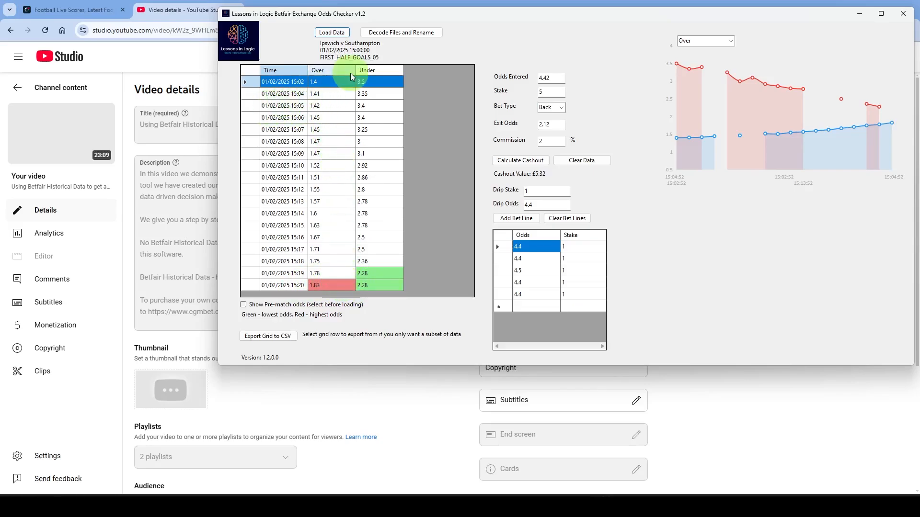
# - Chart the full range of Over odds for FIRST_HALF_GOALS_05, followed by the Under odds
pyautogui.click(324, 108)
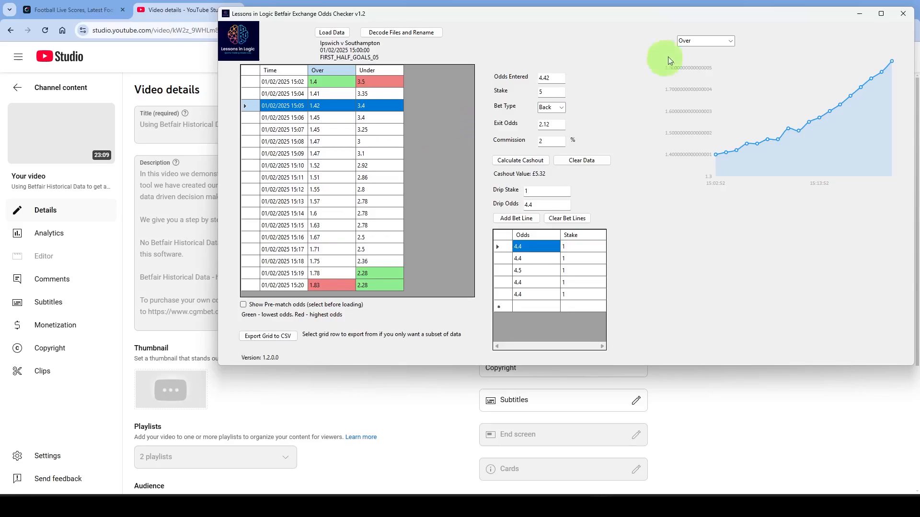
pyautogui.click(730, 42)
pyautogui.click(717, 57)
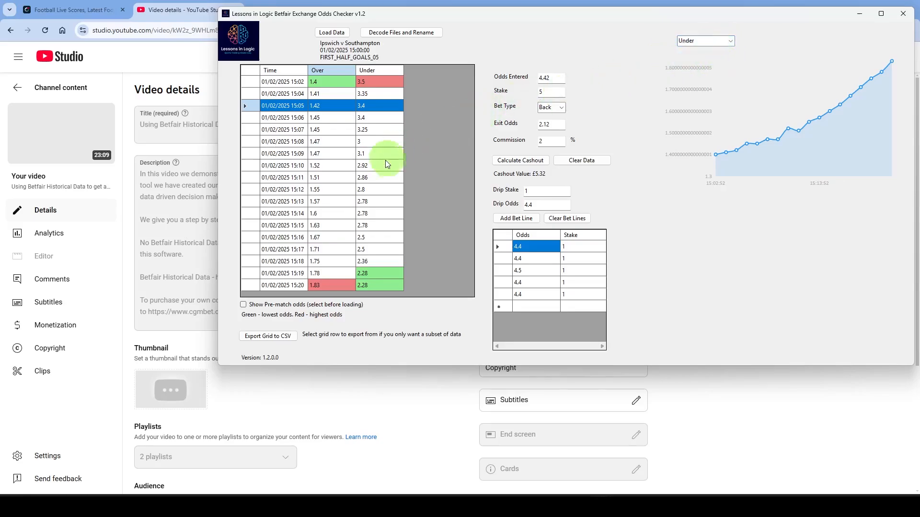
pyautogui.click(386, 164)
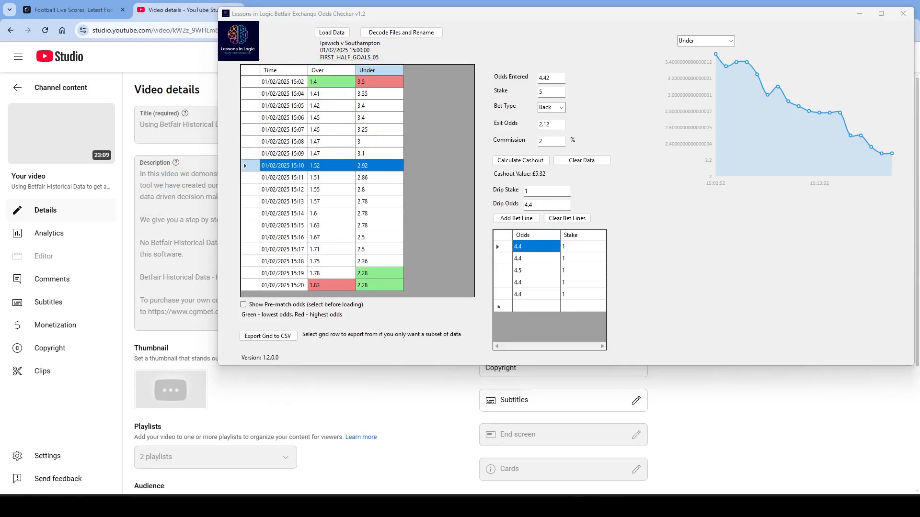
# - Load the CORRECT_SCORE data from the Ipswich v Southampton folder
pyautogui.click(446, 230)
pyautogui.click(331, 32)
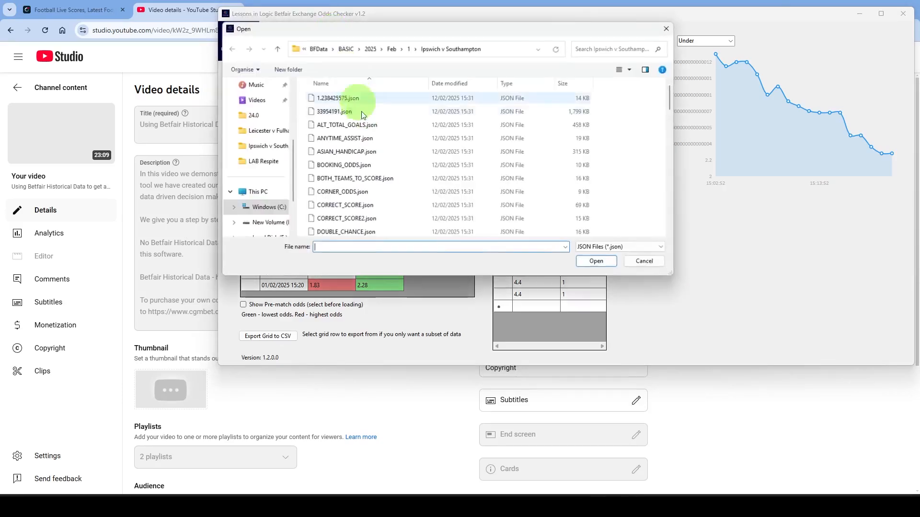
pyautogui.doubleClick(345, 205)
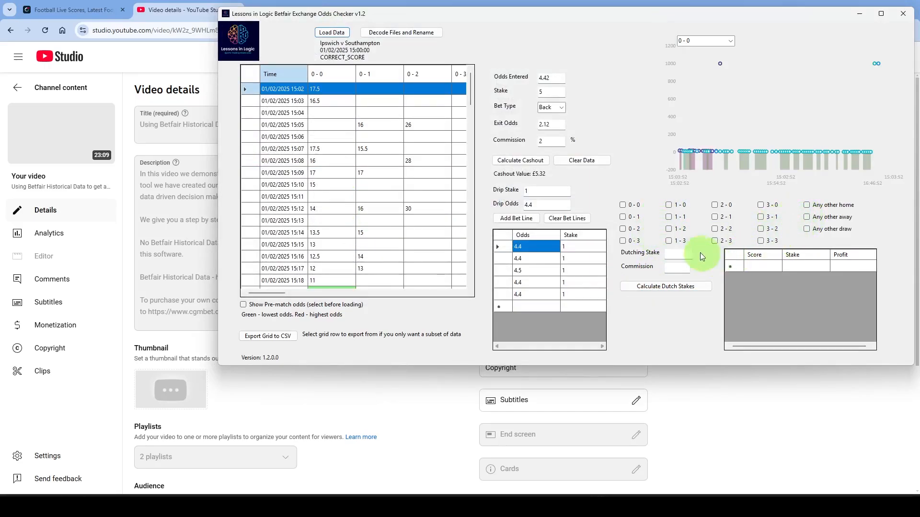
# - Calculate Dutch stakes for scores 1 - 0, 1 - 1, 1 - 2 and 2 - 1 with stake 10 and commission 2
pyautogui.click(670, 205)
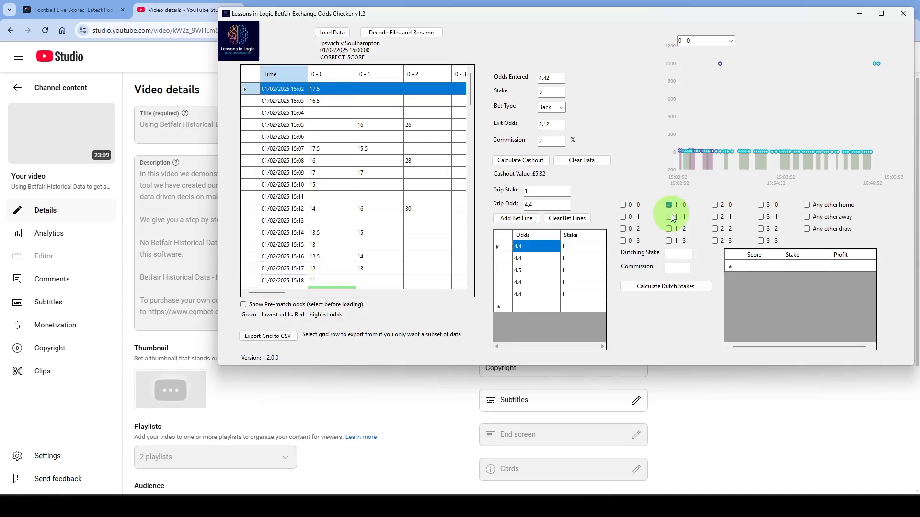
pyautogui.click(669, 217)
pyautogui.click(669, 229)
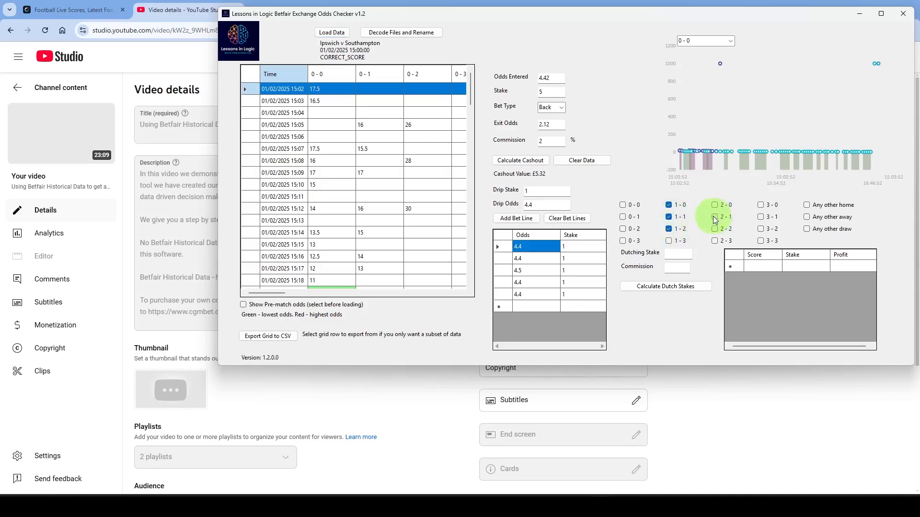
pyautogui.click(680, 253)
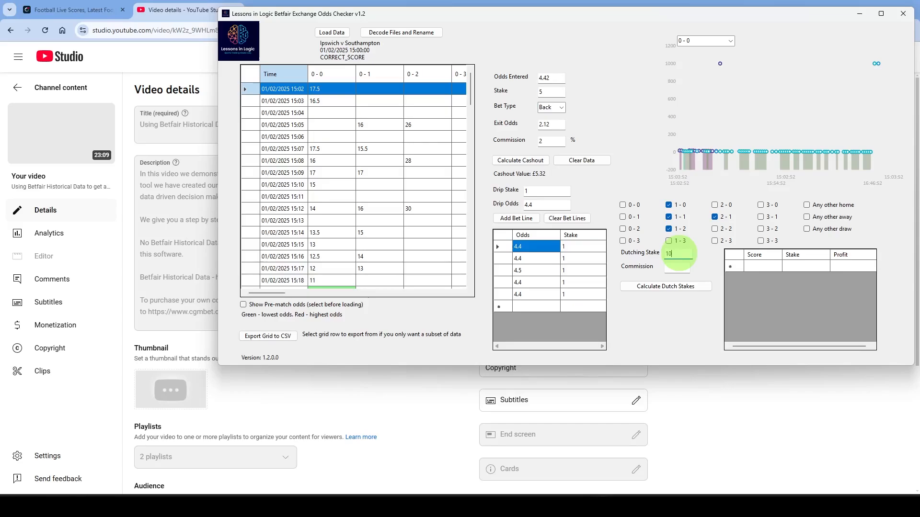
pyautogui.click(677, 267)
pyautogui.write('2')
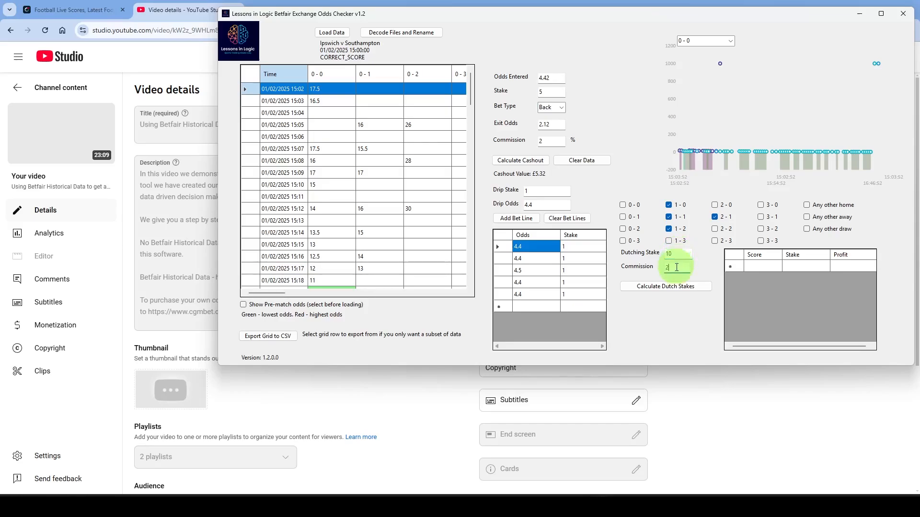
pyautogui.click(654, 286)
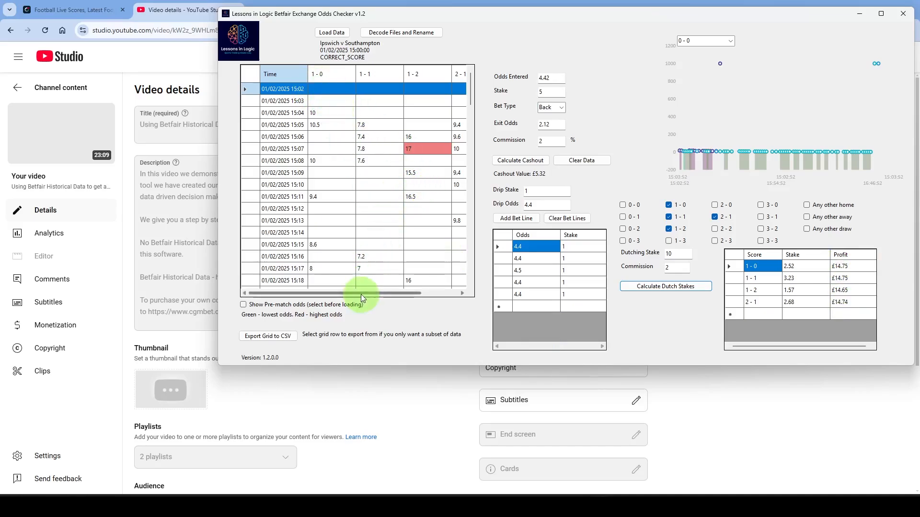
pyautogui.moveTo(360, 293); pyautogui.dragTo(338, 297)
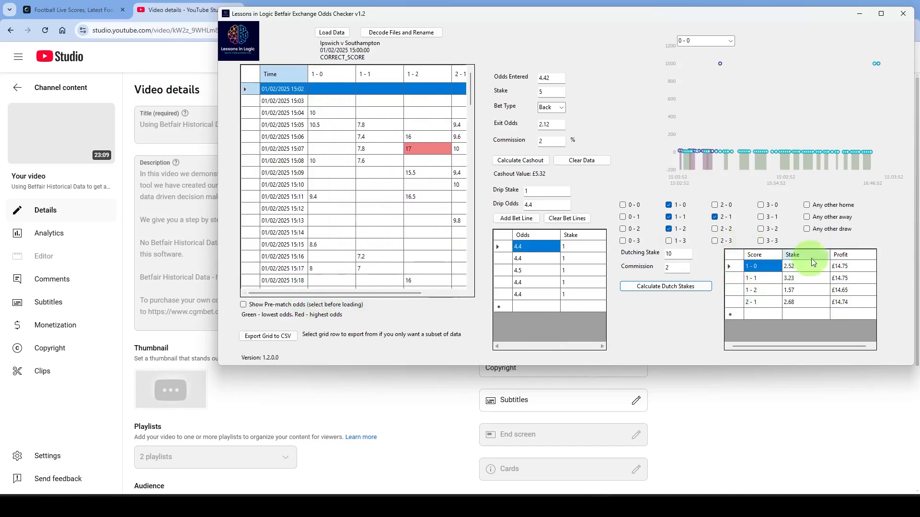
# - Recalculate the Dutch stakes without 1 - 0, and again with Any other home added
pyautogui.click(671, 207)
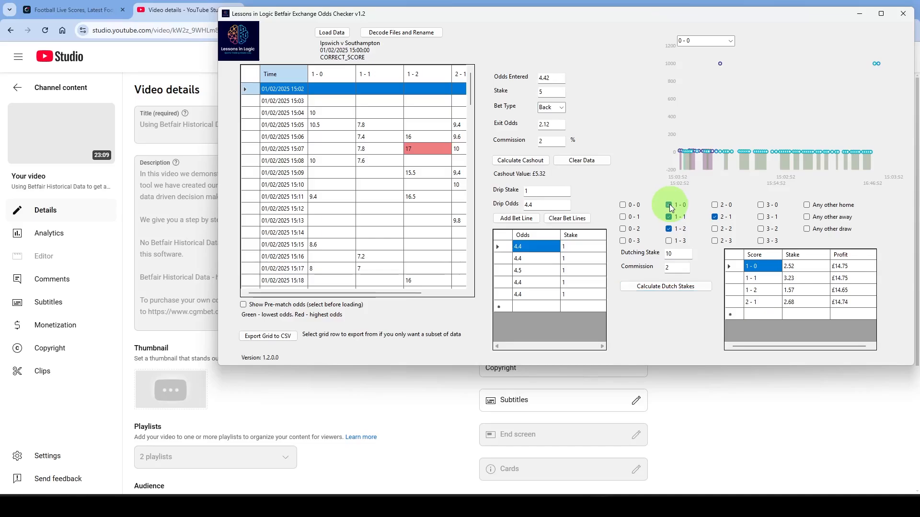
pyautogui.click(664, 289)
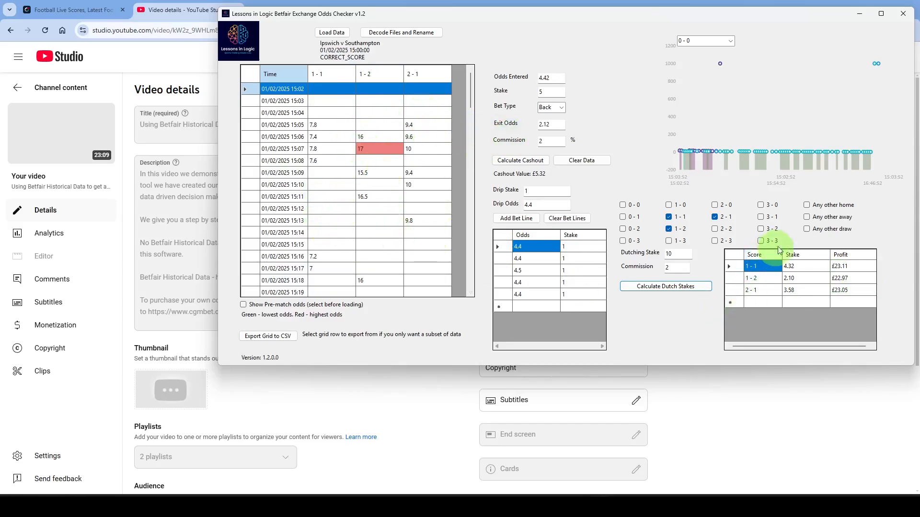
pyautogui.click(807, 205)
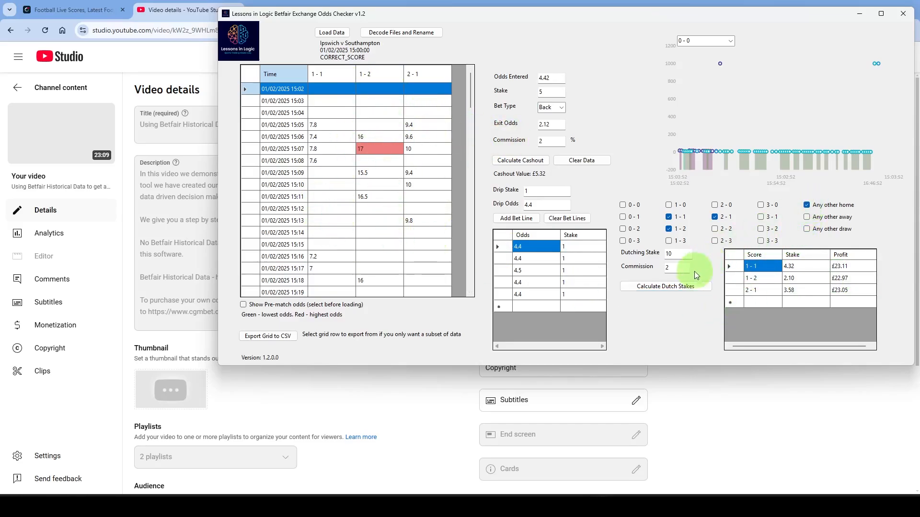
pyautogui.click(680, 287)
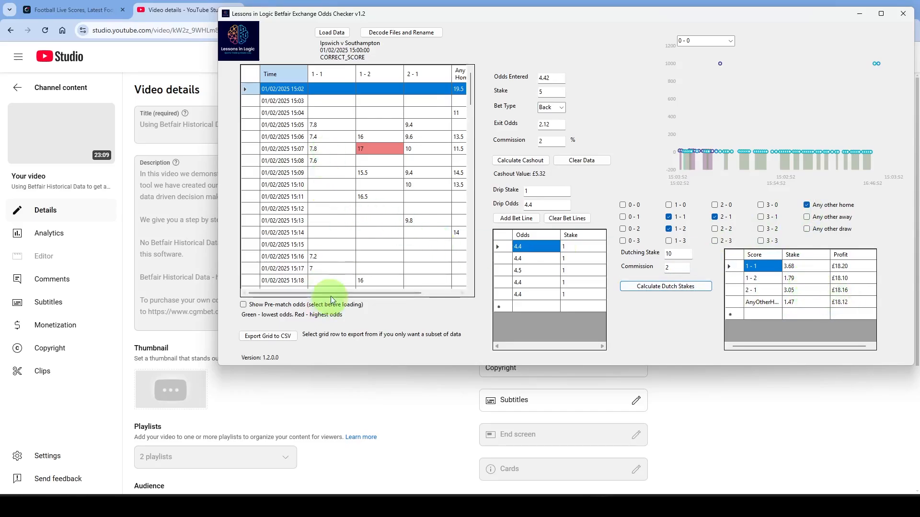
# - Review the Dutched scores' odds across the match and choose another scoreline for the chart
pyautogui.moveTo(328, 293); pyautogui.dragTo(381, 294)
pyautogui.scroll(-14, 433, 171)
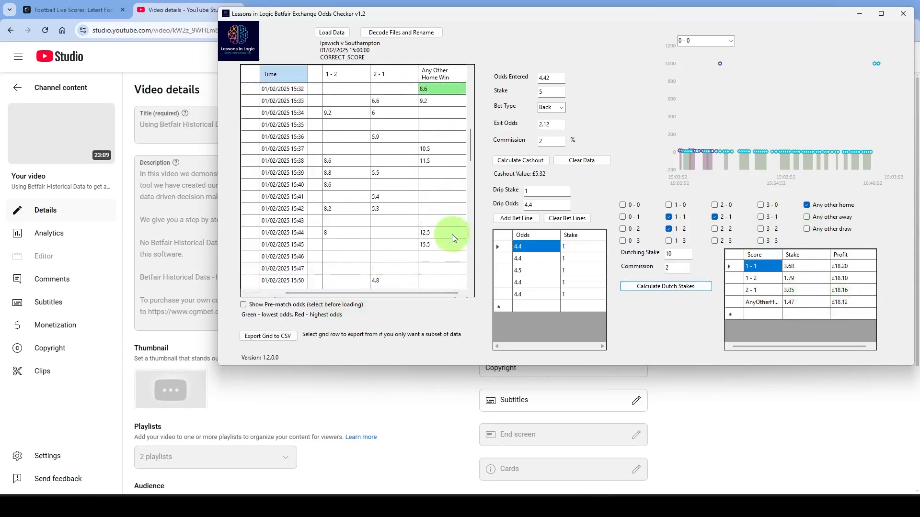
pyautogui.scroll(-16, 450, 263)
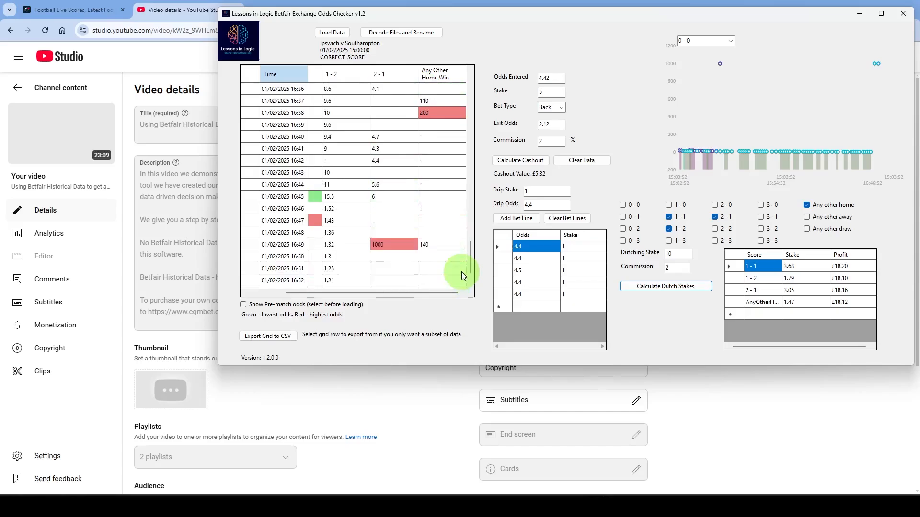
pyautogui.moveTo(432, 295); pyautogui.dragTo(365, 294)
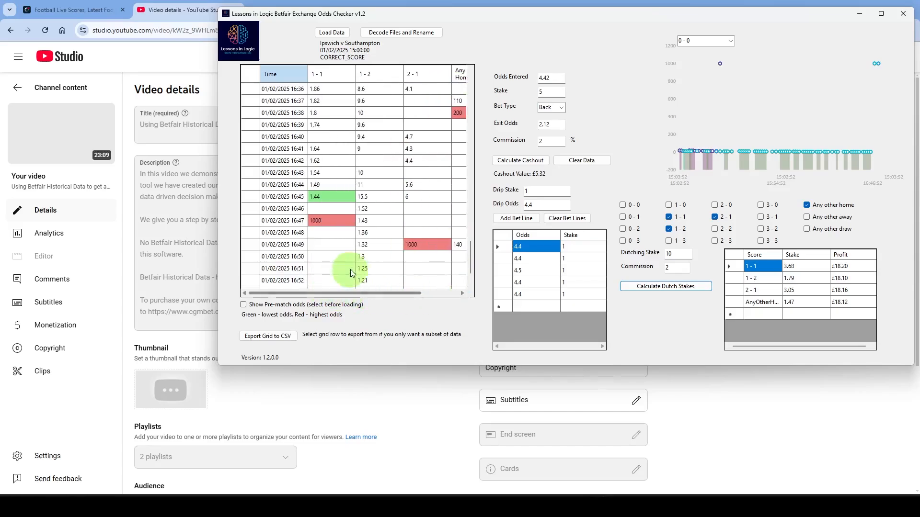
pyautogui.scroll(20, 398, 260)
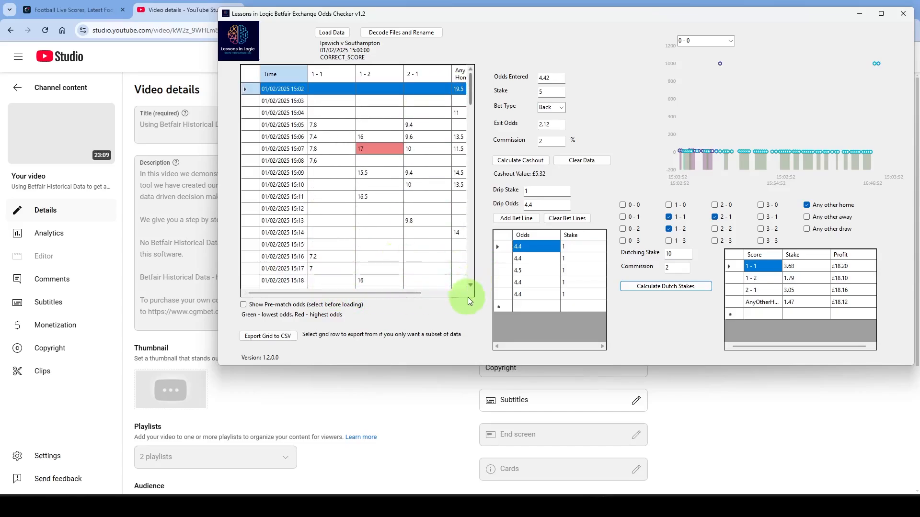
pyautogui.click(729, 41)
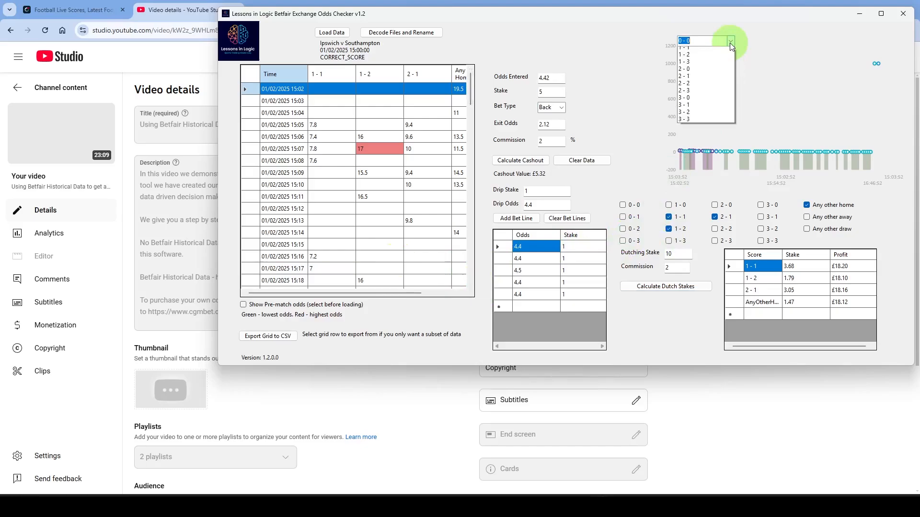
pyautogui.click(702, 59)
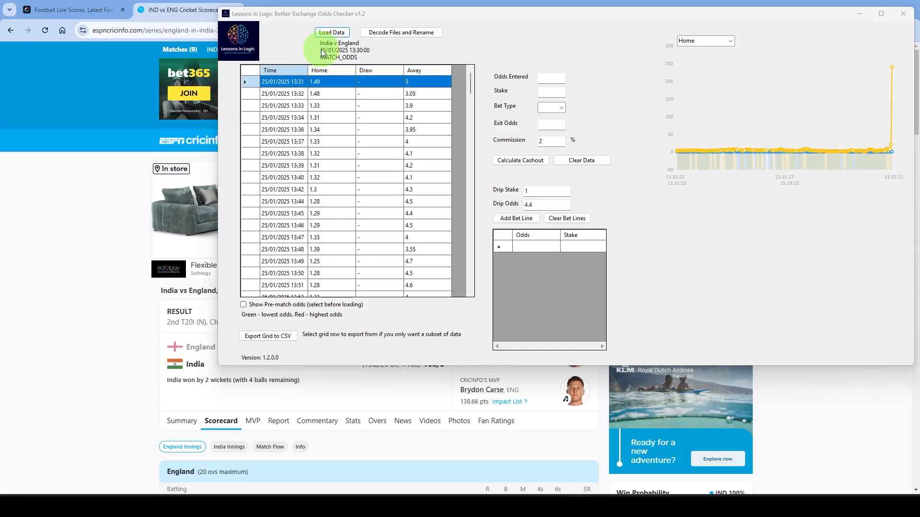
# - Switch to the India vs England scorecard in the browser and examine England's innings and fall of wickets
pyautogui.click(180, 10)
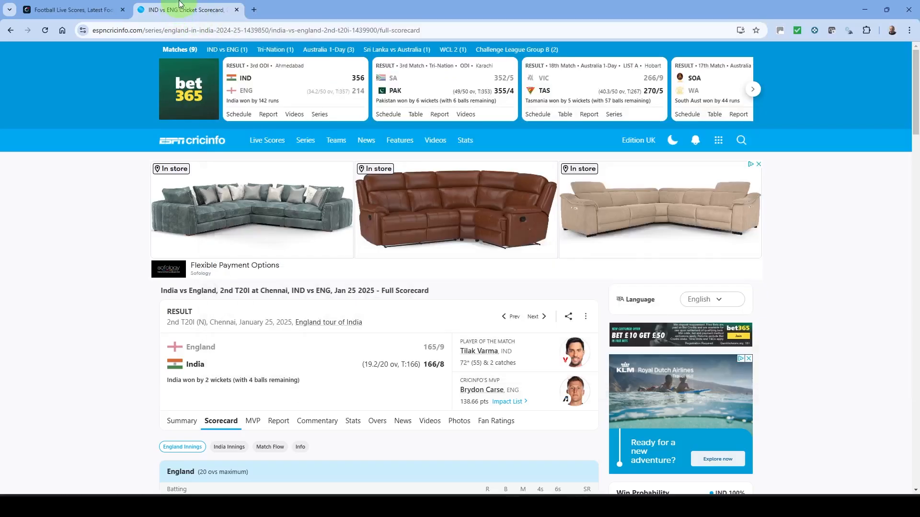
pyautogui.moveTo(267, 140)
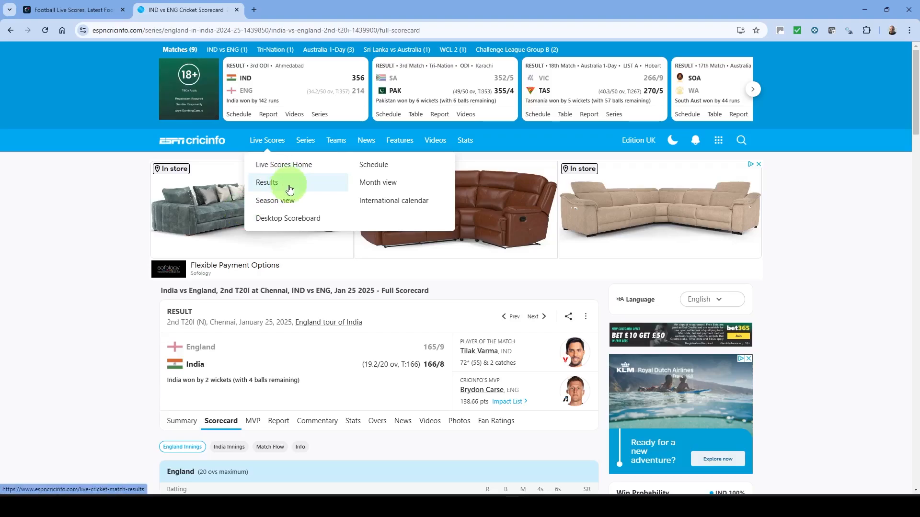
pyautogui.scroll(-3, 288, 215)
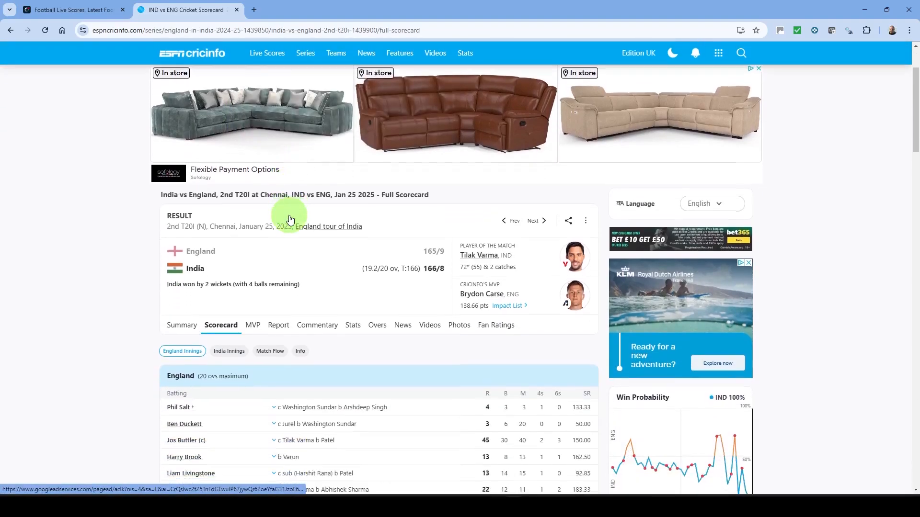
pyautogui.scroll(-2, 285, 222)
pyautogui.scroll(1, 309, 196)
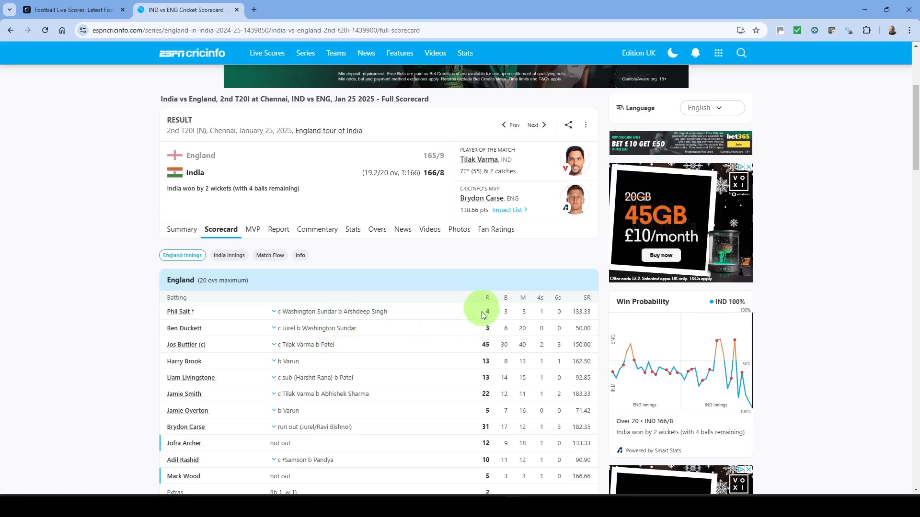
pyautogui.scroll(-3, 482, 311)
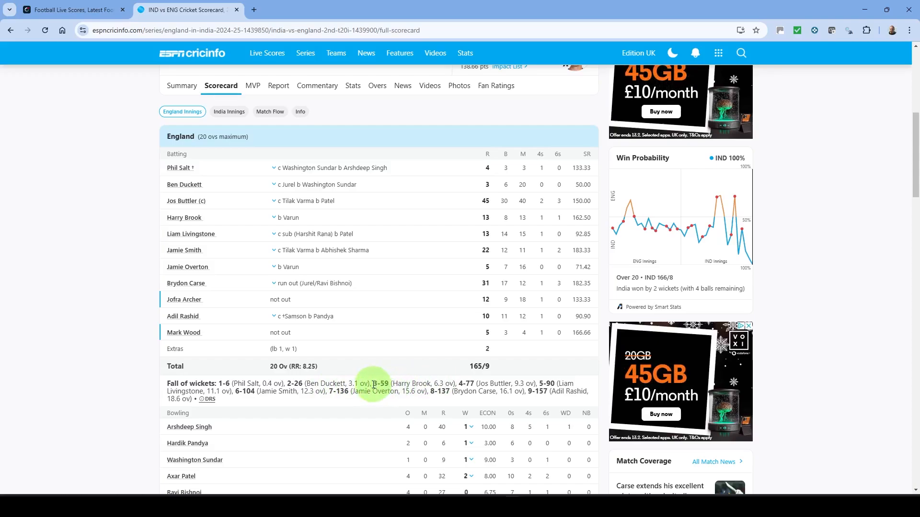
pyautogui.scroll(1, 373, 383)
# - Switch to the Odds Checker, chart the India v England Home odds from 13:31 to 13:55, and inspect the swings
pyautogui.click(597, 506)
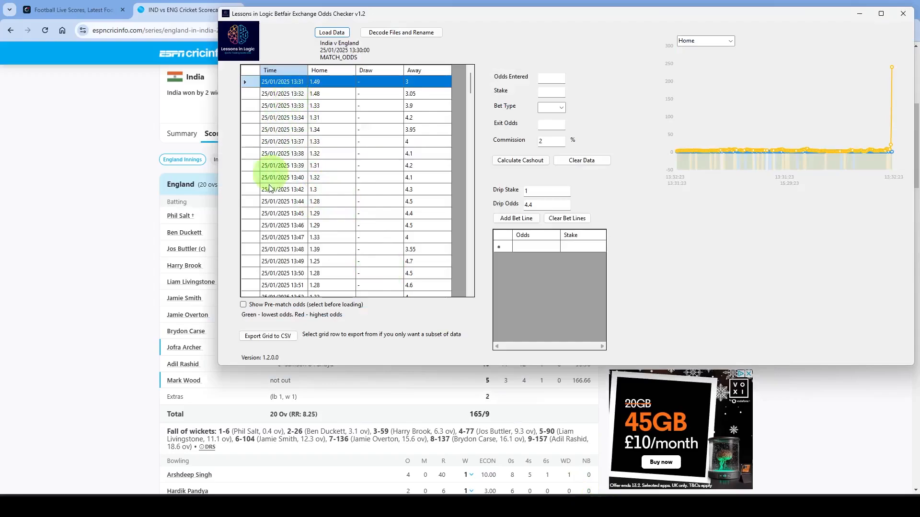
pyautogui.scroll(-2, 273, 281)
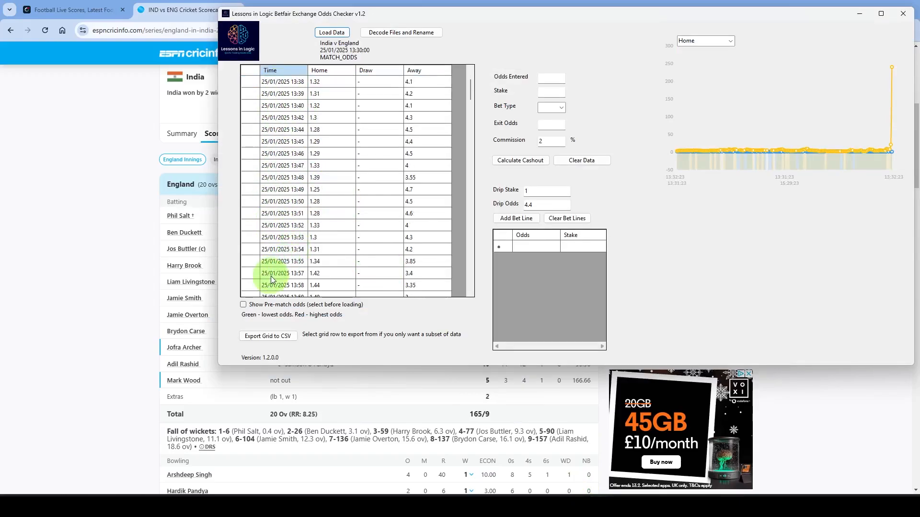
pyautogui.keyDown('shift'); pyautogui.click(246, 261); pyautogui.keyUp('shift')
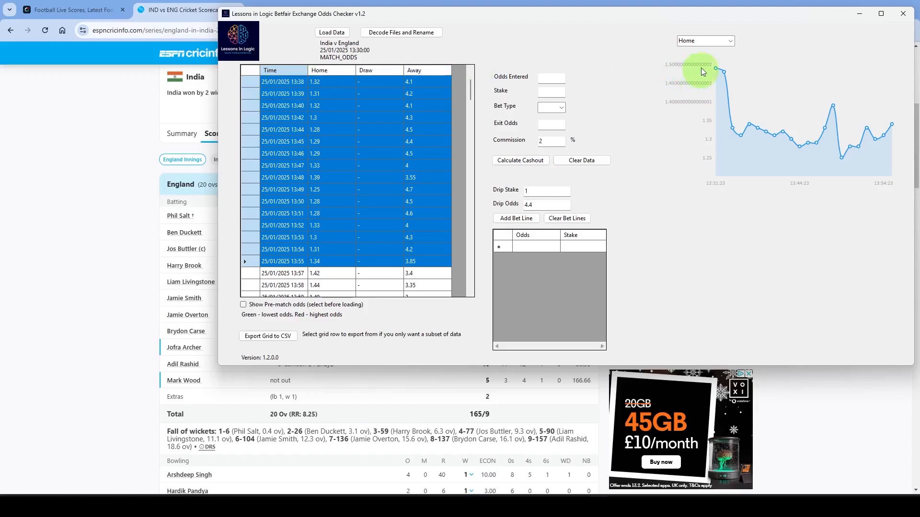
pyautogui.moveTo(728, 101)
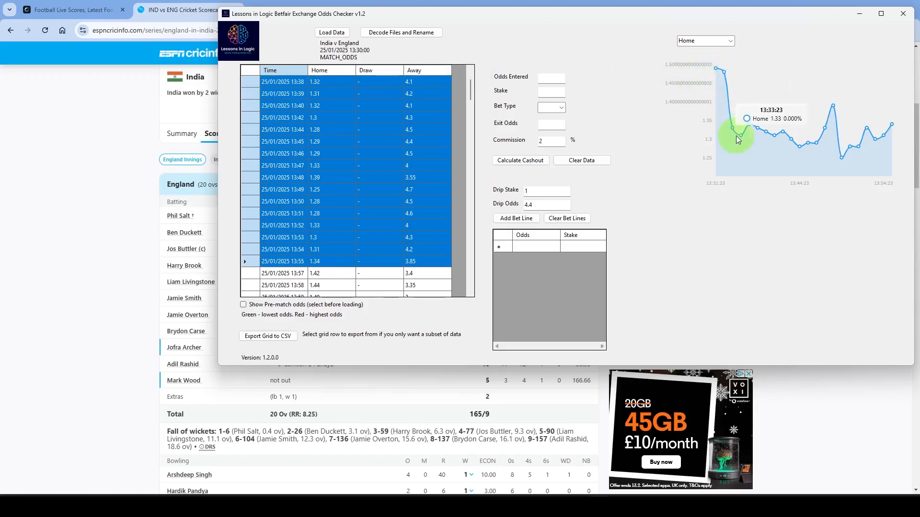
pyautogui.moveTo(759, 138)
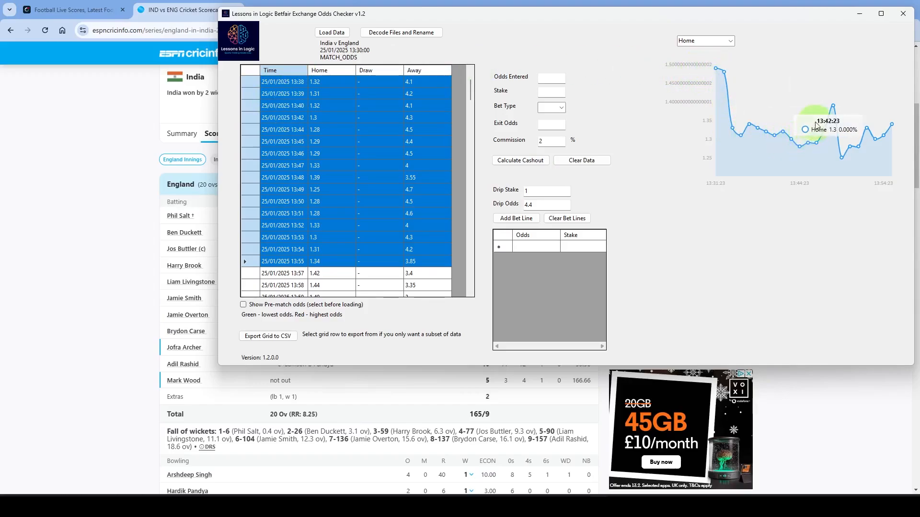
pyautogui.moveTo(833, 113)
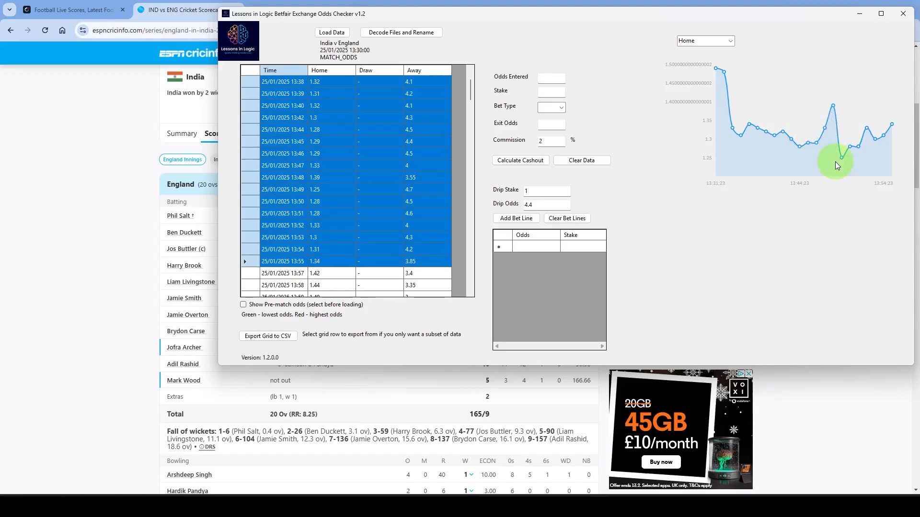
pyautogui.moveTo(896, 123)
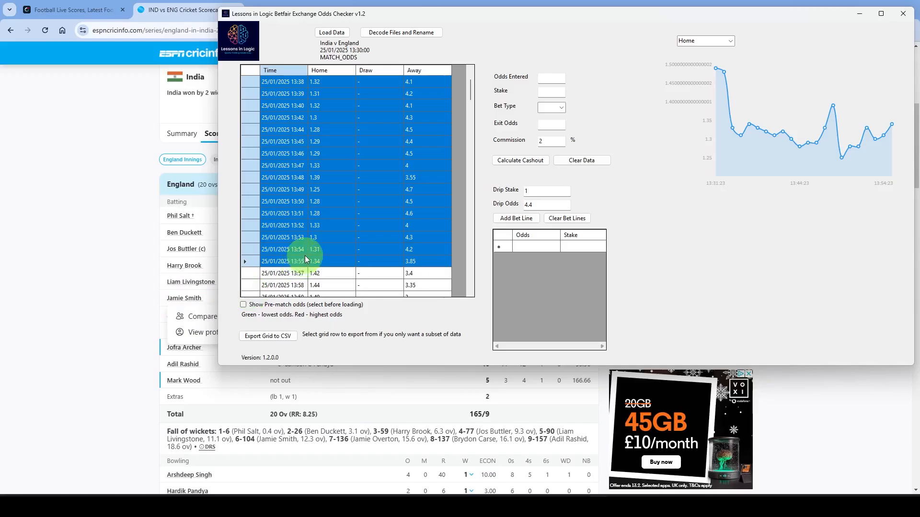
# - Review the India v England odds after 13:55 and select every row of the odds grid
pyautogui.scroll(-2, 307, 260)
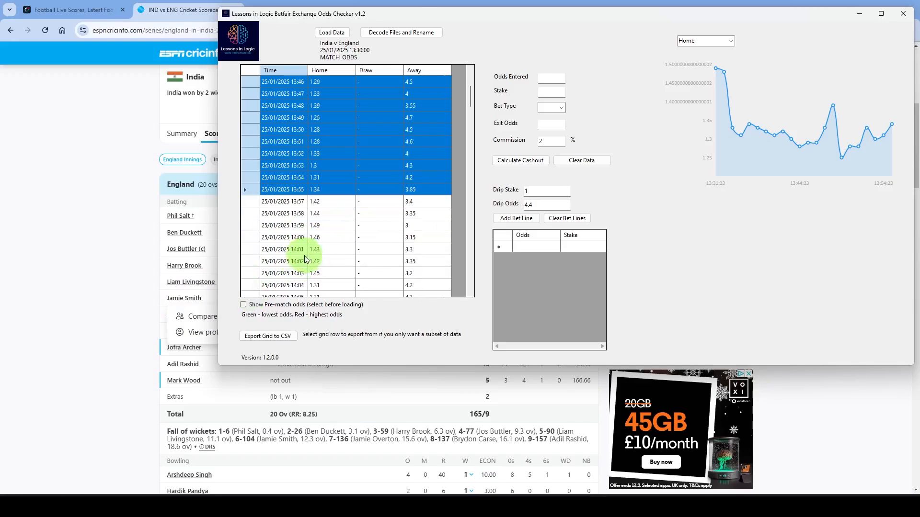
pyautogui.scroll(-1, 307, 259)
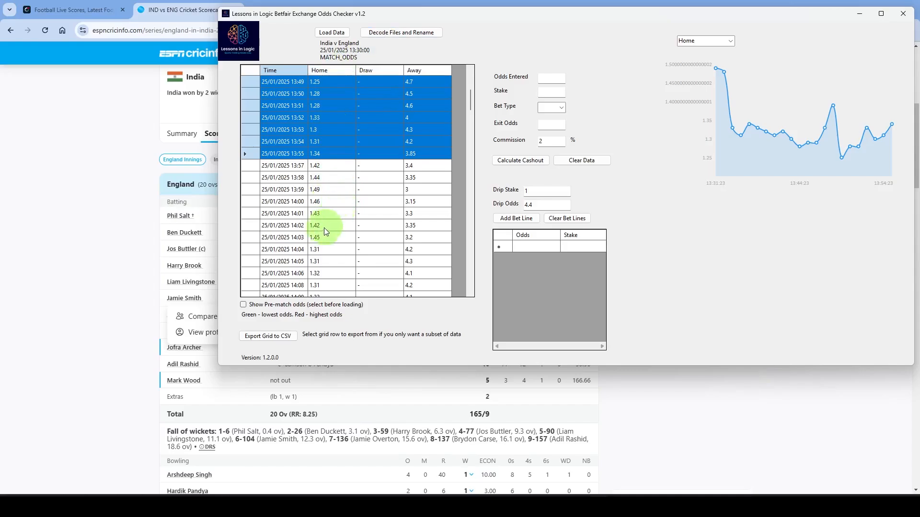
pyautogui.keyDown('shift'); pyautogui.click(349, 230); pyautogui.keyUp('shift')
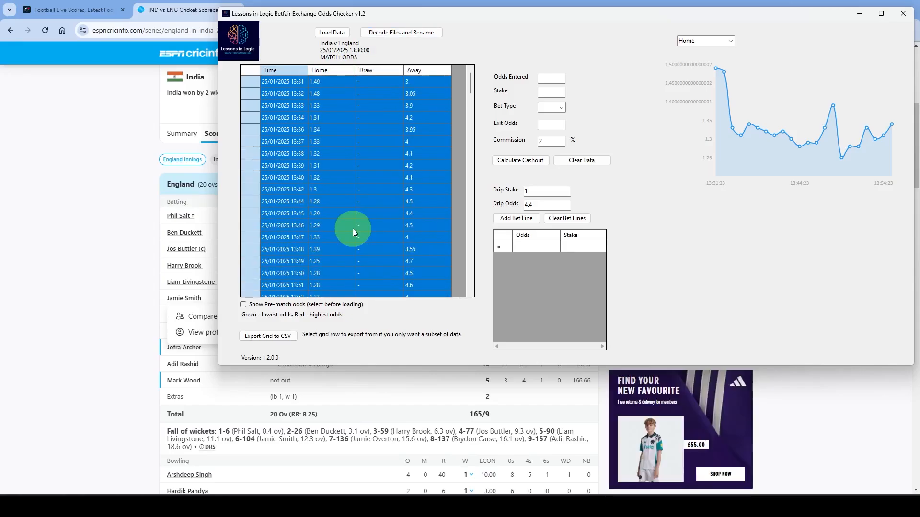
pyautogui.scroll(-2, 333, 253)
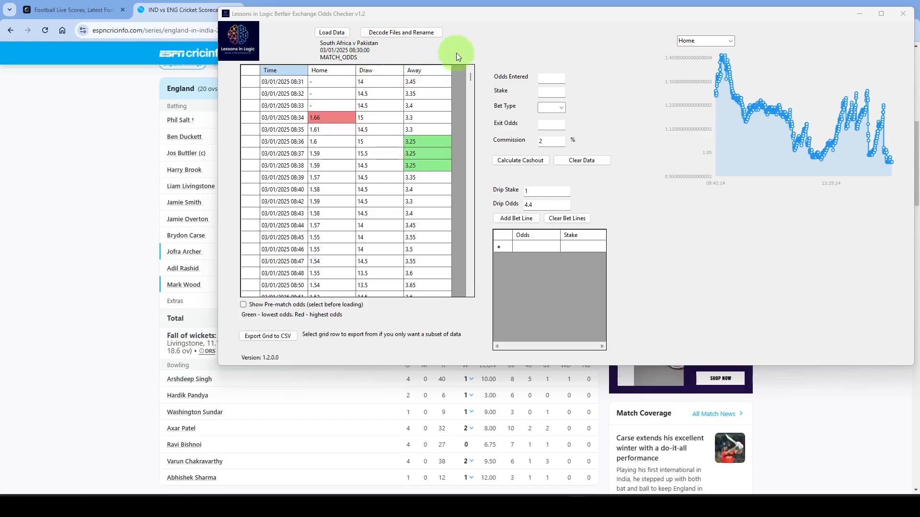
# - Chart the Home odds of the South Africa v Pakistan match from 08:33 to 08:50
pyautogui.moveTo(473, 76)
pyautogui.mouseDown()
pyautogui.moveTo(470, 292)
pyautogui.moveTo(461, 72)
pyautogui.mouseUp()
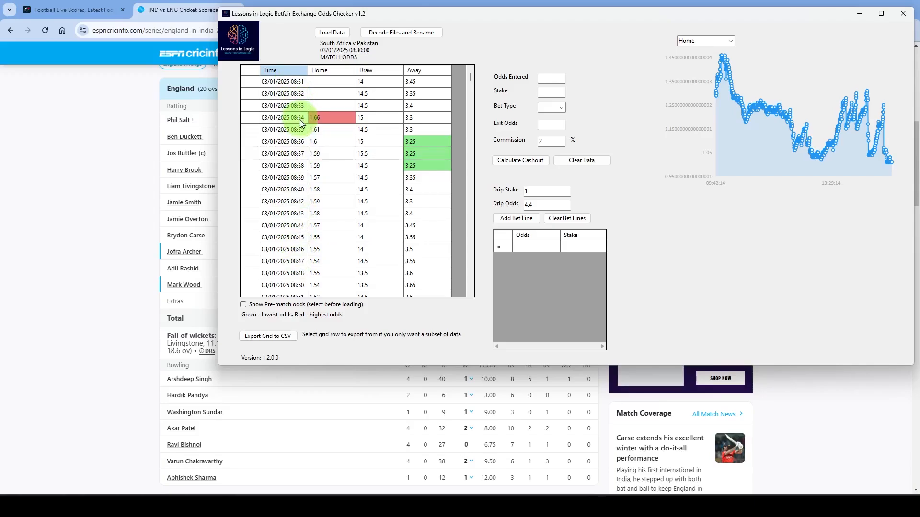
pyautogui.click(286, 106)
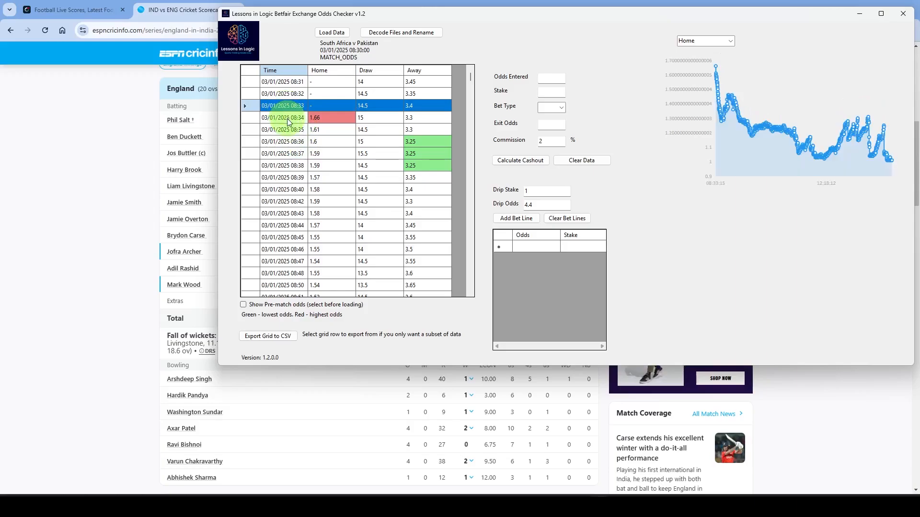
pyautogui.keyDown('shift'); pyautogui.click(278, 286); pyautogui.keyUp('shift')
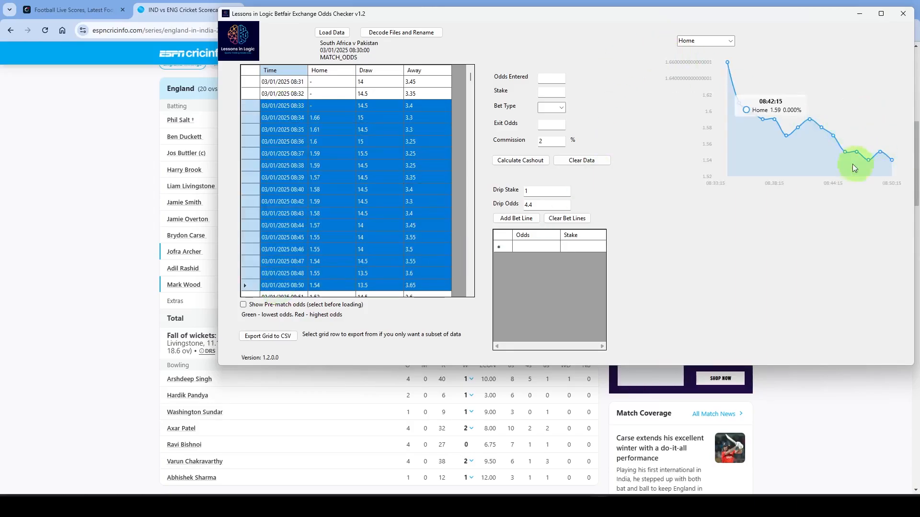
# - Calculate the cashout for a Lay bet on the draw at odds 14 with stake 10 and exit odds 18.5
pyautogui.click(300, 150)
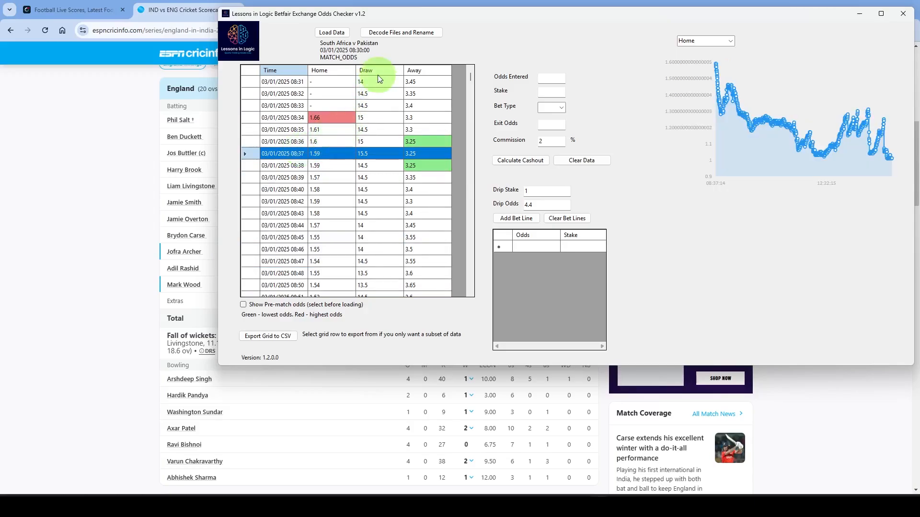
pyautogui.click(556, 78)
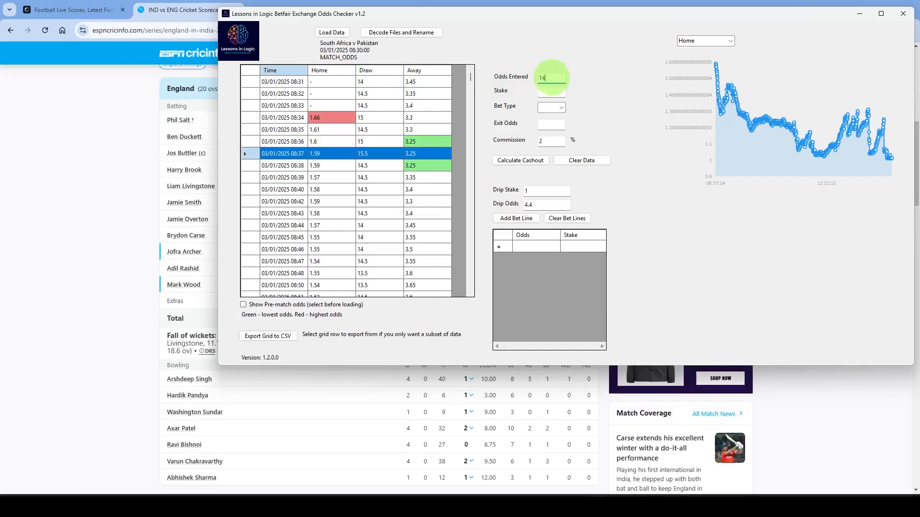
pyautogui.click(546, 93)
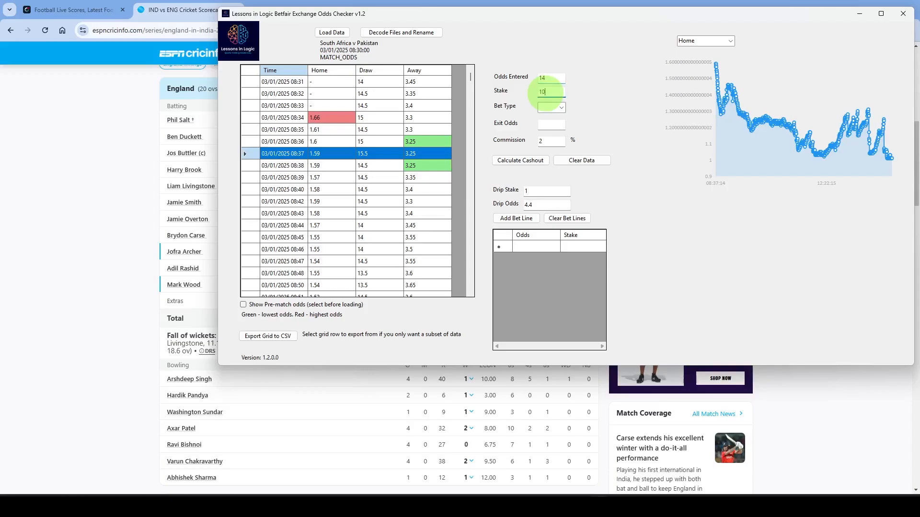
pyautogui.click(561, 108)
pyautogui.click(551, 130)
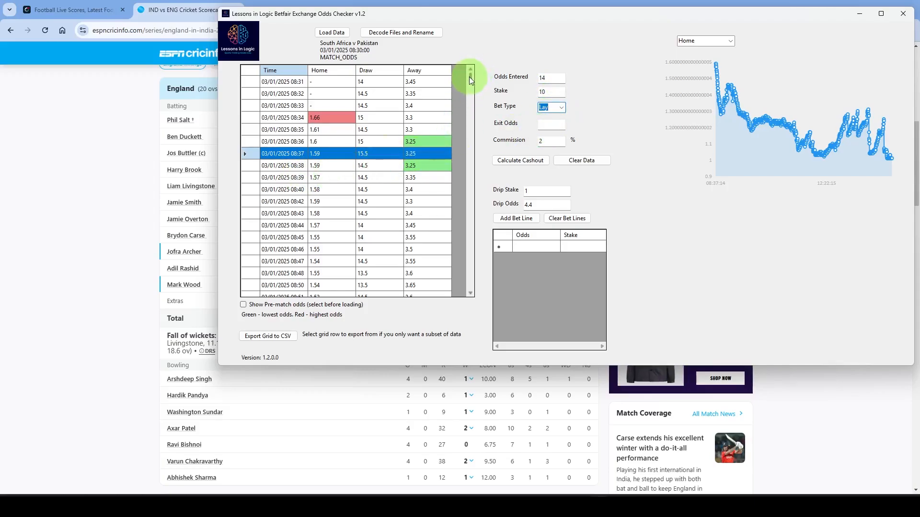
pyautogui.moveTo(471, 81); pyautogui.dragTo(471, 91)
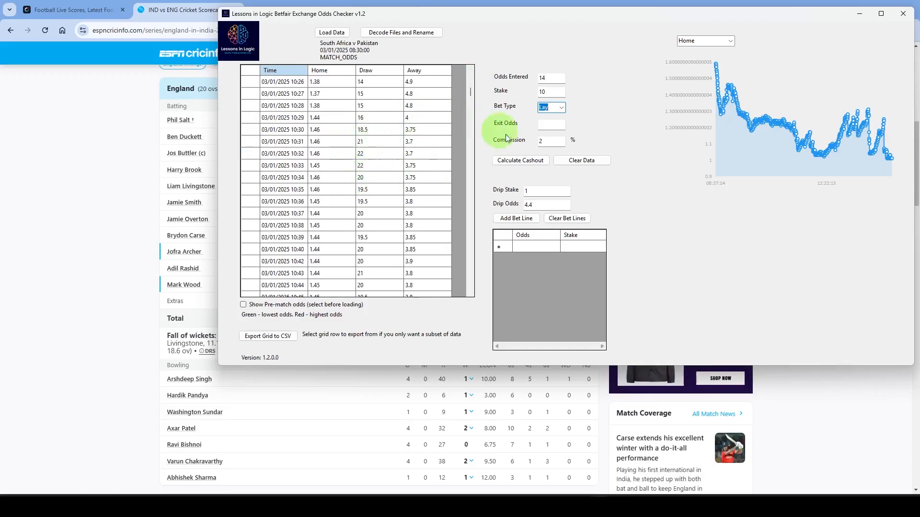
pyautogui.click(559, 124)
pyautogui.write('18.5')
pyautogui.press('Return')
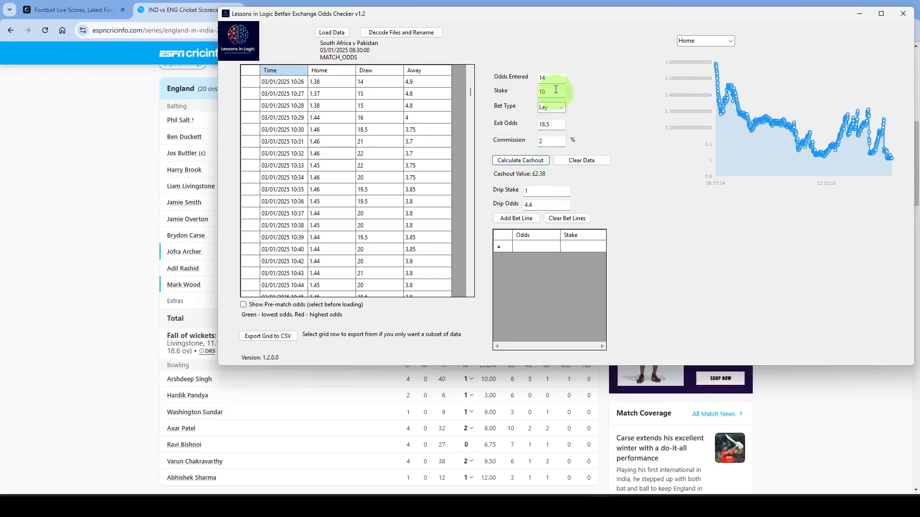
# - Load MATCH_ODDS.json from the Draper v Vukic tennis folder
pyautogui.scroll(20, 403, 115)
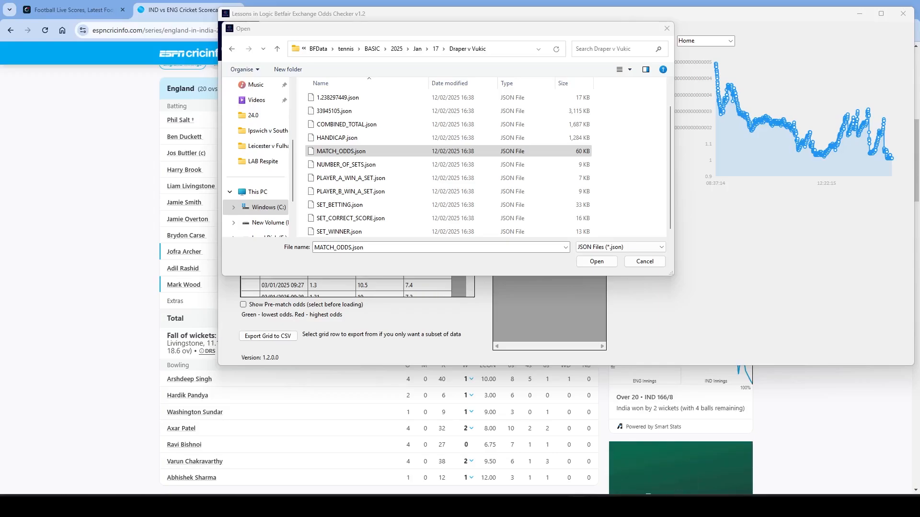
pyautogui.click(330, 153)
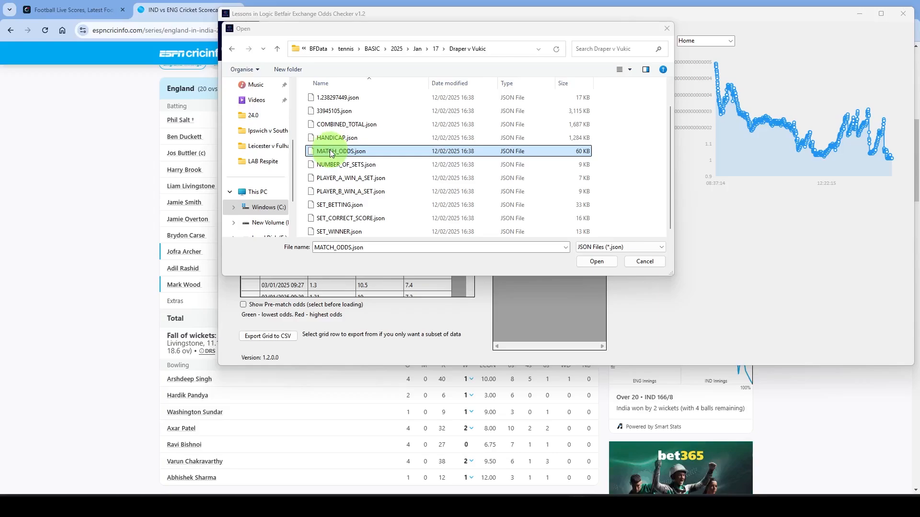
pyautogui.doubleClick(329, 152)
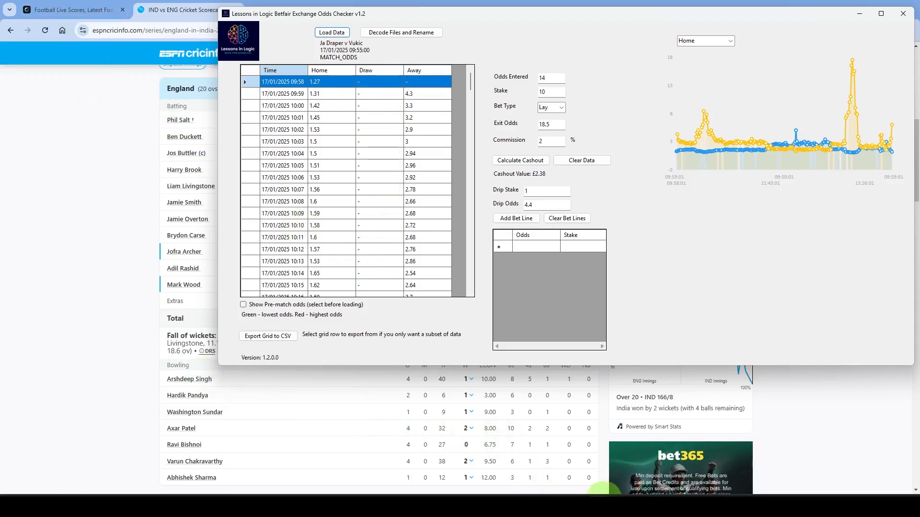
# - Switch to the Flashscore page for Draper v Vukic and examine the point-by-point record of set 1
pyautogui.moveTo(556, 494)
pyautogui.click(567, 453)
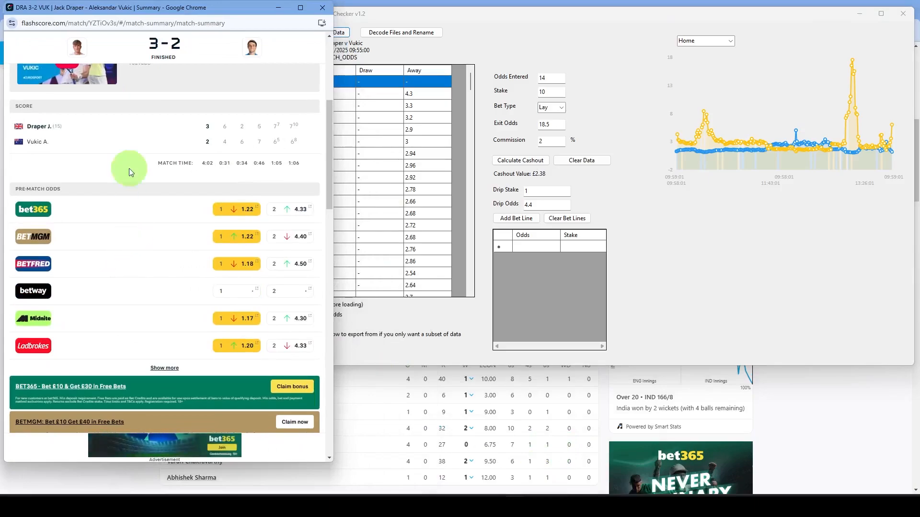
pyautogui.scroll(5, 130, 157)
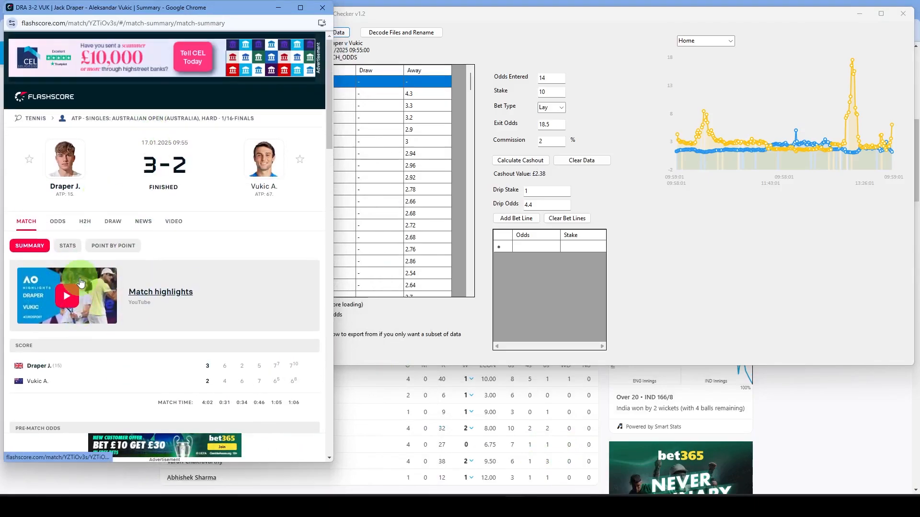
pyautogui.click(113, 246)
pyautogui.scroll(-1, 110, 297)
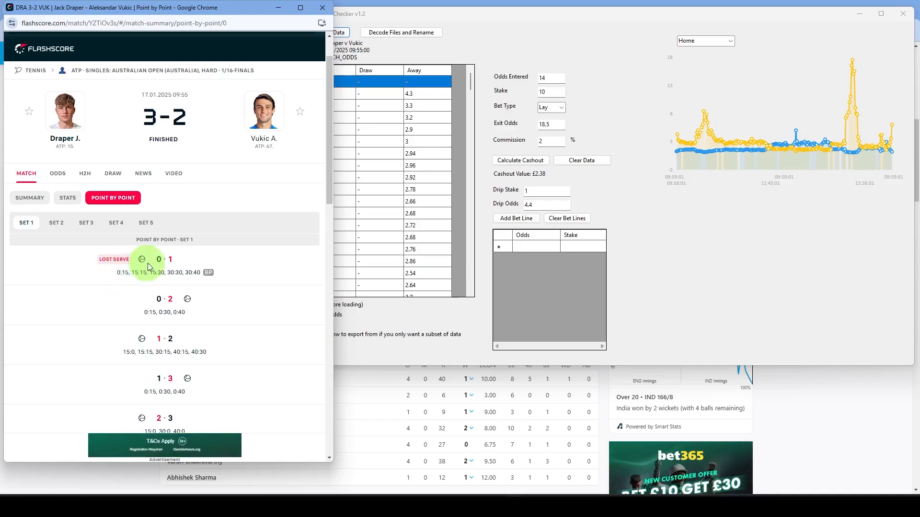
# - Switch back to the Odds Checker and chart the Draper v Vukic Home odds from 09:58 to 10:04
pyautogui.click(599, 79)
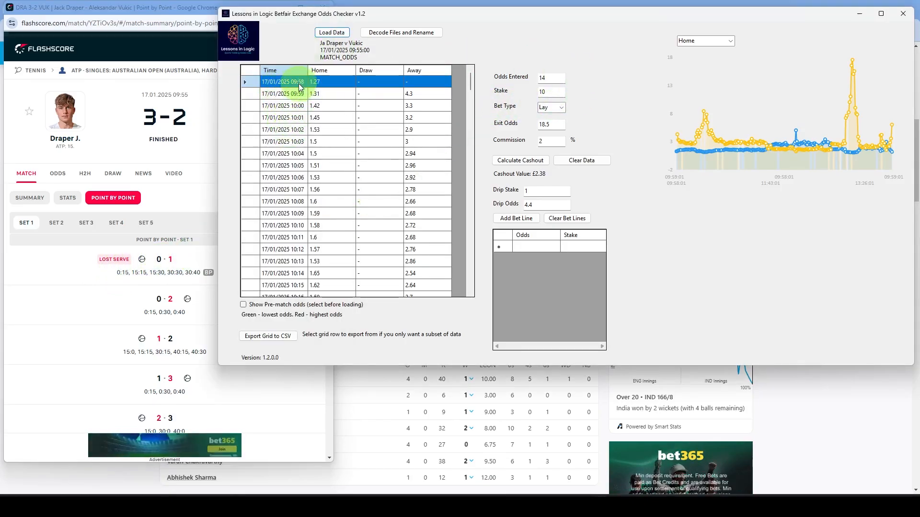
pyautogui.keyDown('shift'); pyautogui.click(255, 154); pyautogui.keyUp('shift')
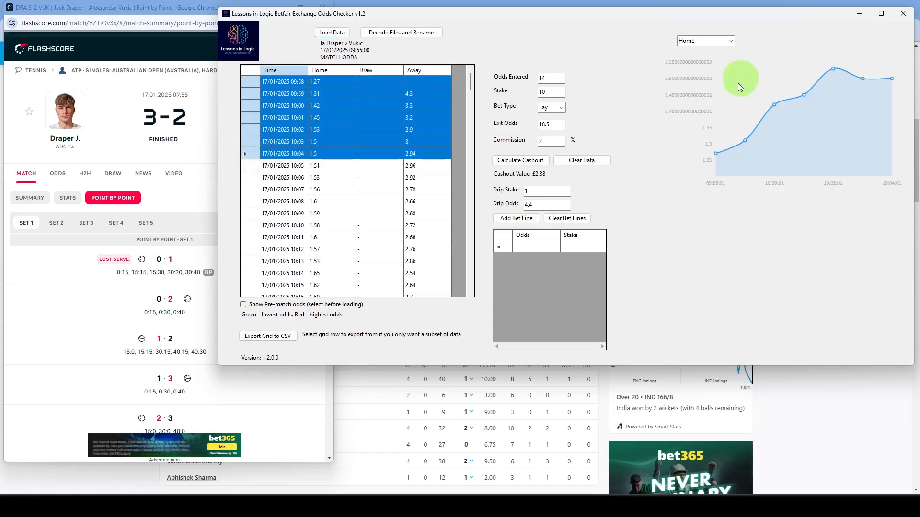
pyautogui.moveTo(834, 72)
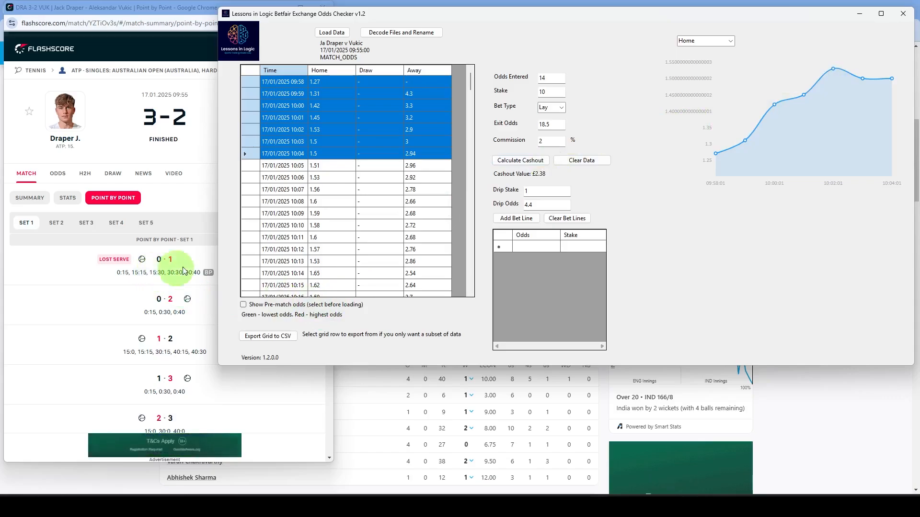
pyautogui.scroll(-1, 296, 235)
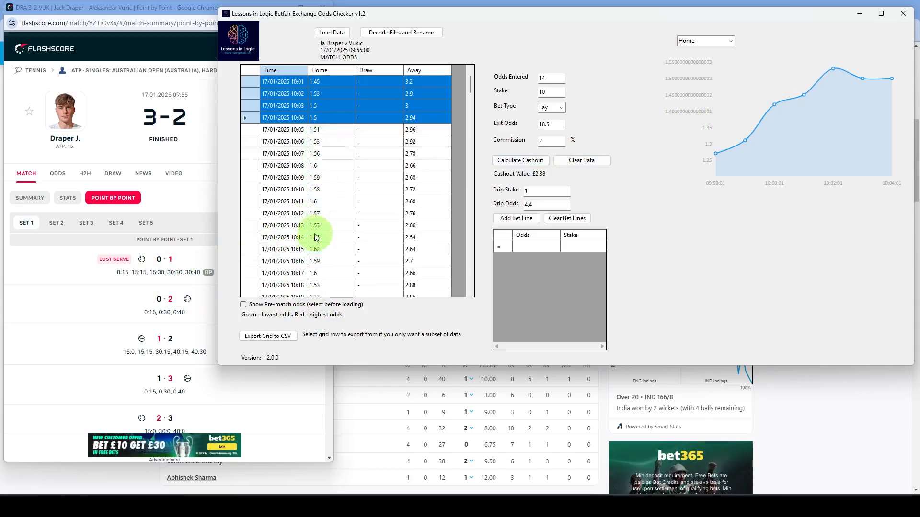
# - Chart the Draper v Vukic Home odds from 10:14 to 10:23, checking the set 1 point-by-point record for the break of serve
pyautogui.scroll(-1, 268, 271)
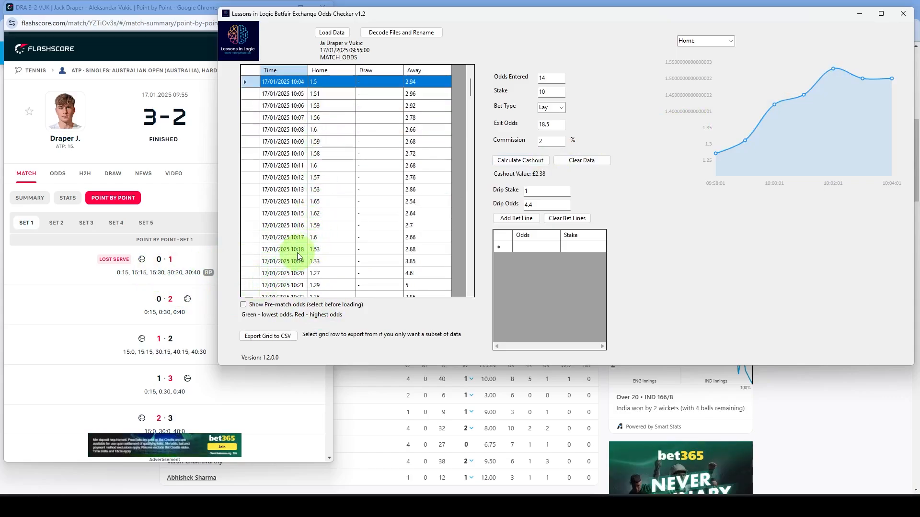
pyautogui.scroll(-4, 156, 350)
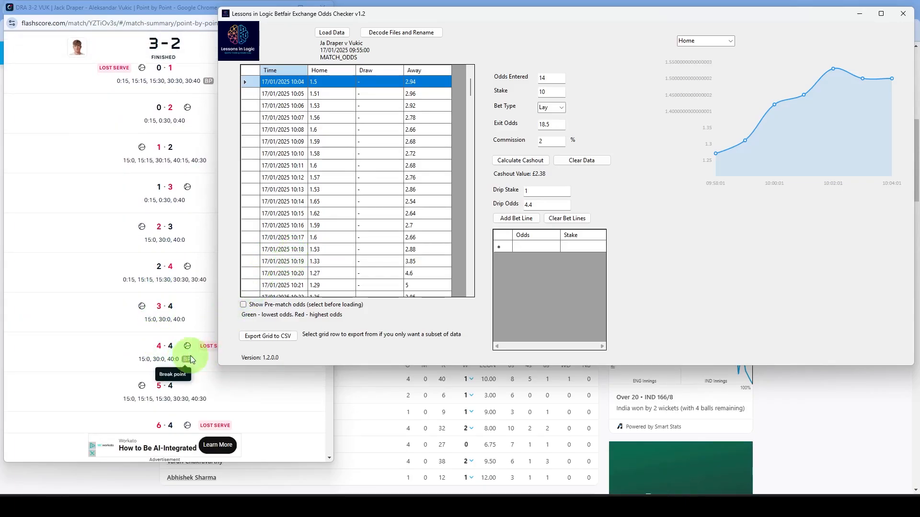
pyautogui.scroll(-1, 294, 260)
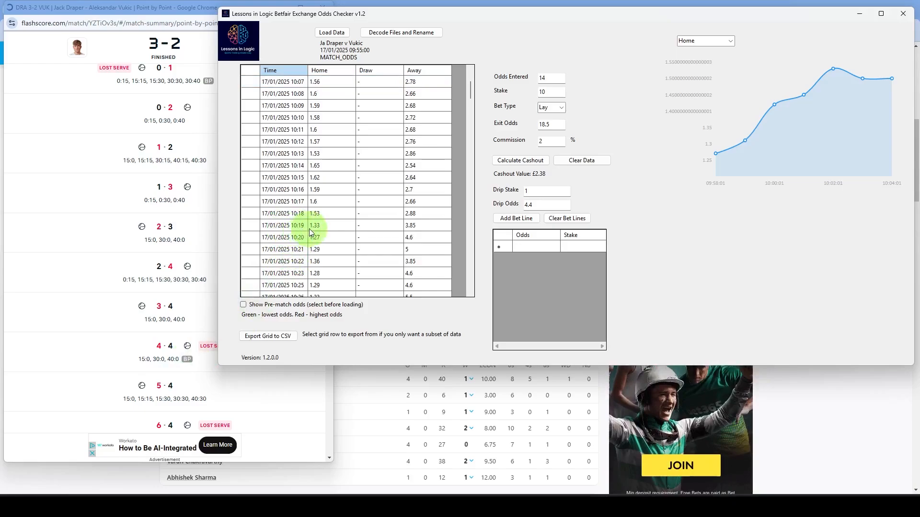
pyautogui.moveTo(284, 168); pyautogui.dragTo(290, 274)
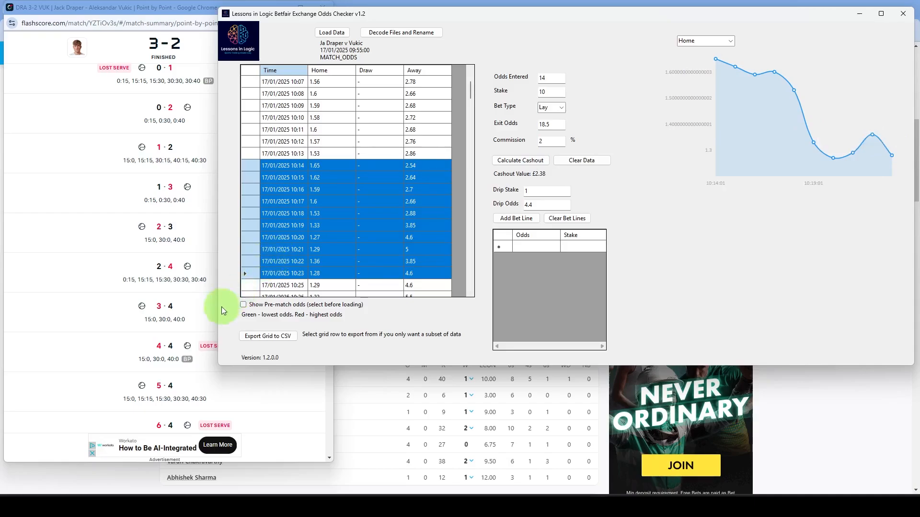
# - Chart the Home odds from 10:23 to 10:32 and compare the period with the set 1 point-by-point record
pyautogui.scroll(-1, 142, 326)
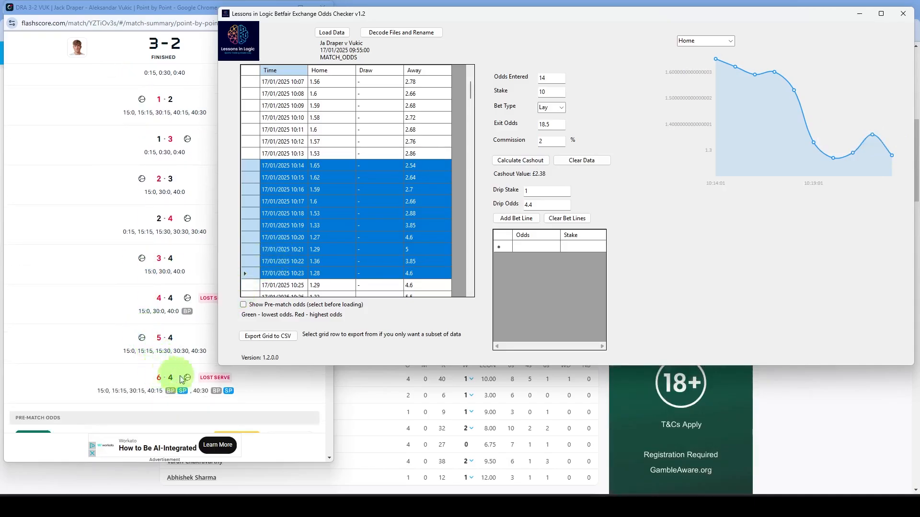
pyautogui.scroll(-2, 294, 259)
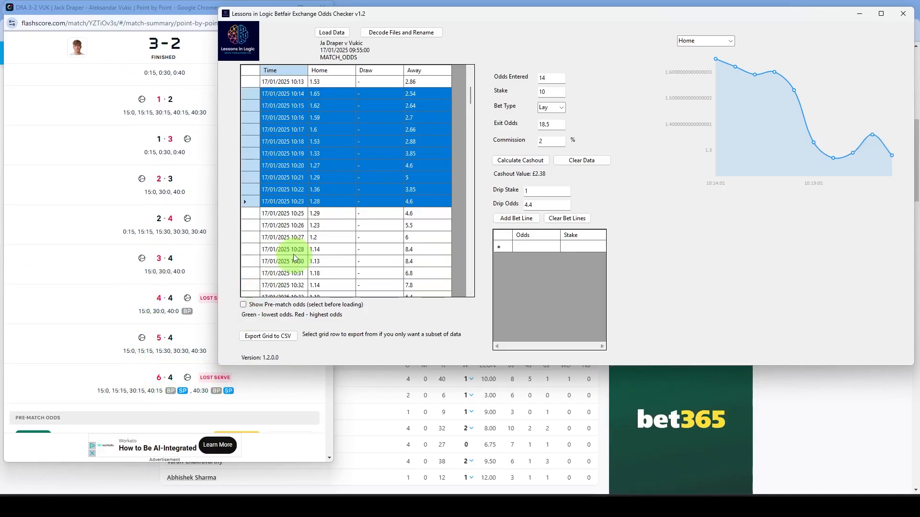
pyautogui.click(280, 201)
pyautogui.scroll(-1, 285, 249)
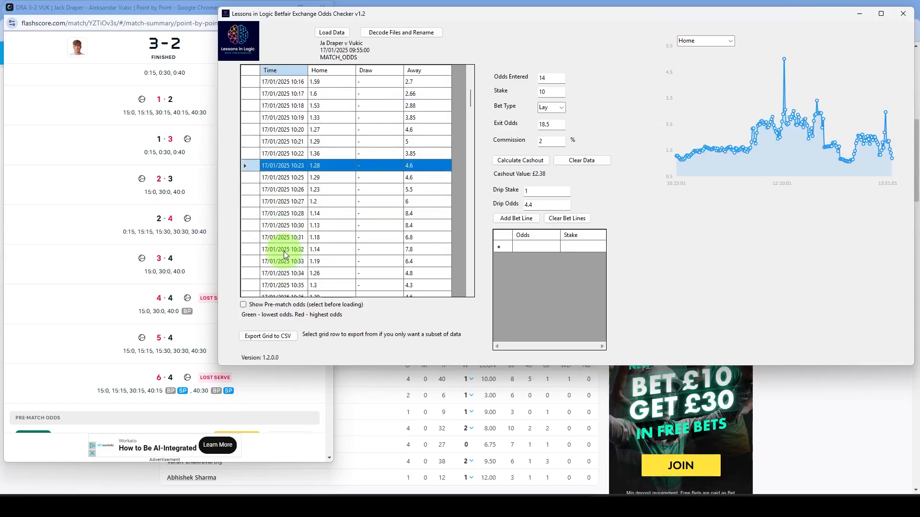
pyautogui.keyDown('shift'); pyautogui.click(284, 250); pyautogui.keyUp('shift')
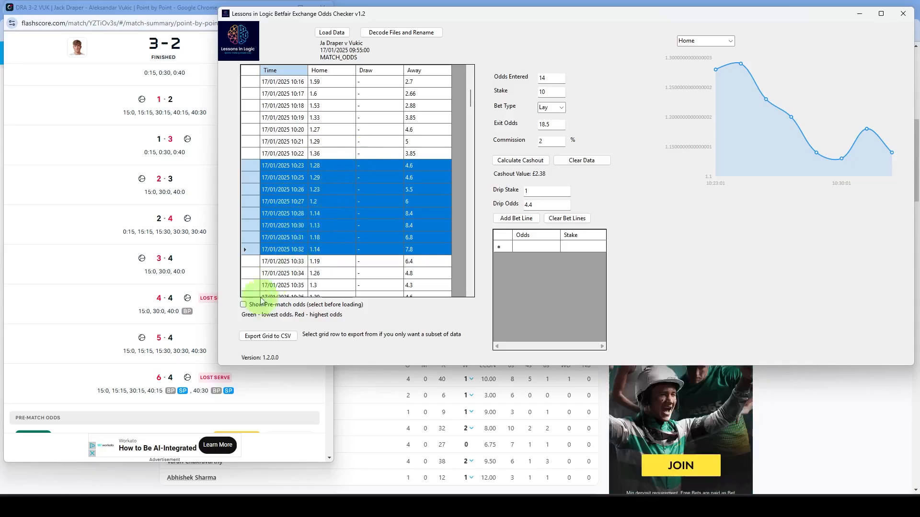
pyautogui.scroll(10, 136, 330)
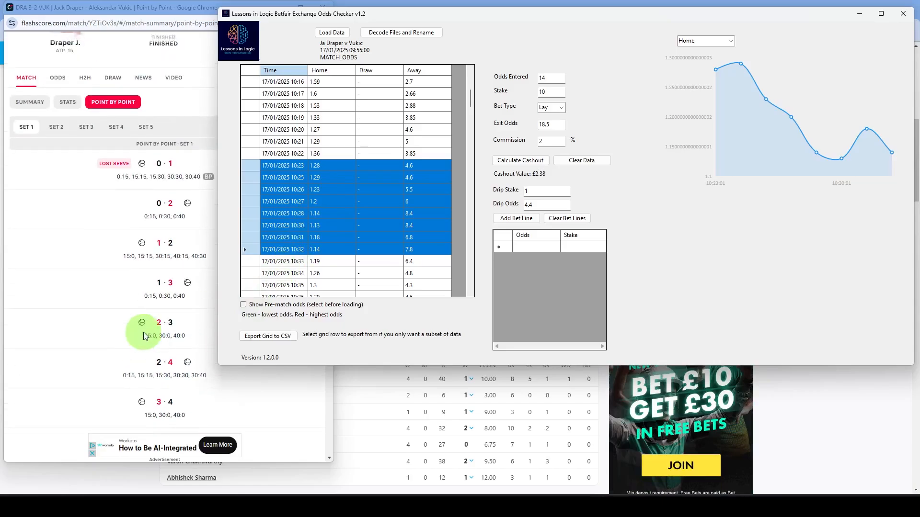
pyautogui.scroll(-10, 113, 230)
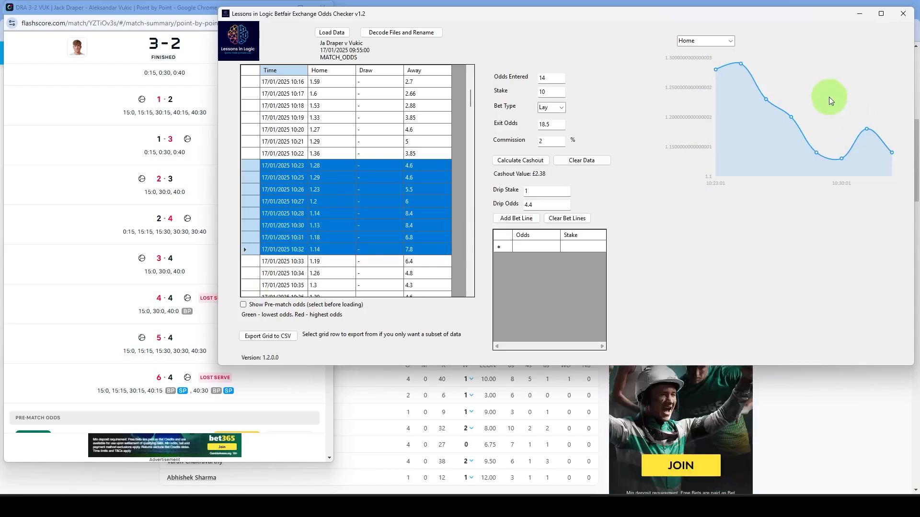
# - Clear the previous bet data and calculate the cashout for a Lay bet at odds 1.27 with stake 10 and exit odds 1.53
pyautogui.click(581, 160)
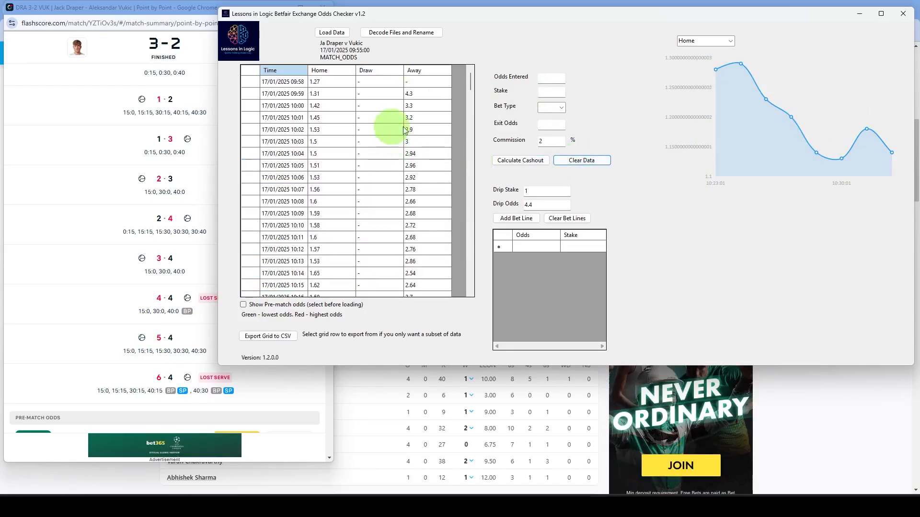
pyautogui.click(560, 77)
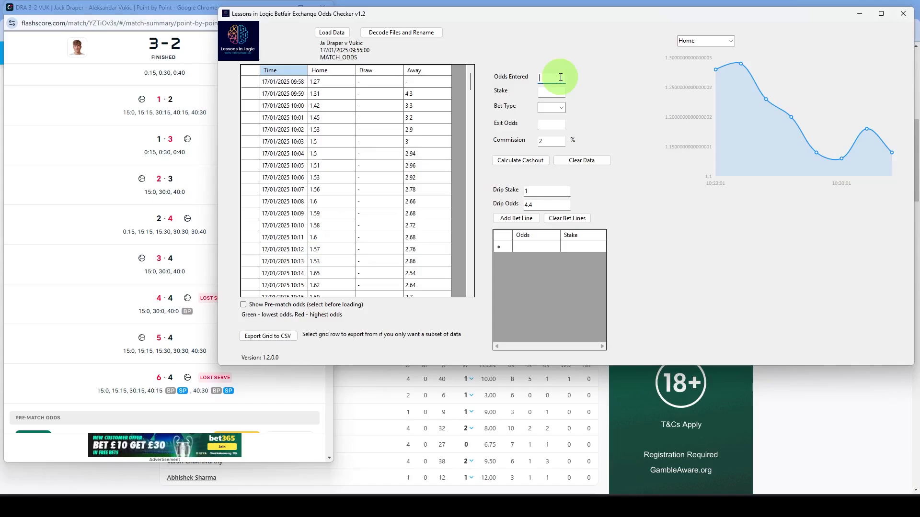
pyautogui.write('1.27')
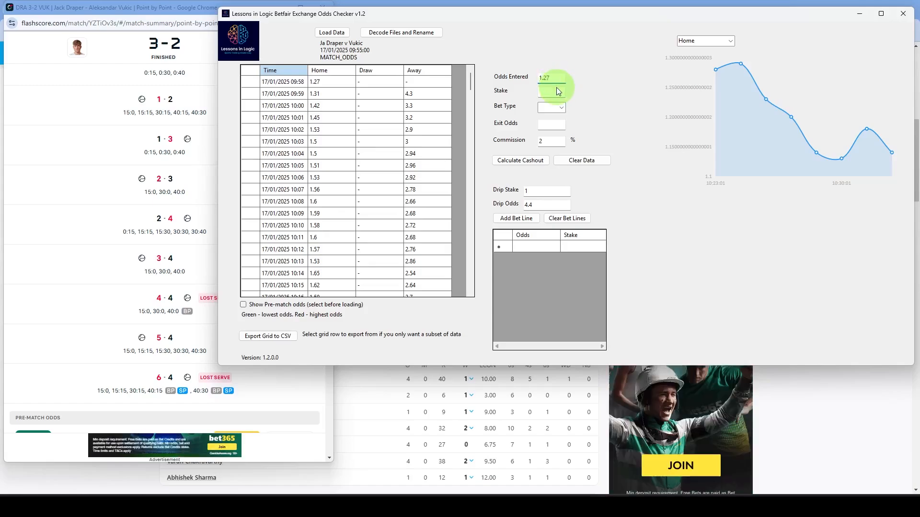
pyautogui.click(556, 89)
pyautogui.write('10')
pyautogui.click(551, 107)
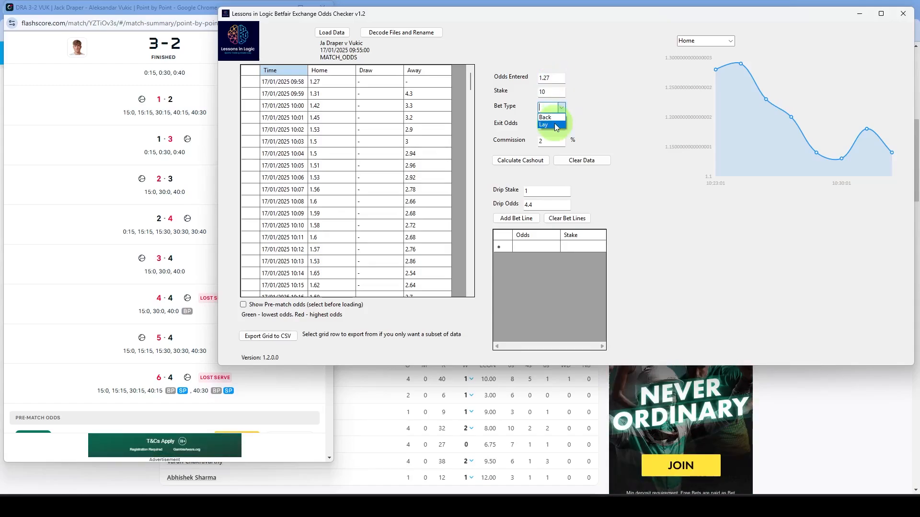
pyautogui.click(550, 123)
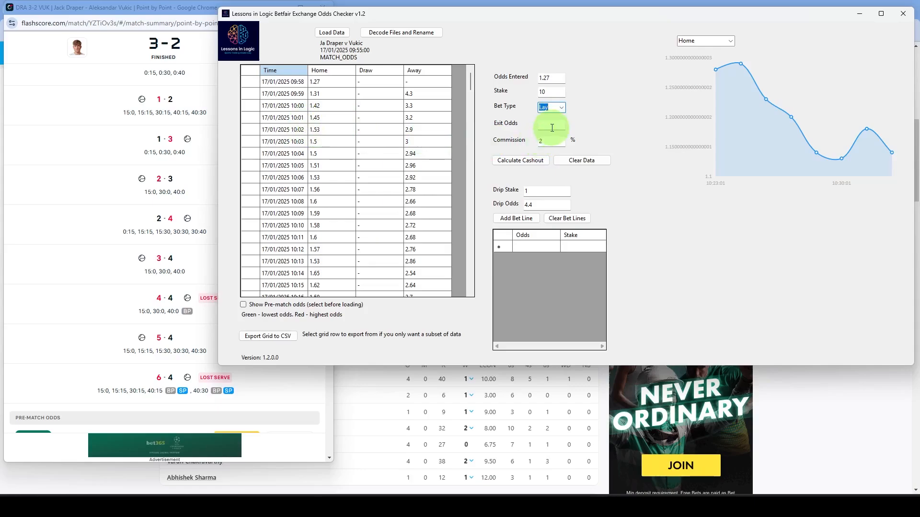
pyautogui.click(541, 122)
pyautogui.write('1.53')
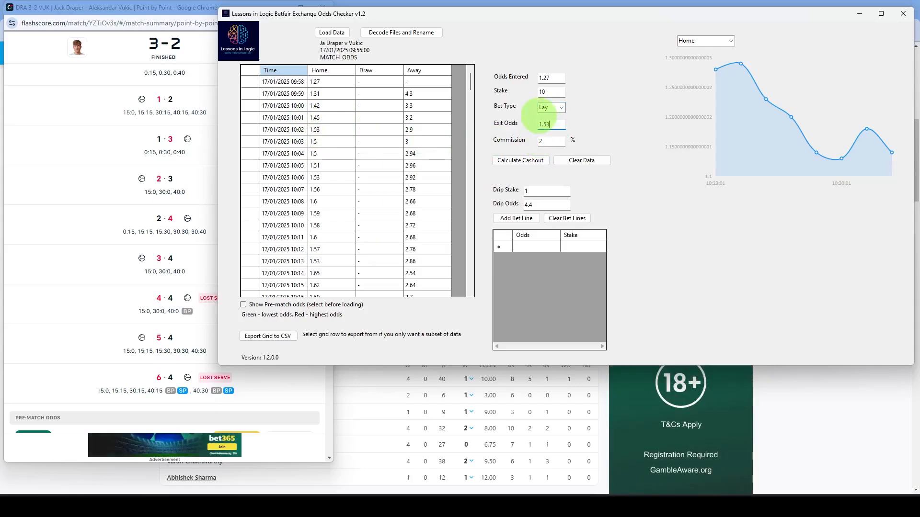
pyautogui.click(524, 159)
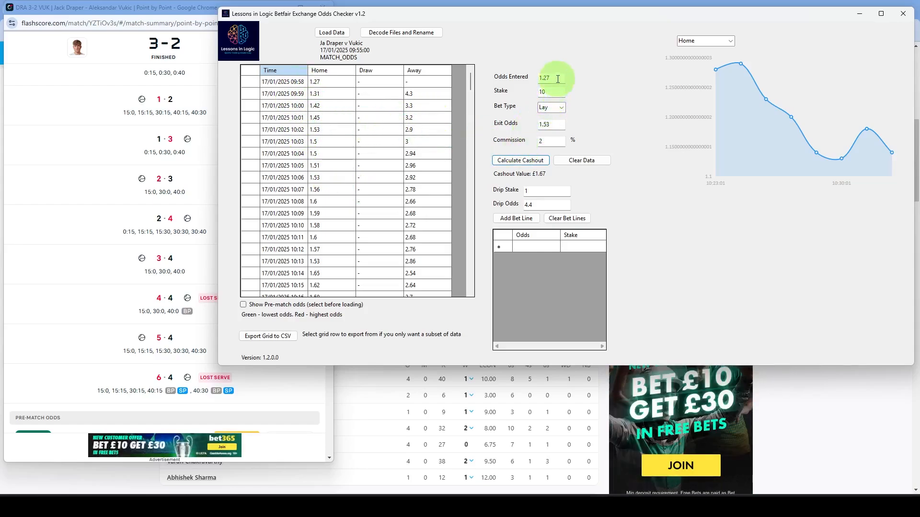
# - Calculate the cashout for a Back bet at odds 1.53 with stake 10 and exit odds 1.33, and clear the entered odds and stake
pyautogui.moveTo(551, 77); pyautogui.dragTo(523, 76)
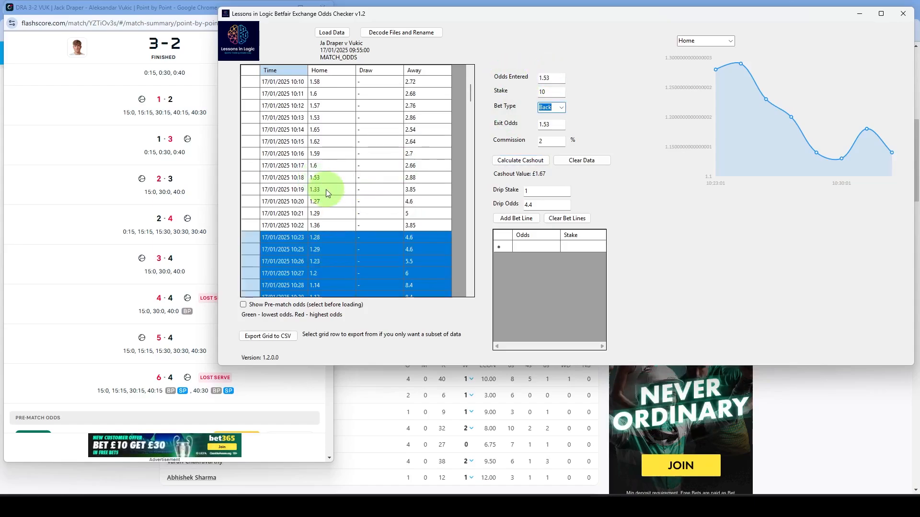
pyautogui.moveTo(553, 125); pyautogui.dragTo(506, 120)
pyautogui.write('1.33')
pyautogui.click(533, 162)
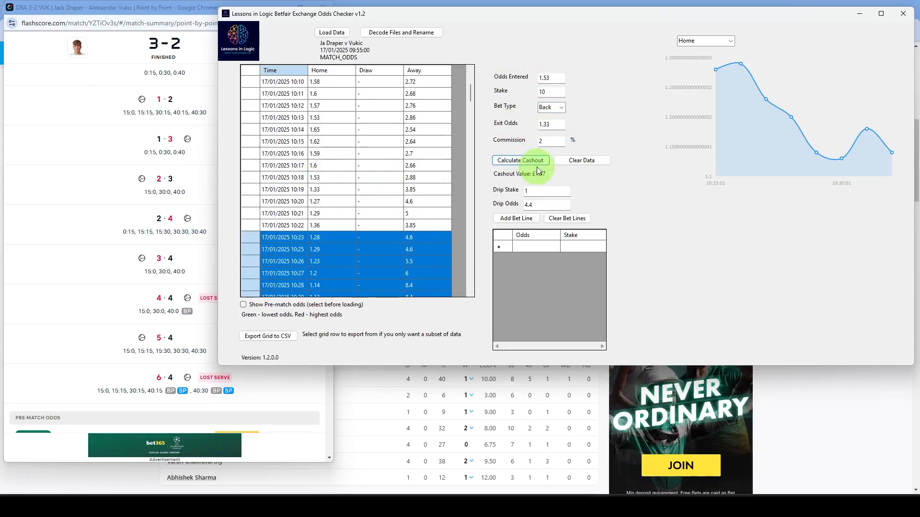
pyautogui.click(606, 161)
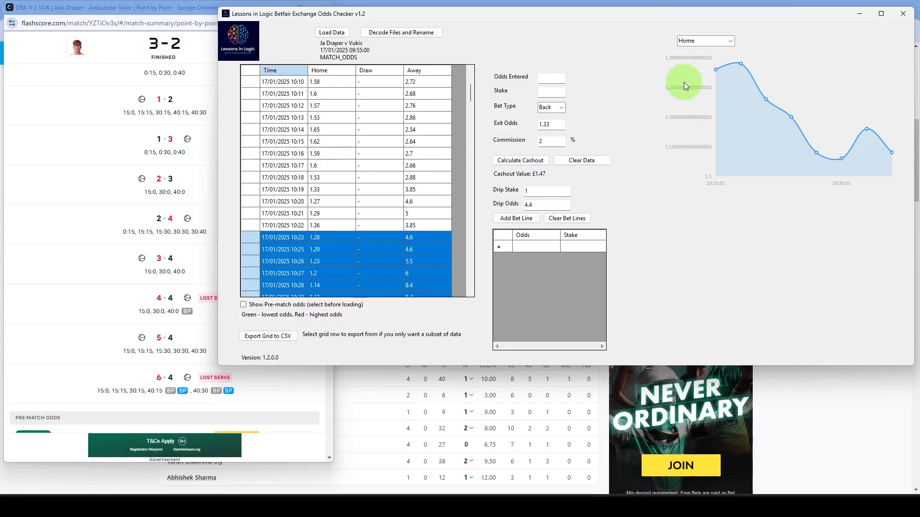
pyautogui.moveTo(773, 116)
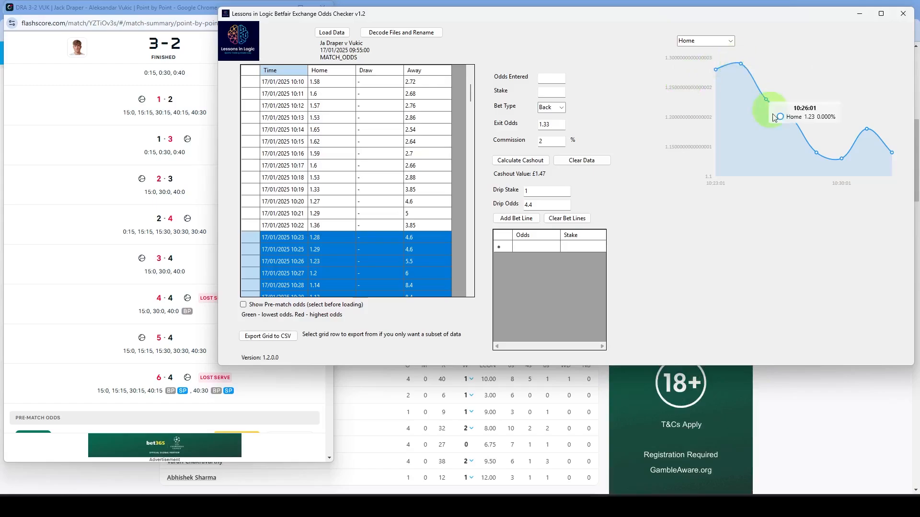